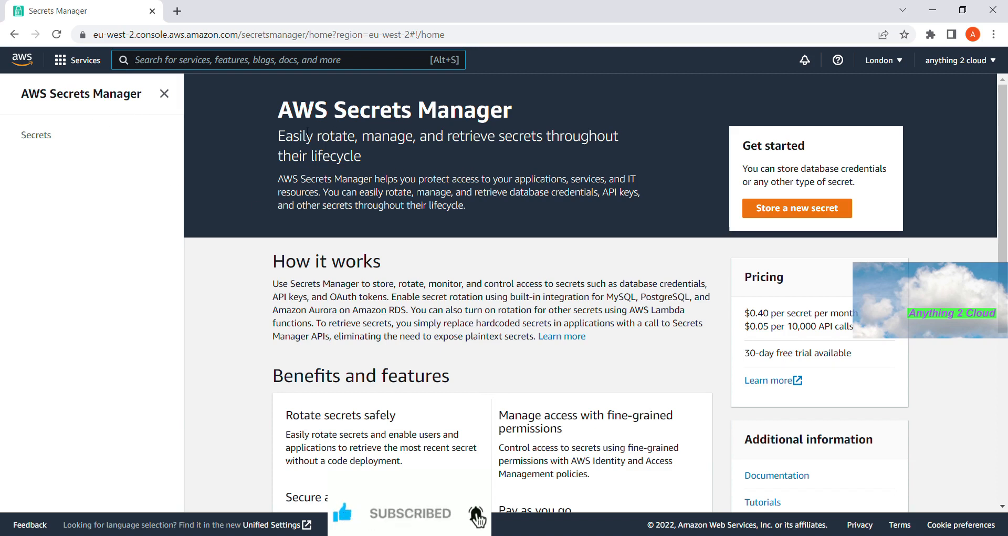
- Start the Store a new secret wizard in Secrets Manager
click(810, 214)
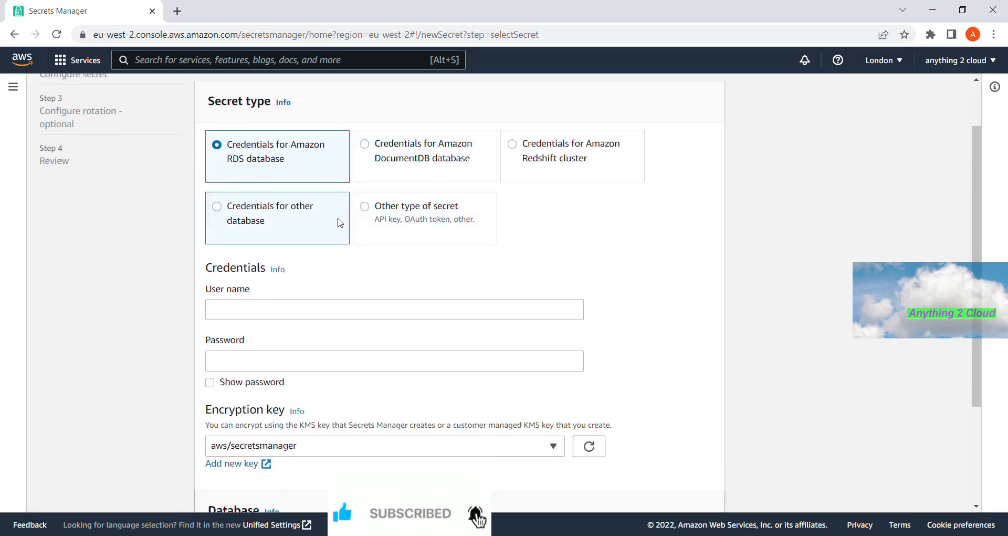
scroll(378, 215, up, 1)
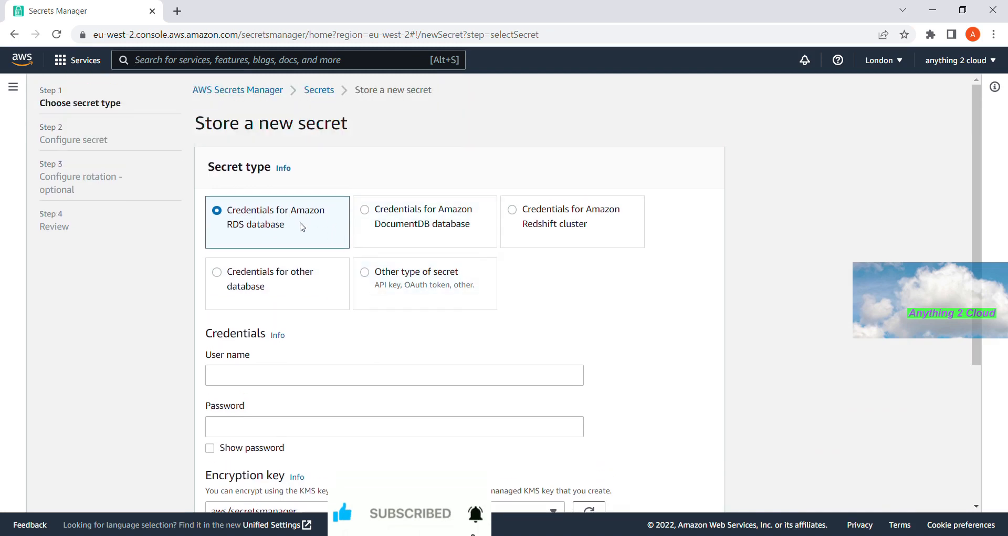
- Choose Other type of secret and enter the first pair, name = testname
click(366, 272)
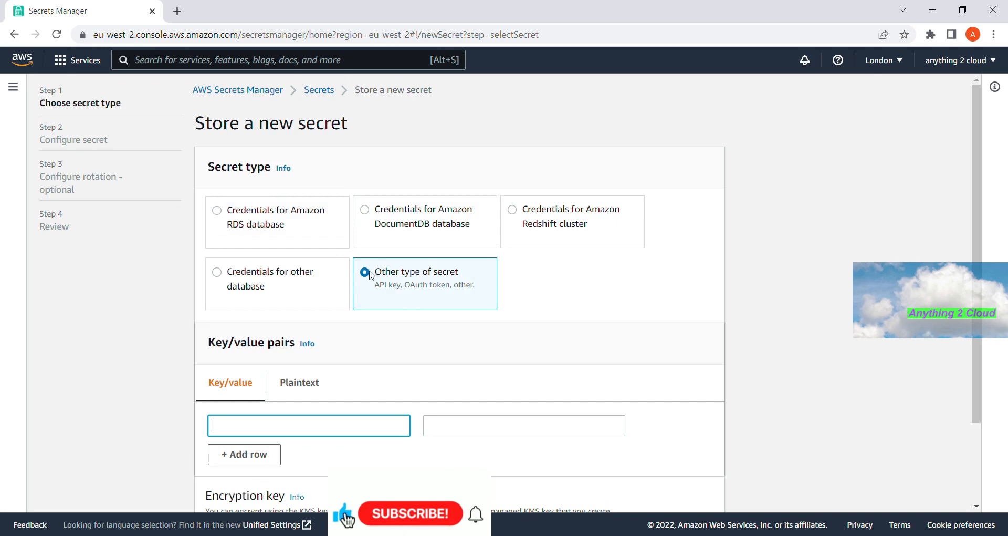
scroll(374, 274, down, 2)
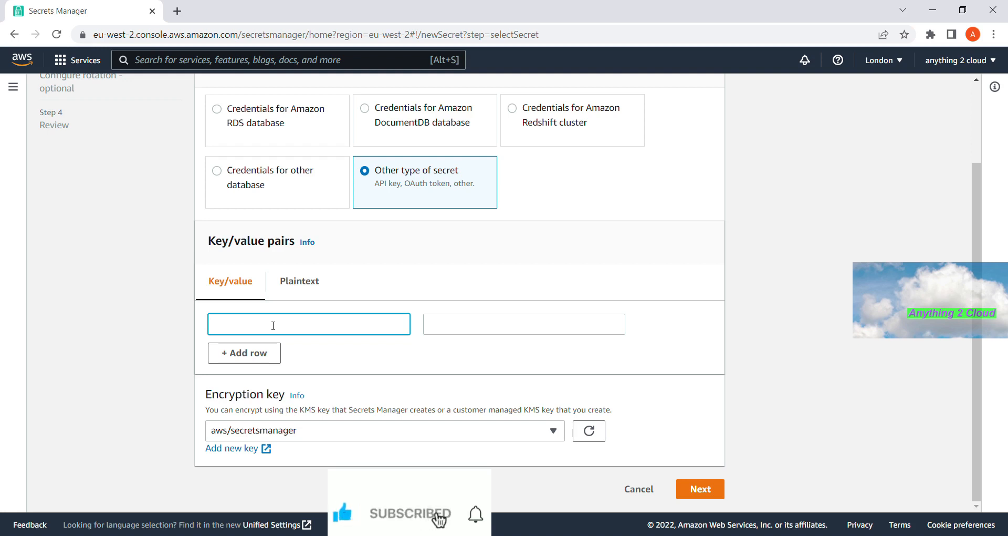
key(Tab)
text(te)
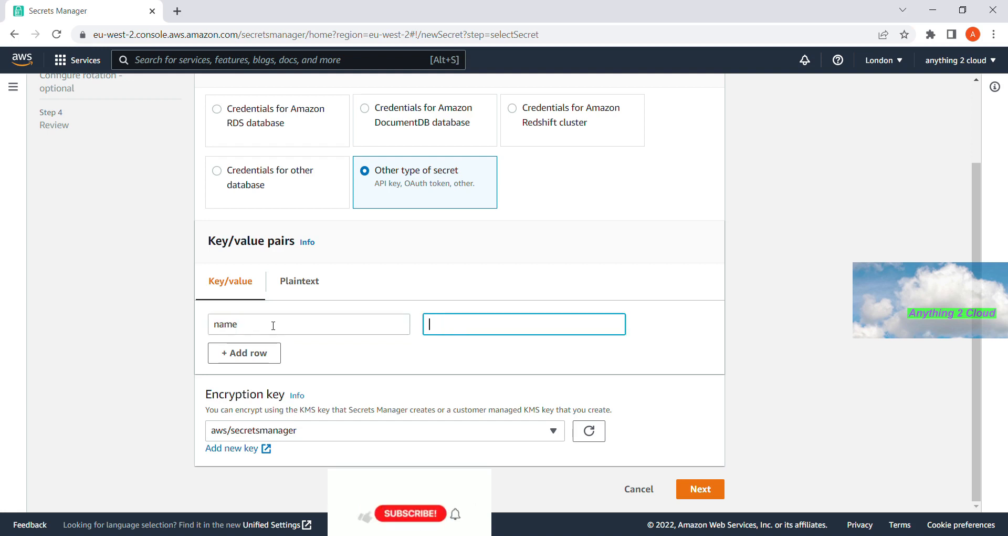
key(BackSpace)
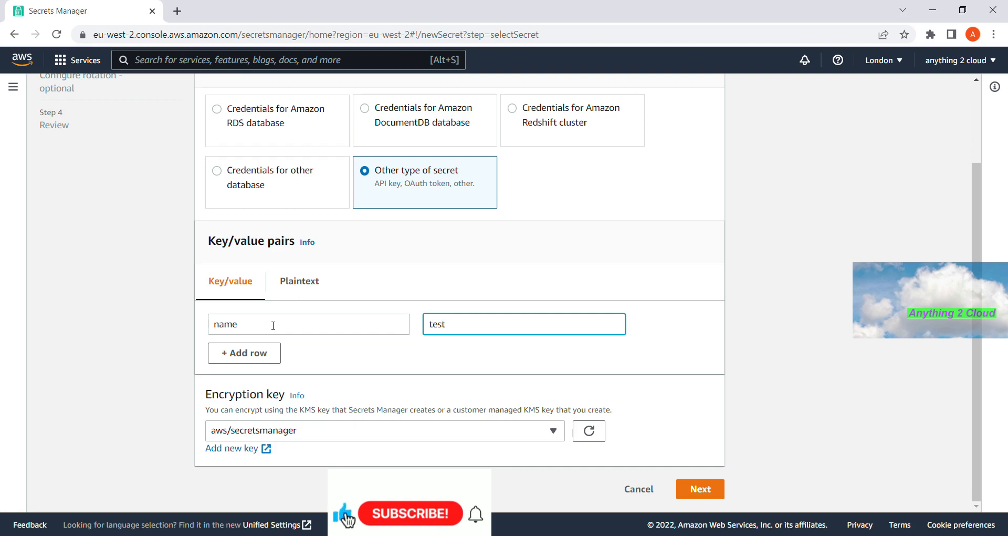
text(name)
- Add a second key/value row with country = india
click(266, 353)
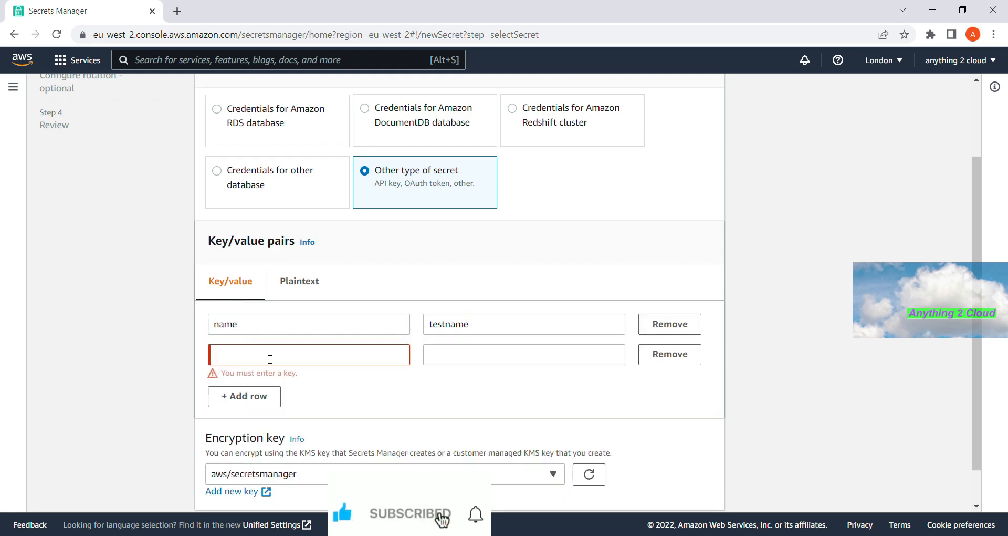
click(265, 353)
text(country)
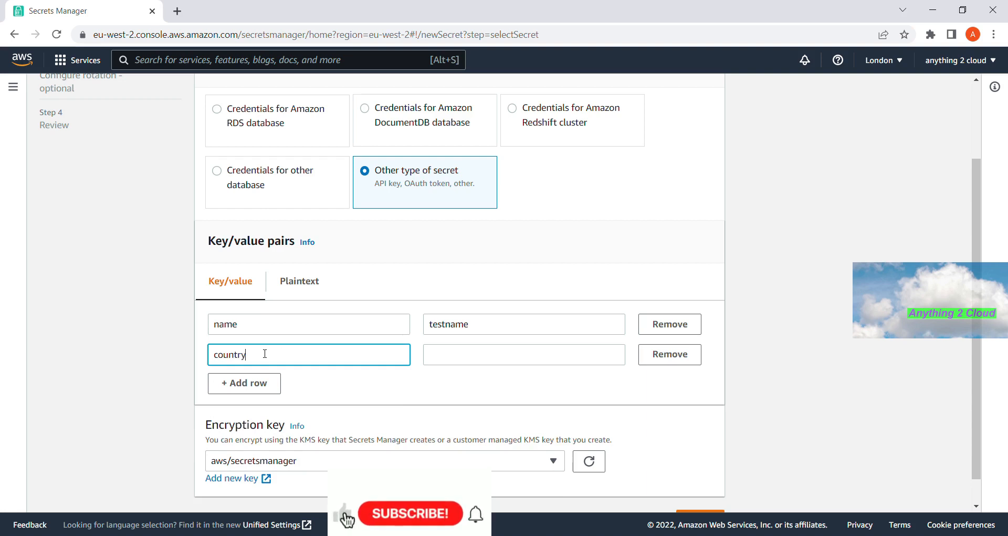
key(Tab)
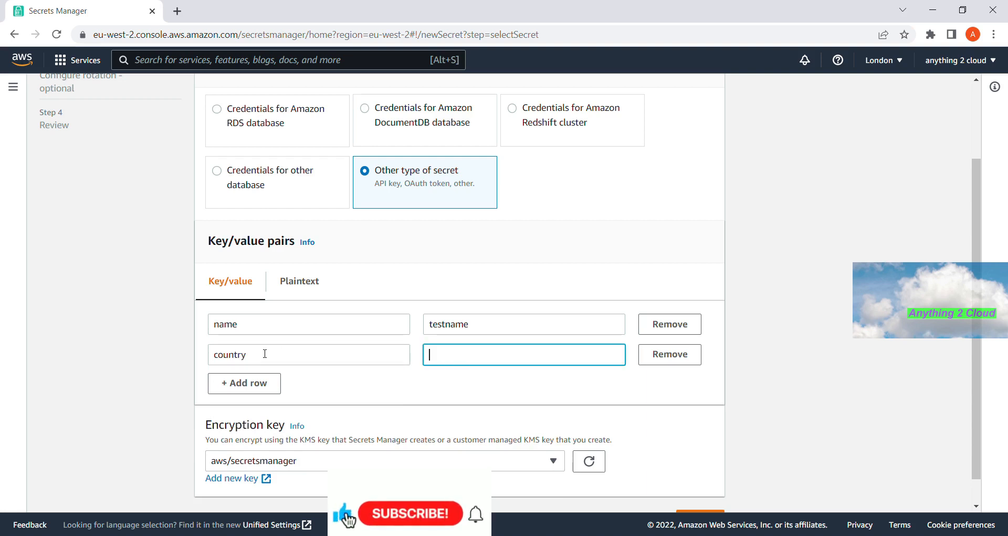
text(india)
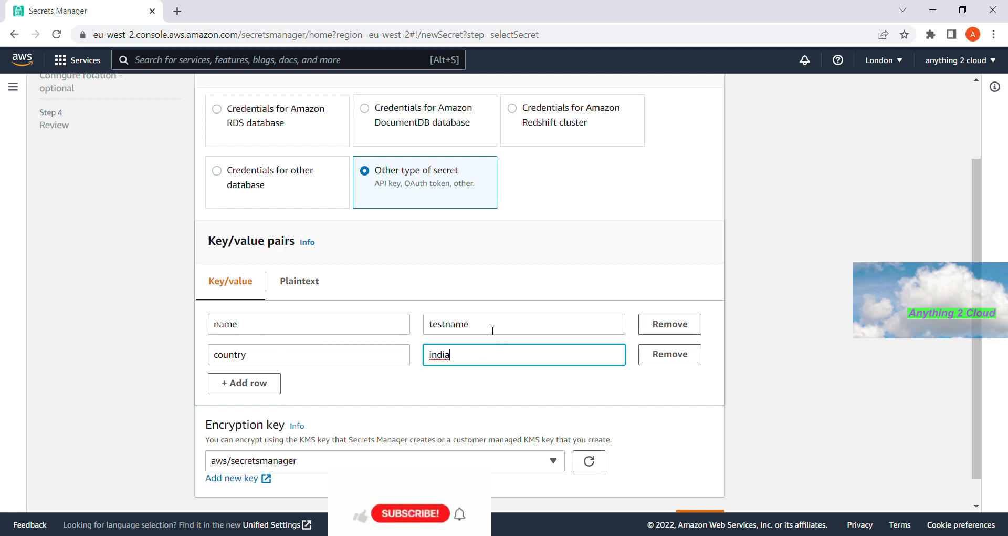
click(241, 328)
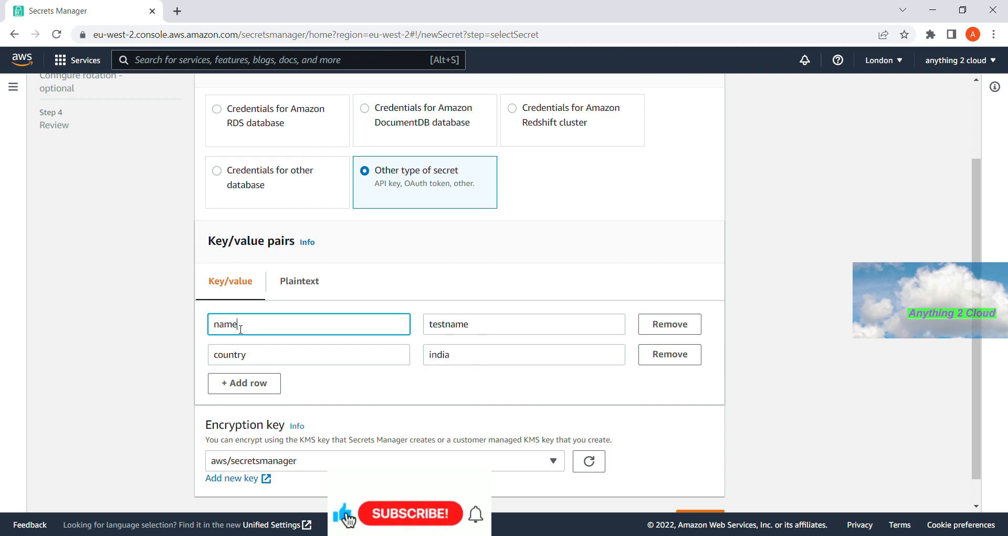
drag(249, 360, 218, 360)
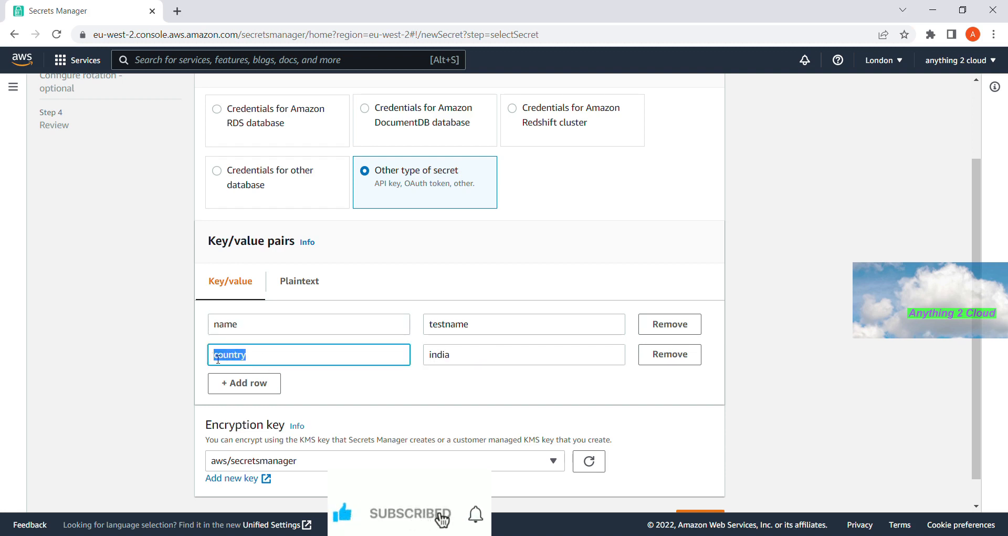
scroll(410, 366, down, 1)
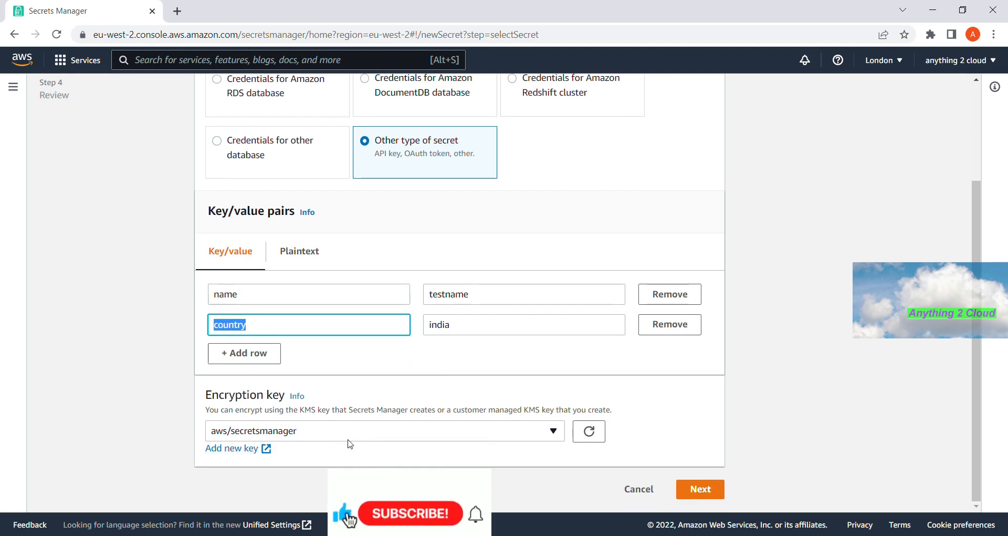
- Enter dev/custom-secret as the secret name and proceed to step 3, Configure rotation
click(718, 490)
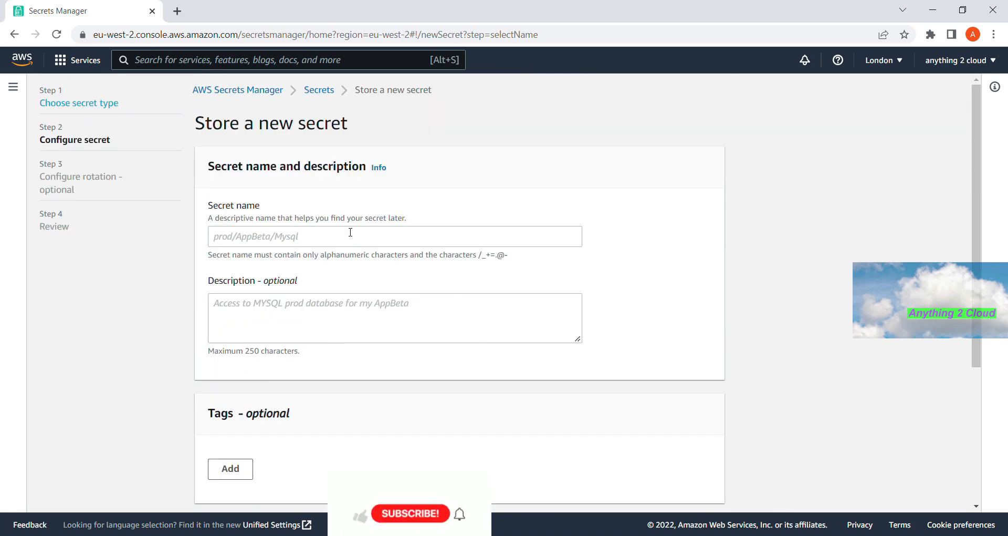
click(282, 242)
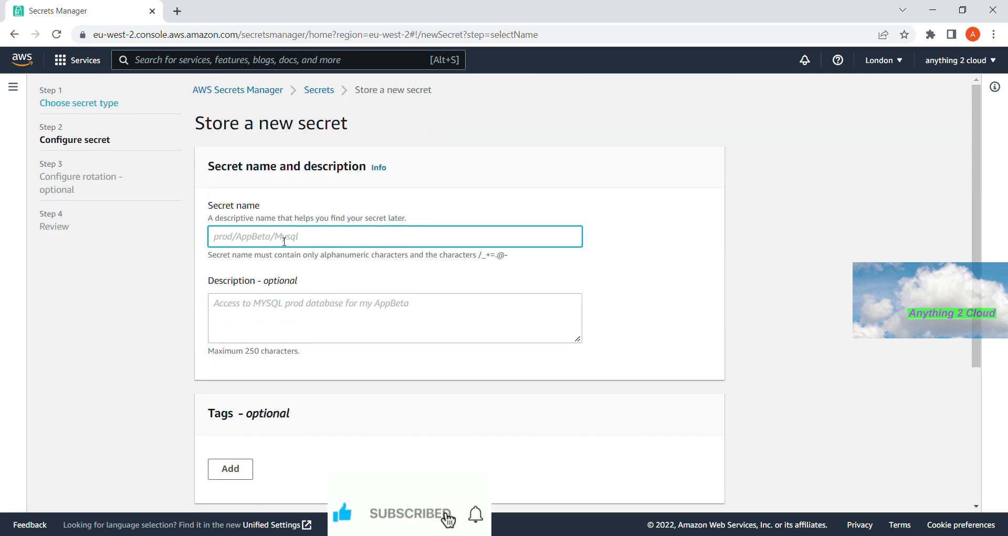
text(d)
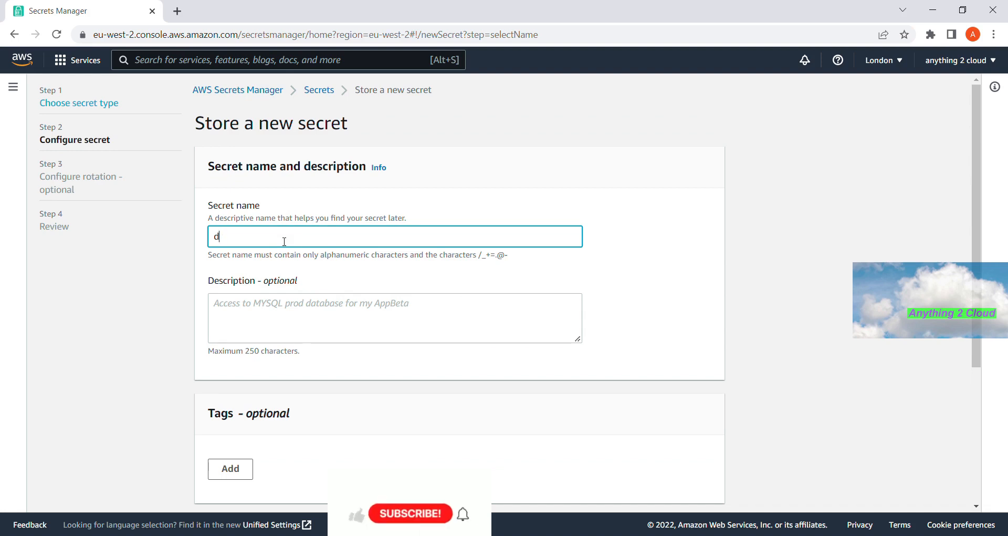
text(ev/)
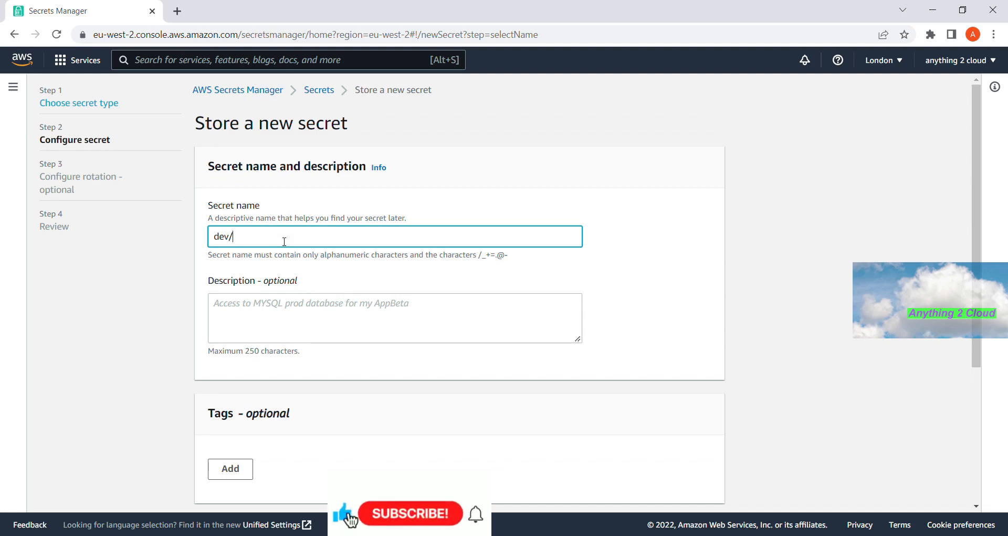
text(custom)
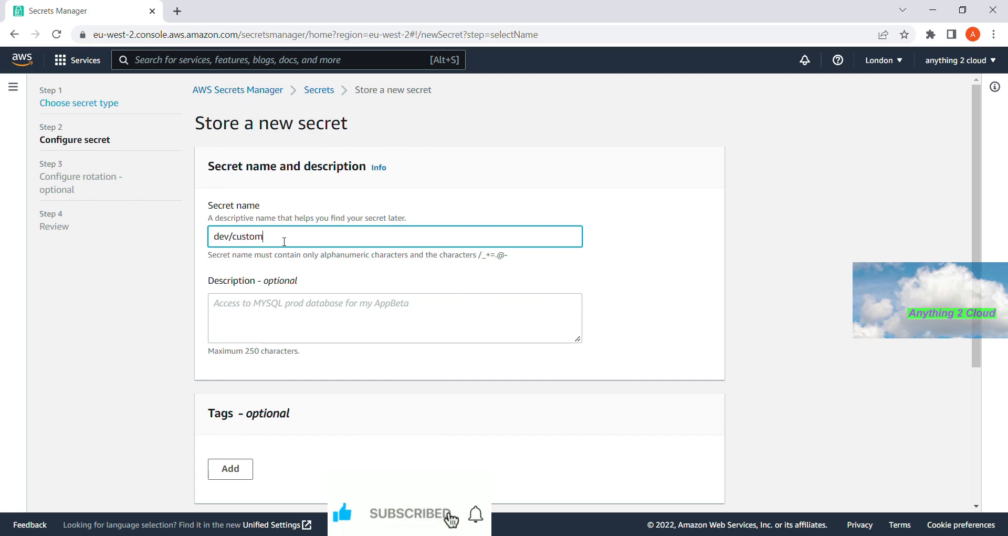
text(-secret)
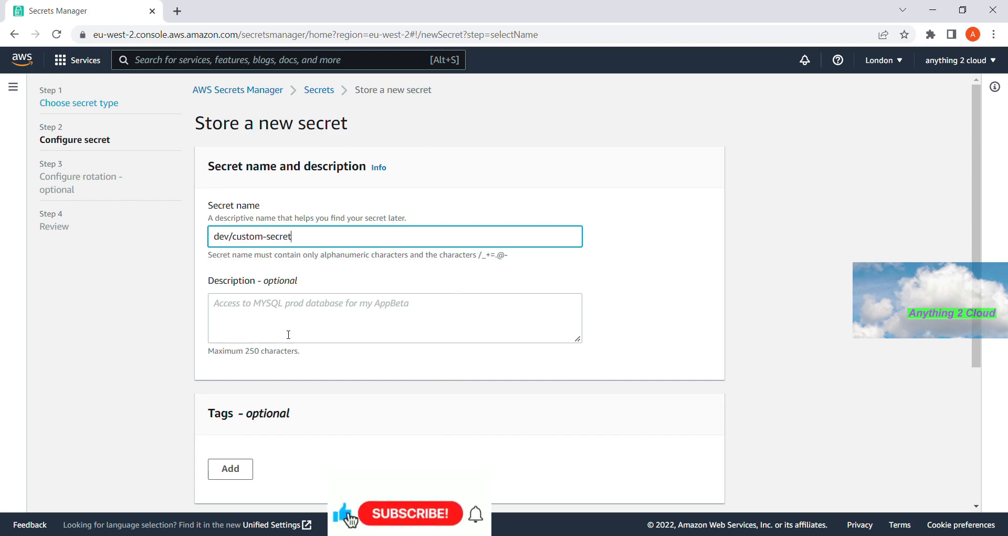
scroll(284, 328, down, 3)
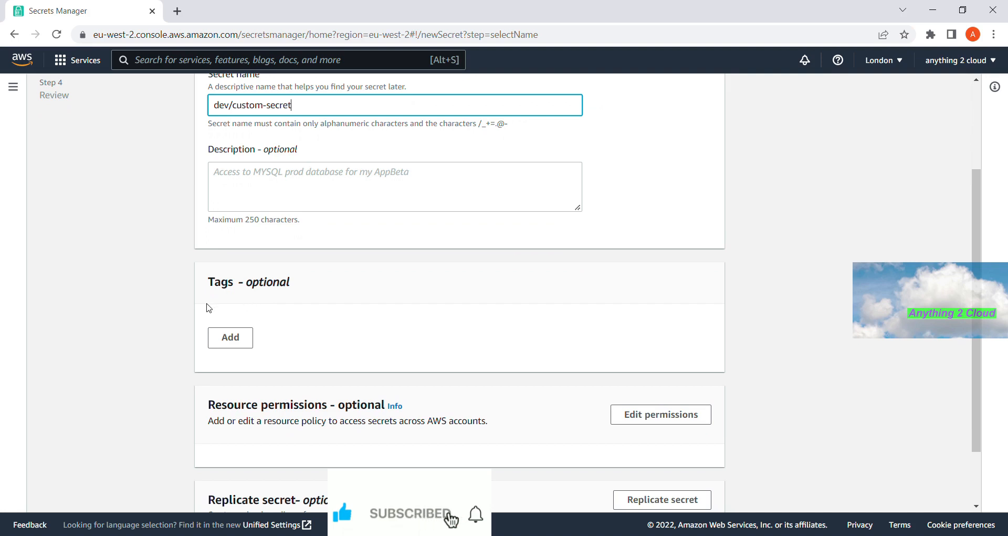
scroll(279, 335, down, 2)
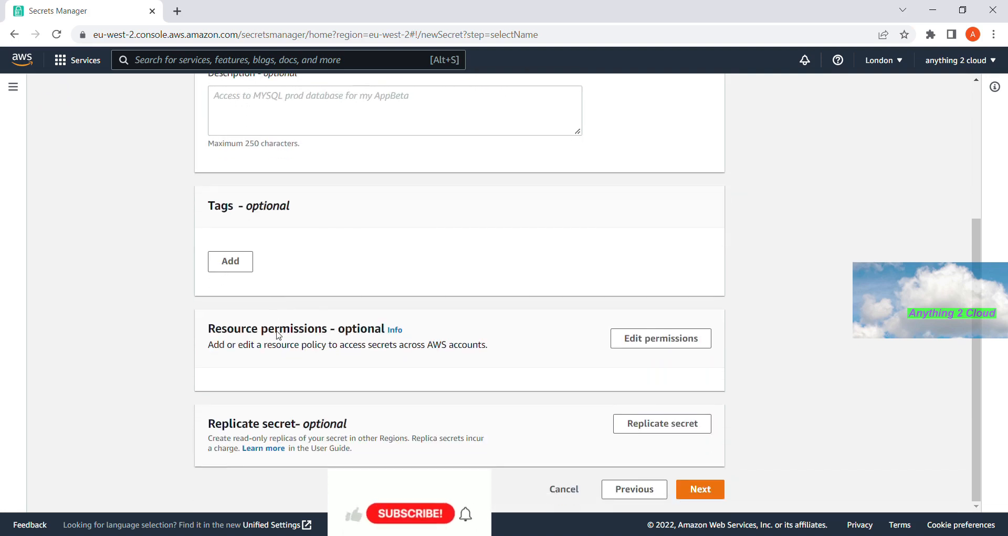
click(702, 489)
scroll(438, 338, up, 4)
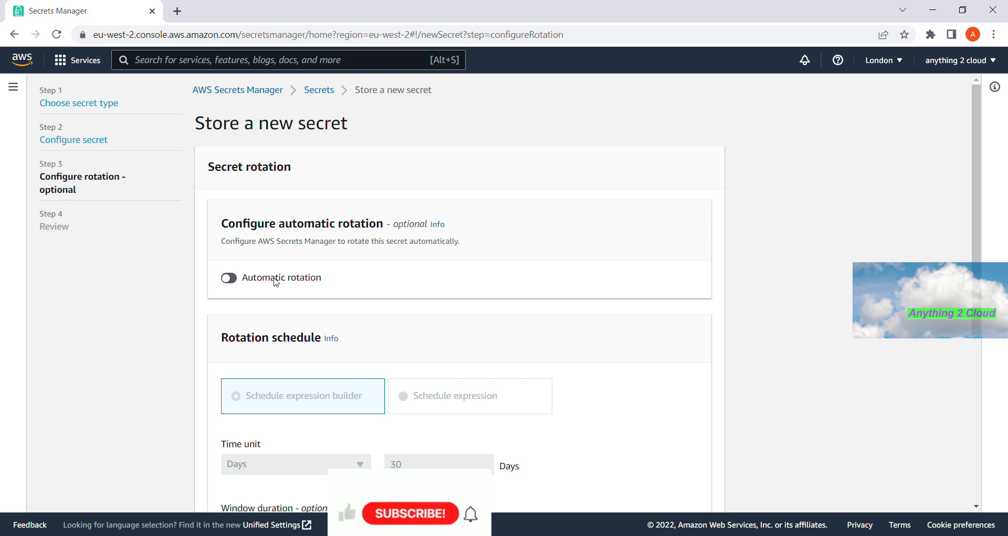
- Keep automatic rotation disabled and advance to the step 4 review page
scroll(273, 280, down, 1)
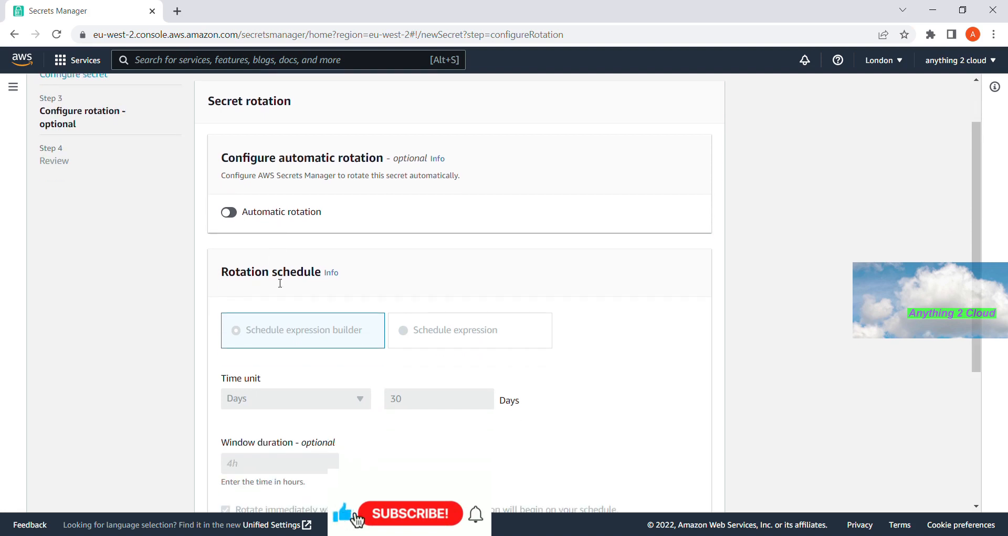
scroll(277, 283, down, 4)
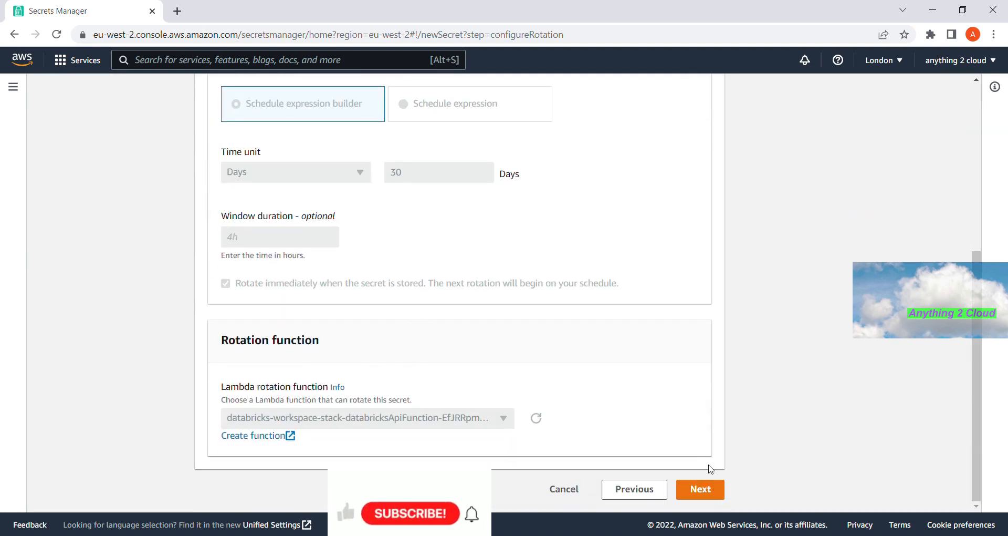
click(712, 493)
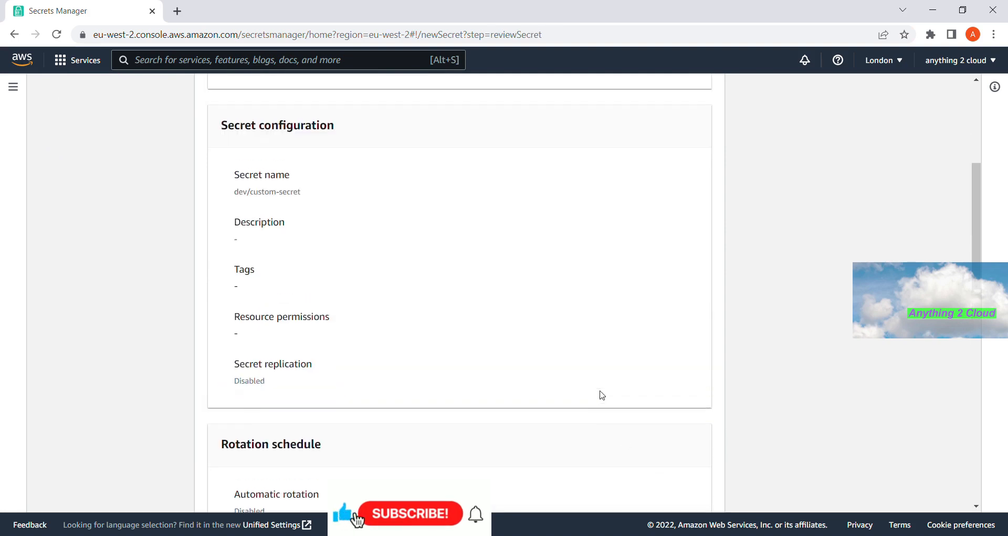
- Switch the review page's Sample code panel to Python3 and look through the code
scroll(603, 395, down, 12)
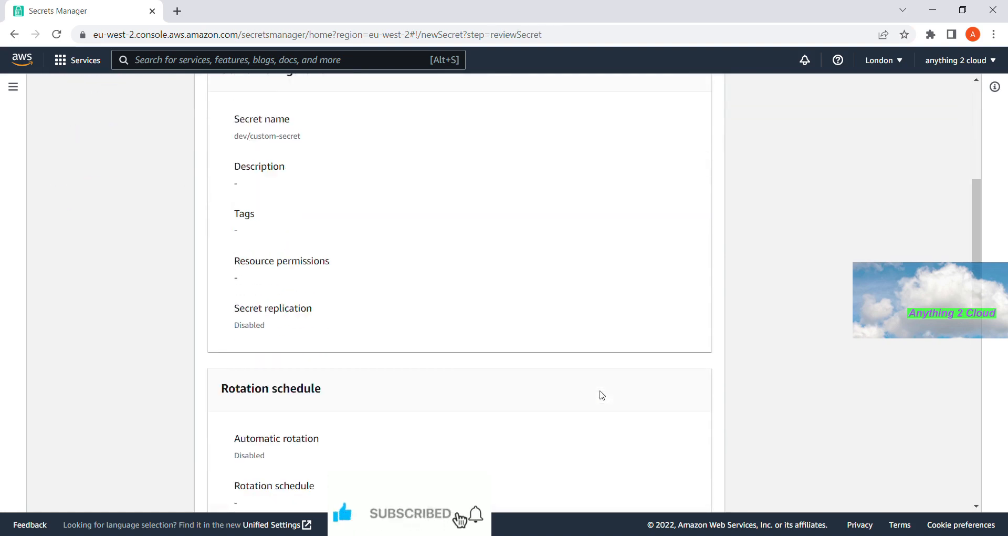
scroll(602, 395, down, 7)
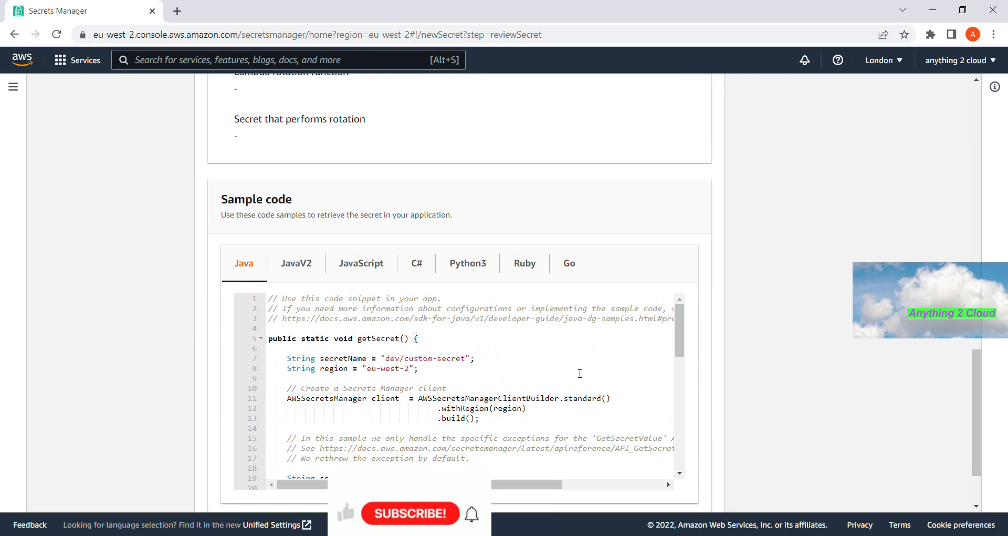
scroll(578, 369, down, 3)
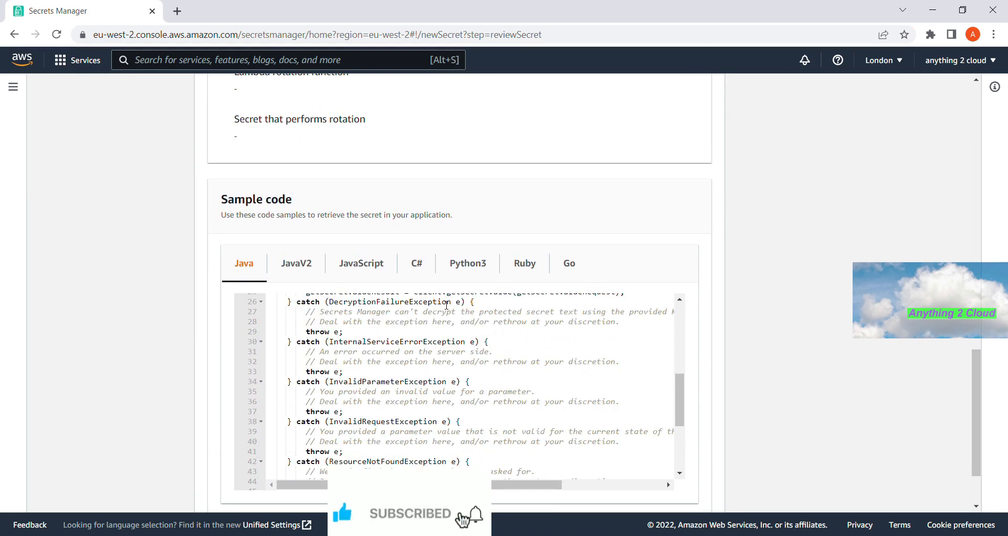
scroll(455, 304, up, 2)
scroll(455, 303, up, 2)
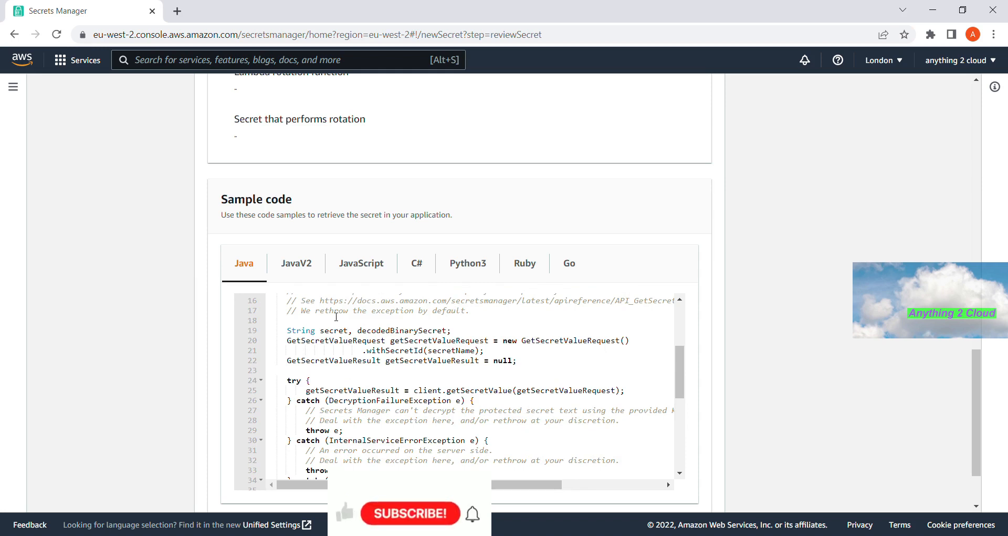
click(468, 266)
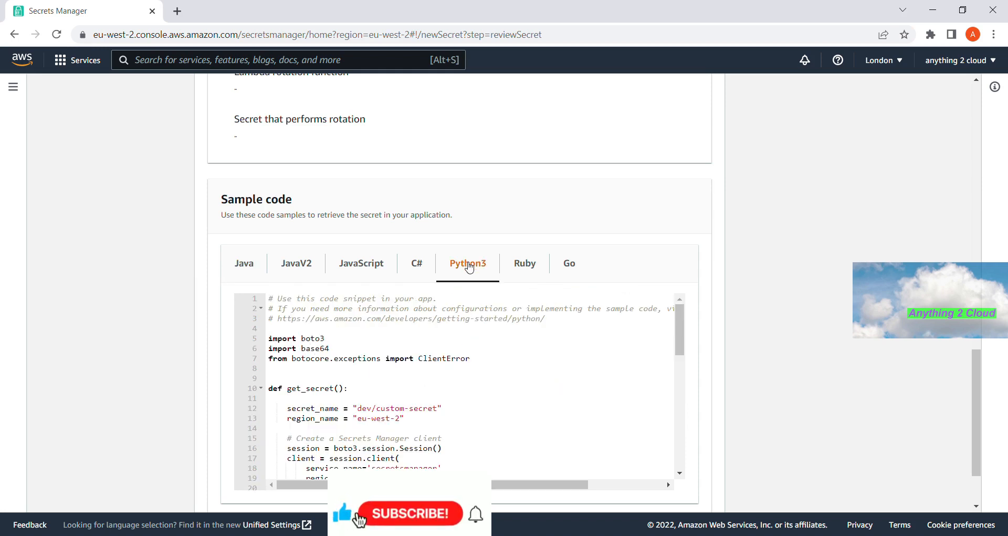
scroll(480, 382, down, 2)
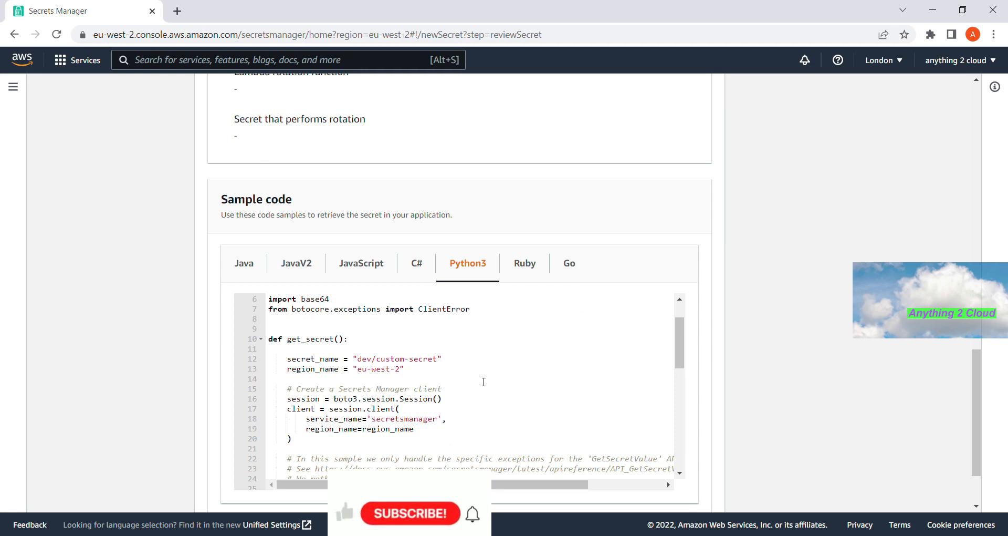
scroll(483, 381, up, 2)
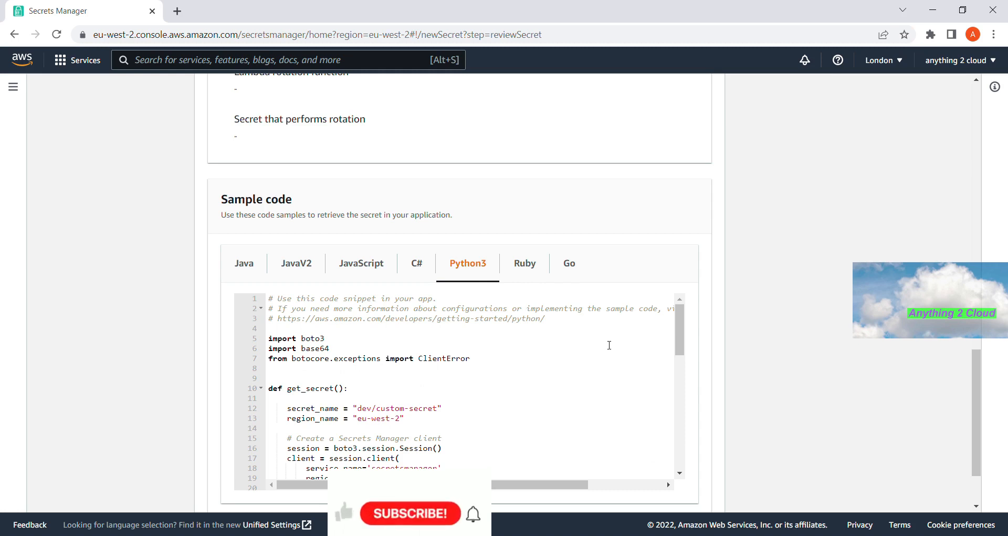
- Select the entire Python3 sample code in the code panel
drag(680, 343, 709, 331)
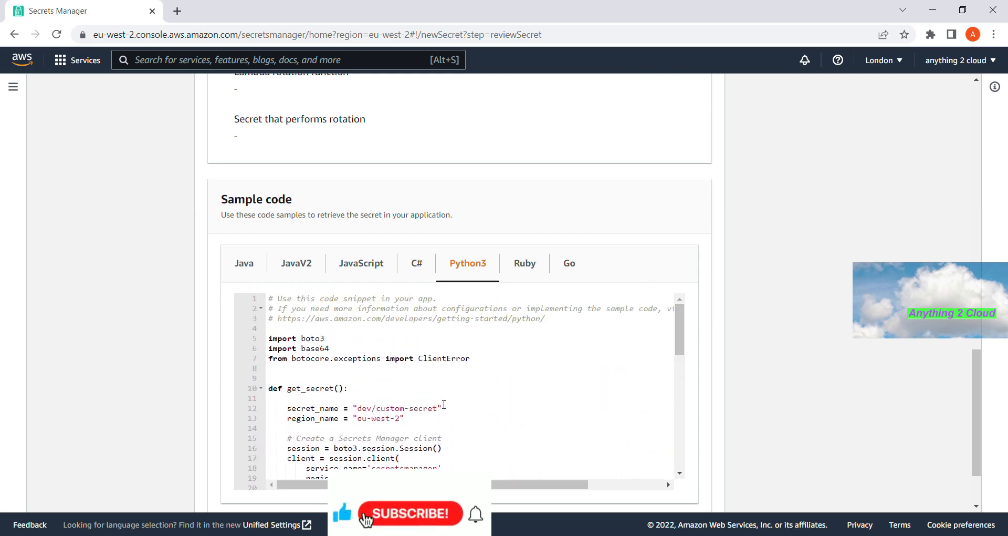
key(ctrl+a)
click(408, 393)
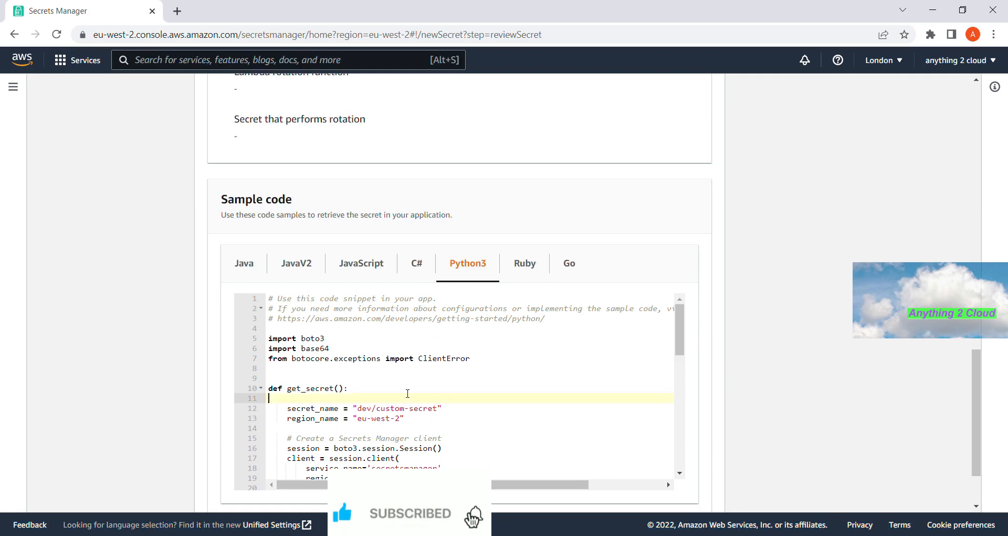
key(ctrl+a)
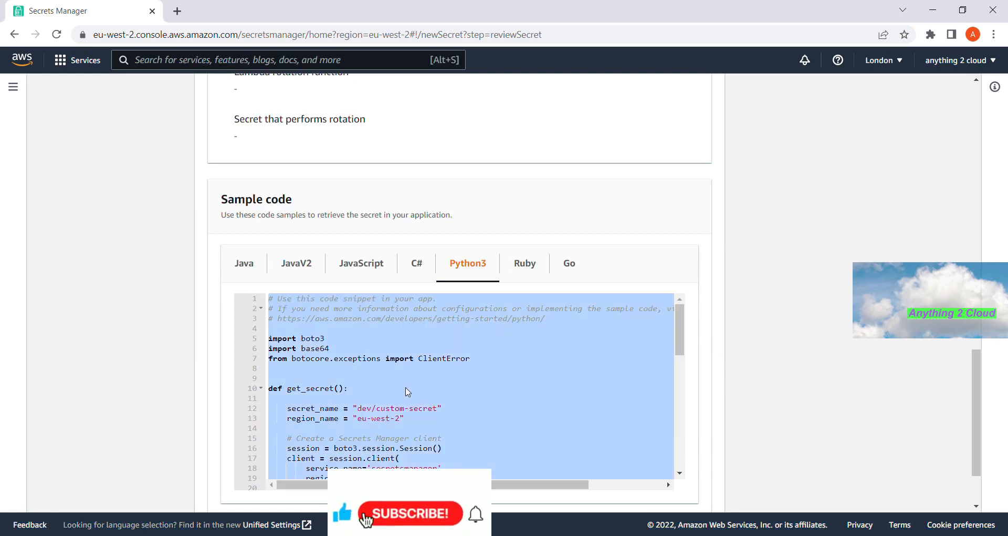
- Store the new secret dev/custom-secret
scroll(406, 388, down, 3)
scroll(408, 392, down, 10)
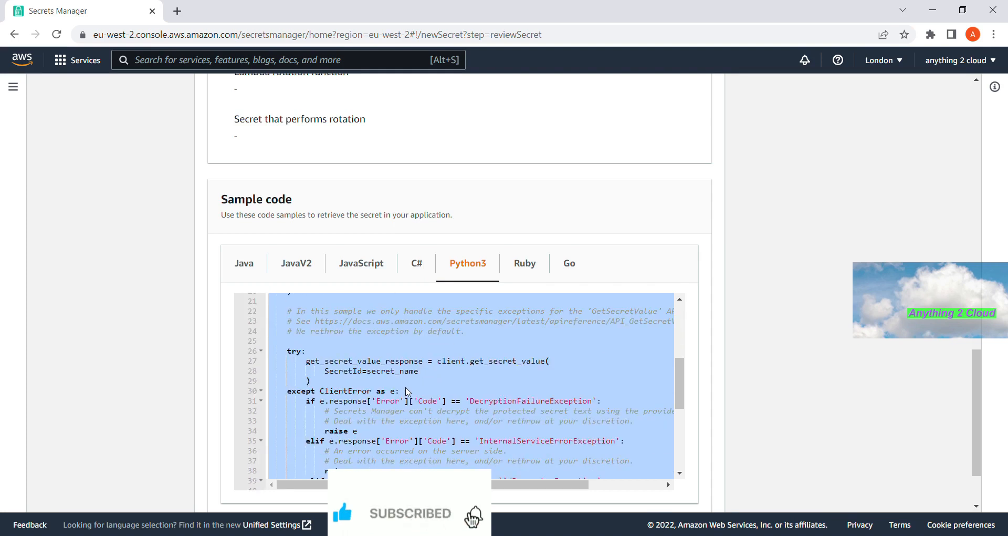
scroll(535, 398, down, 1)
scroll(534, 398, down, 1)
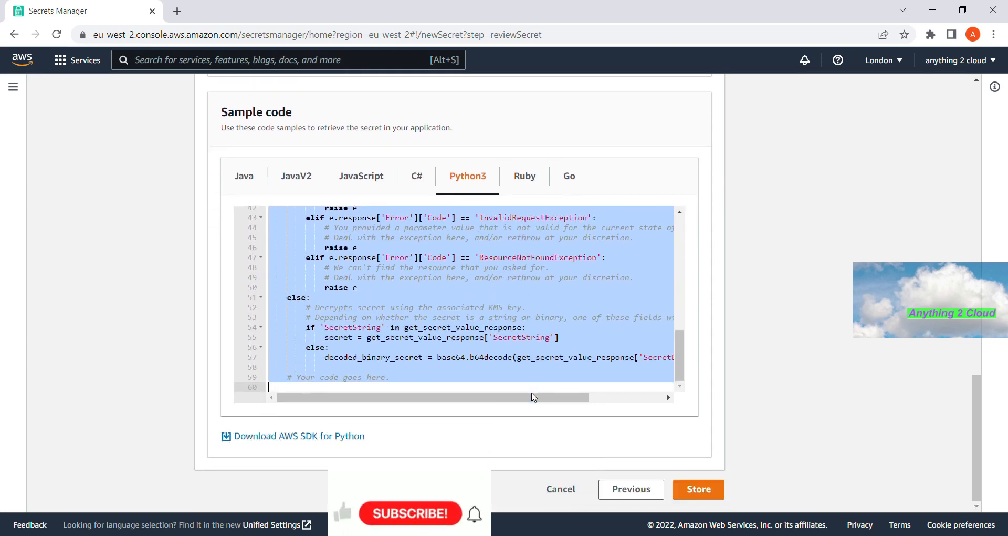
click(702, 488)
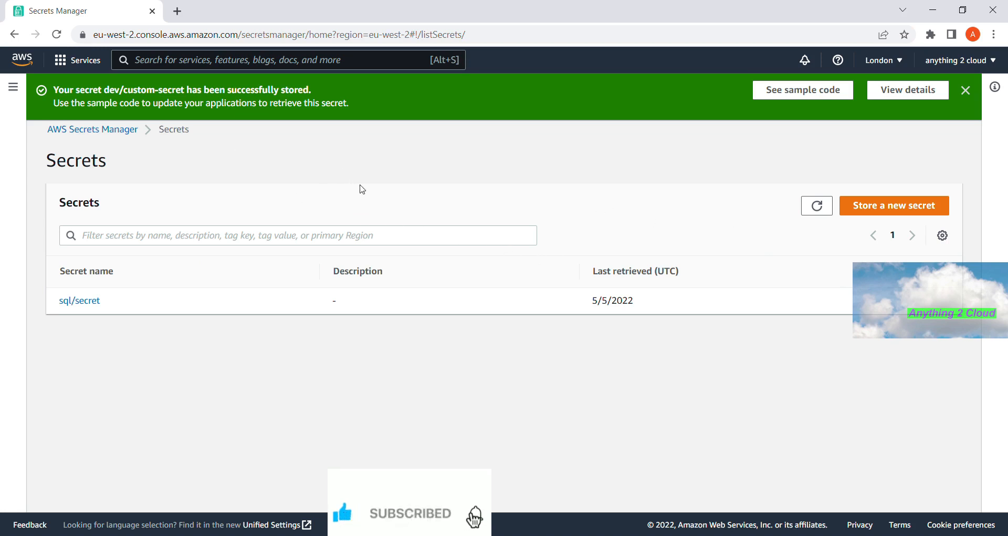
- Refresh the Secrets list so dev/custom-secret appears alongside sql/secret
click(822, 207)
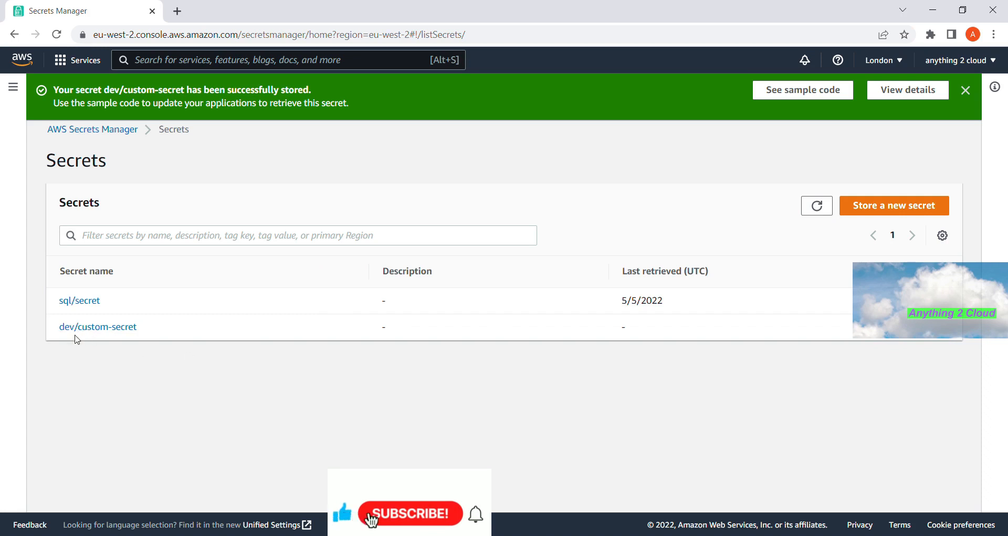
- Open dev/custom-secret and retrieve its value, showing name testname and country india
click(114, 331)
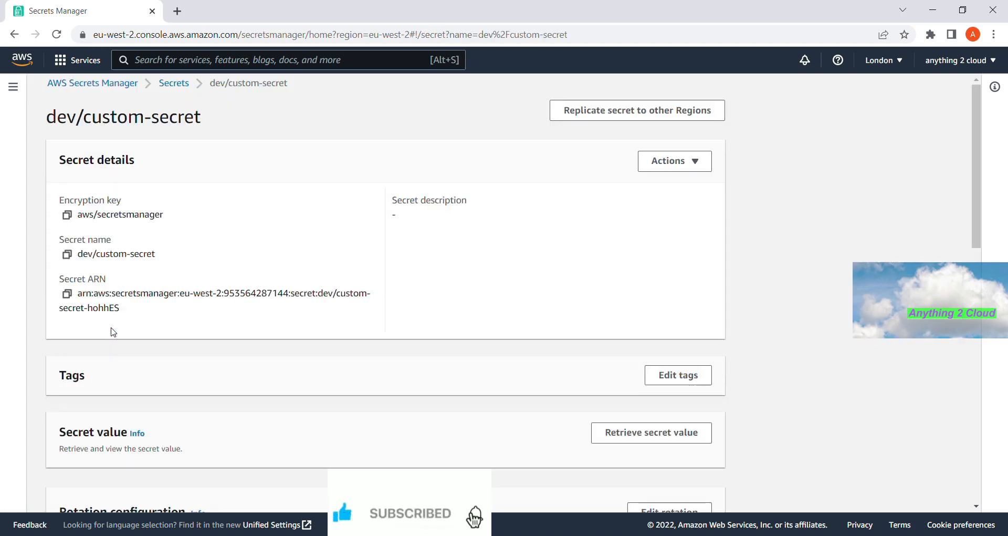
scroll(405, 315, down, 3)
scroll(406, 316, down, 3)
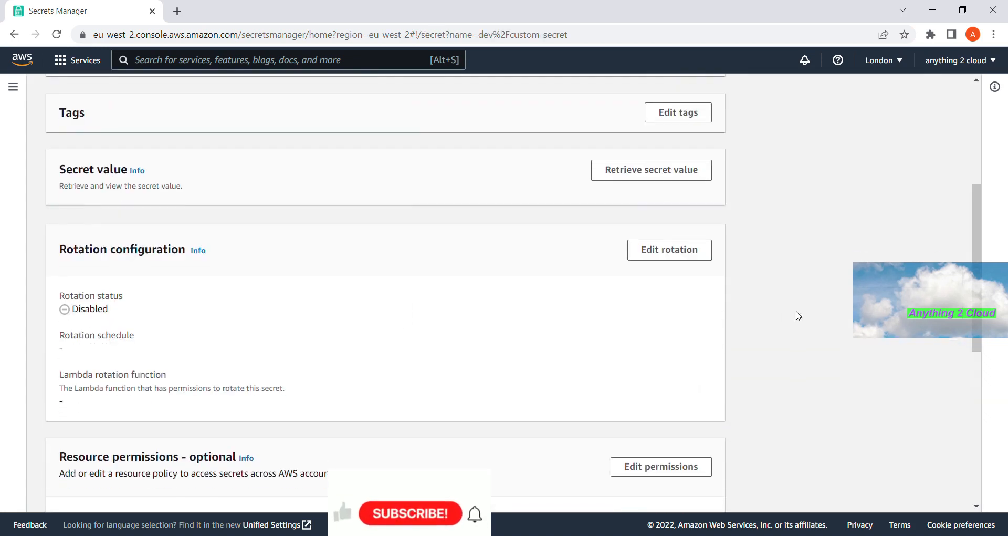
scroll(720, 317, down, 4)
scroll(663, 341, down, 5)
scroll(665, 338, up, 10)
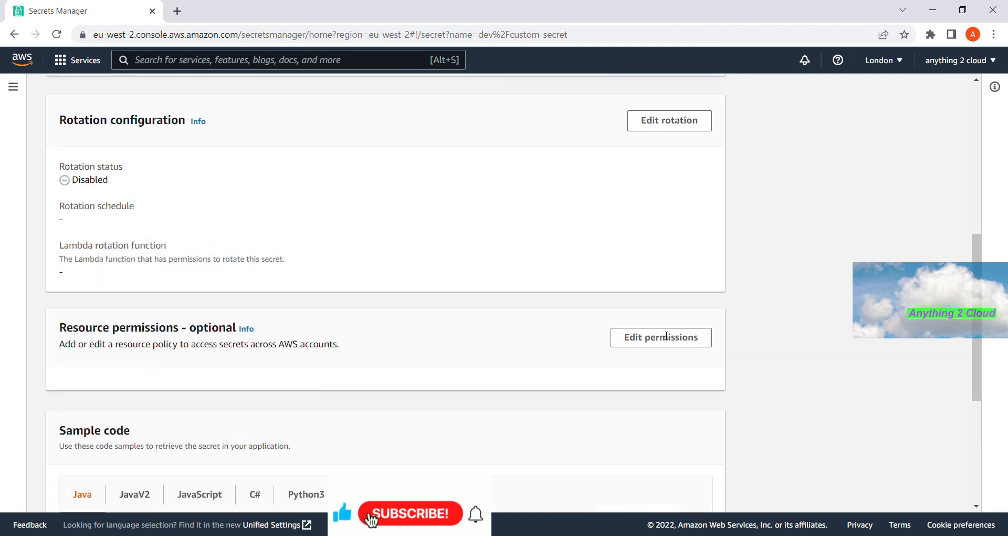
scroll(662, 336, up, 1)
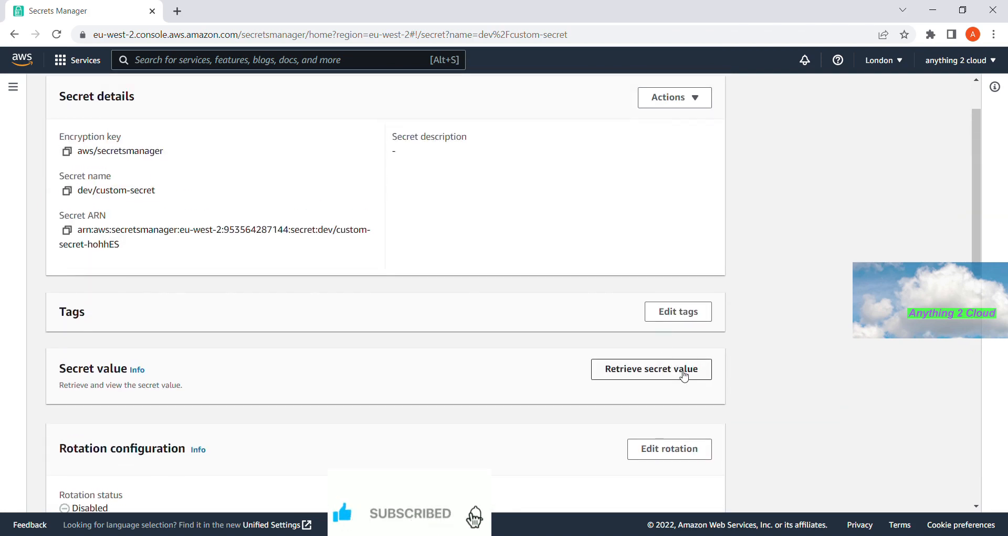
click(685, 376)
- Review the key/value table, then return to the Secrets list
scroll(642, 367, down, 2)
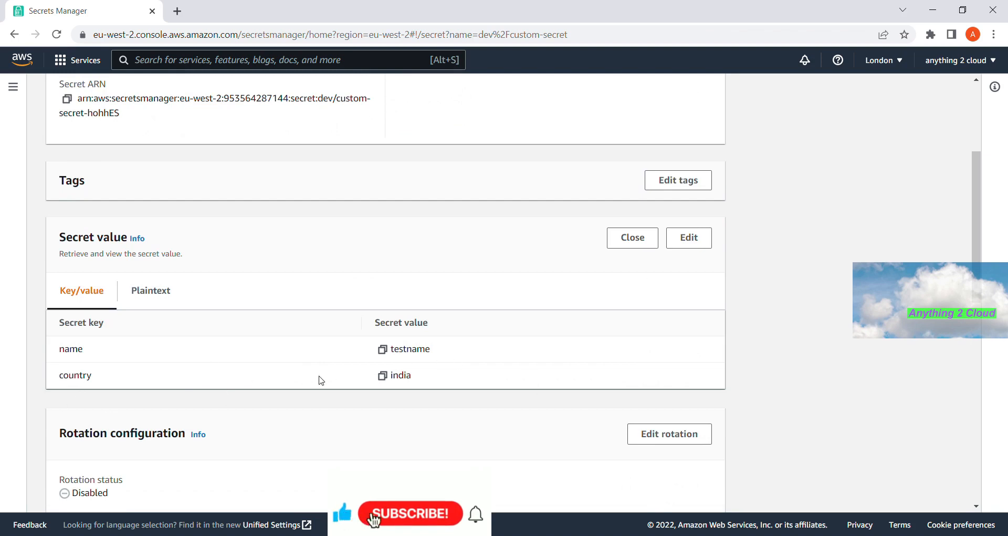
scroll(469, 377, up, 3)
scroll(469, 377, down, 3)
scroll(469, 377, up, 3)
click(171, 84)
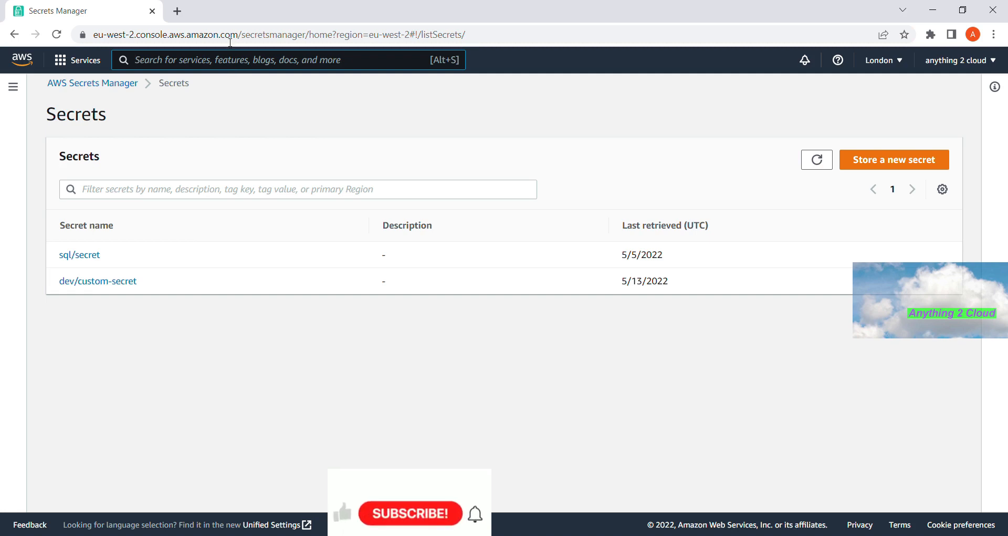
- Duplicate the Secrets Manager tab and search 'lambda' to reach the Lambda dashboard
right_click(87, 8)
click(129, 109)
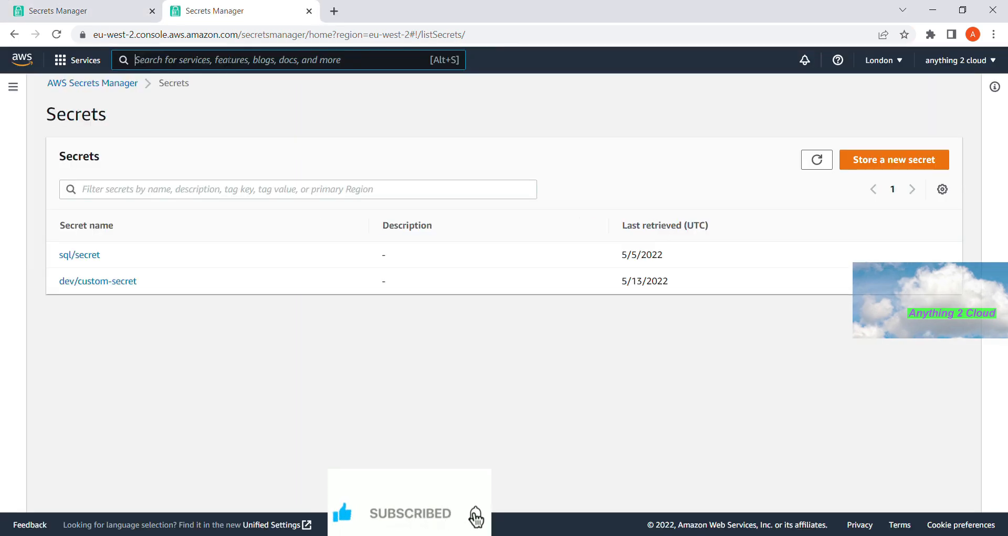
click(230, 60)
text(lambda)
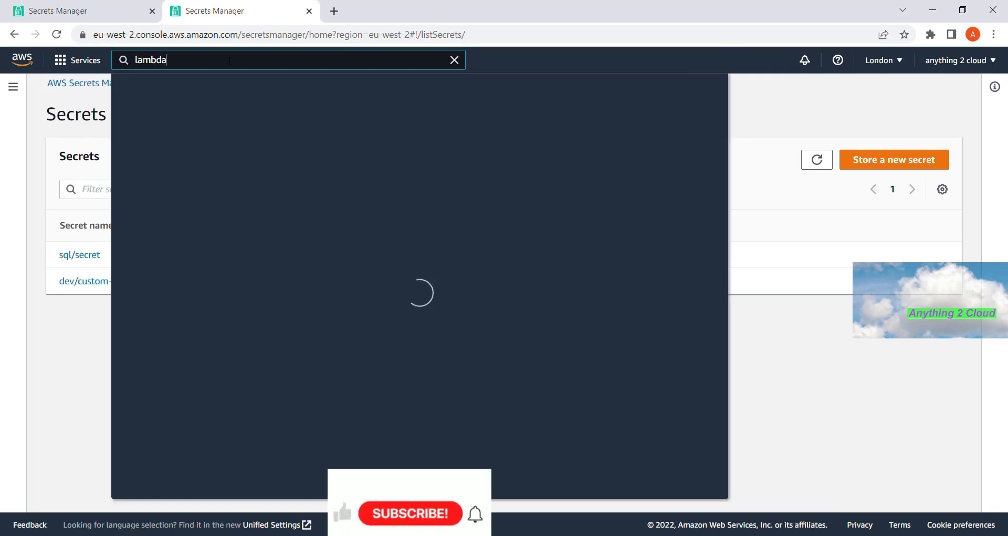
click(351, 167)
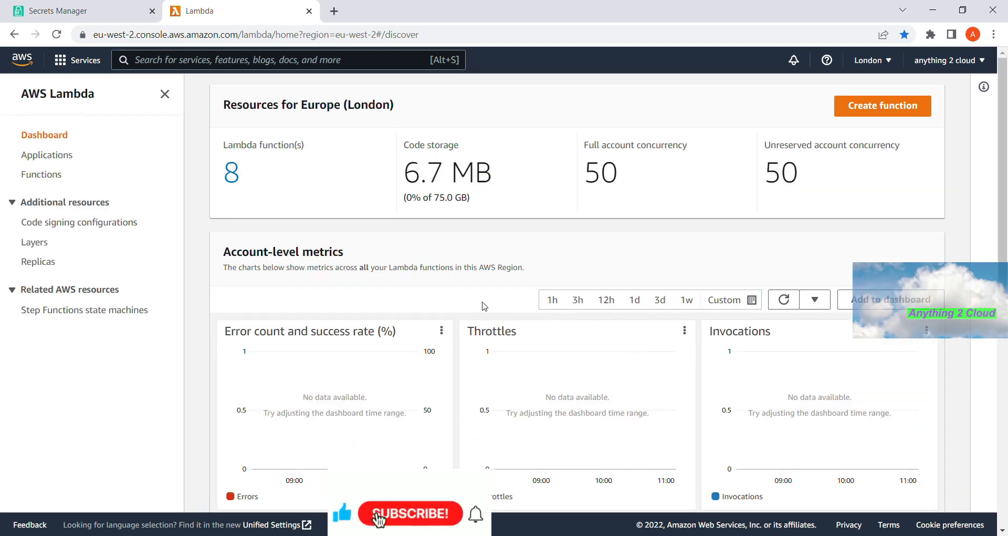
- Start a new from-scratch function named read-custom-secret-data
click(870, 110)
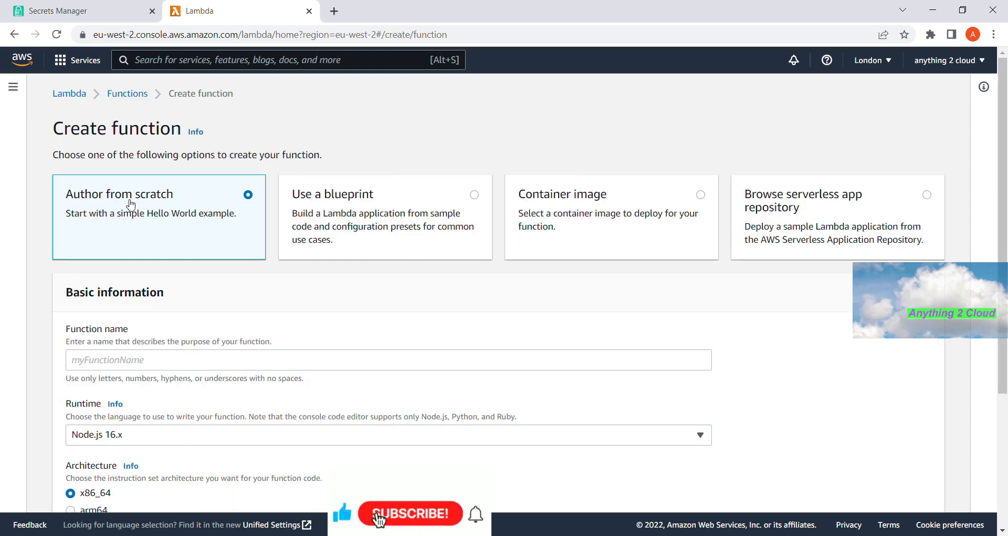
click(136, 362)
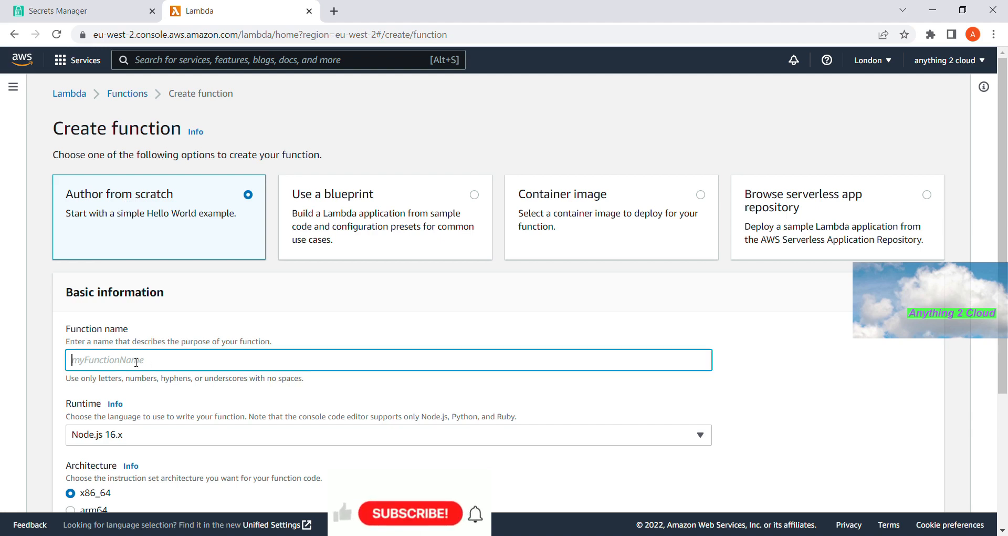
text(read-s)
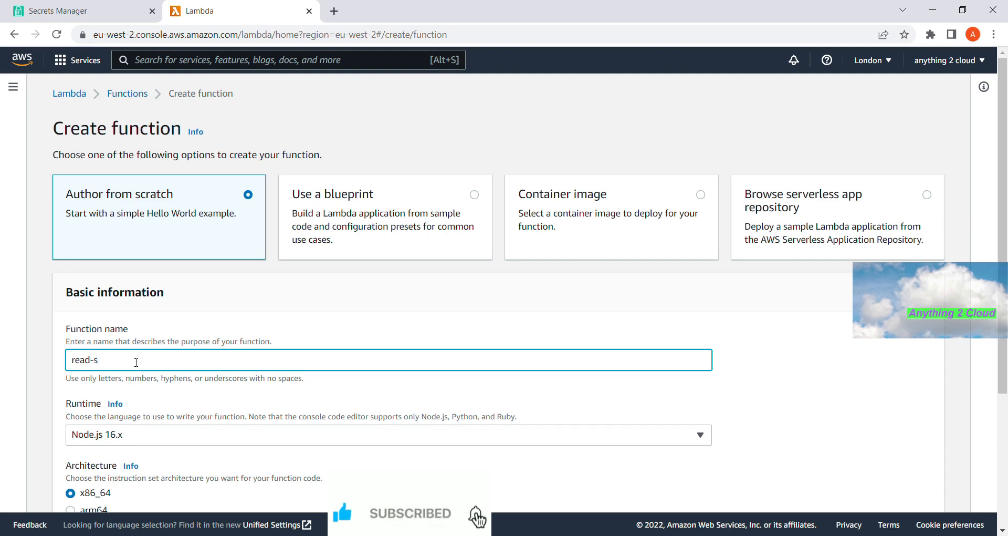
key(BackSpace)
text(custom-data)
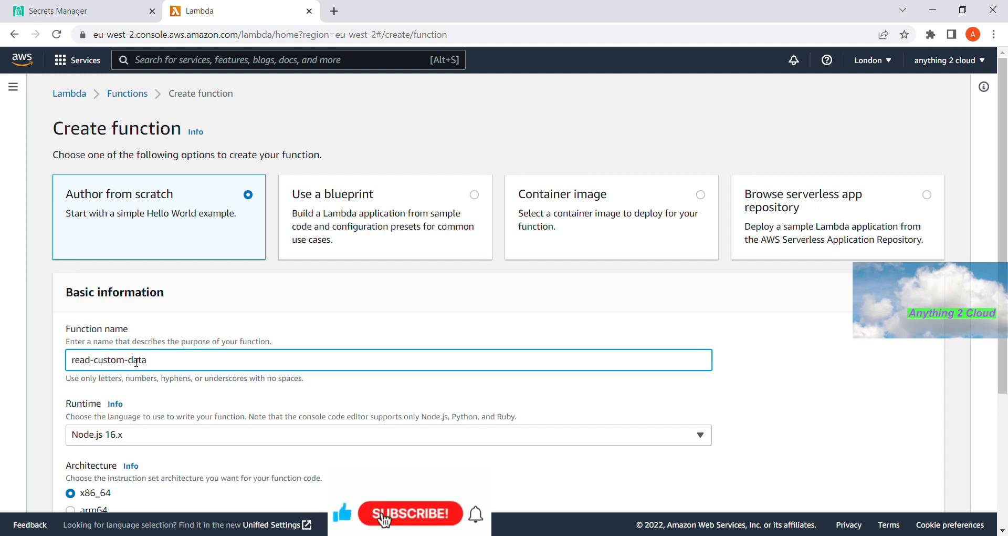
key(BackSpace)
key(BackSpace)
key(BackSpace)
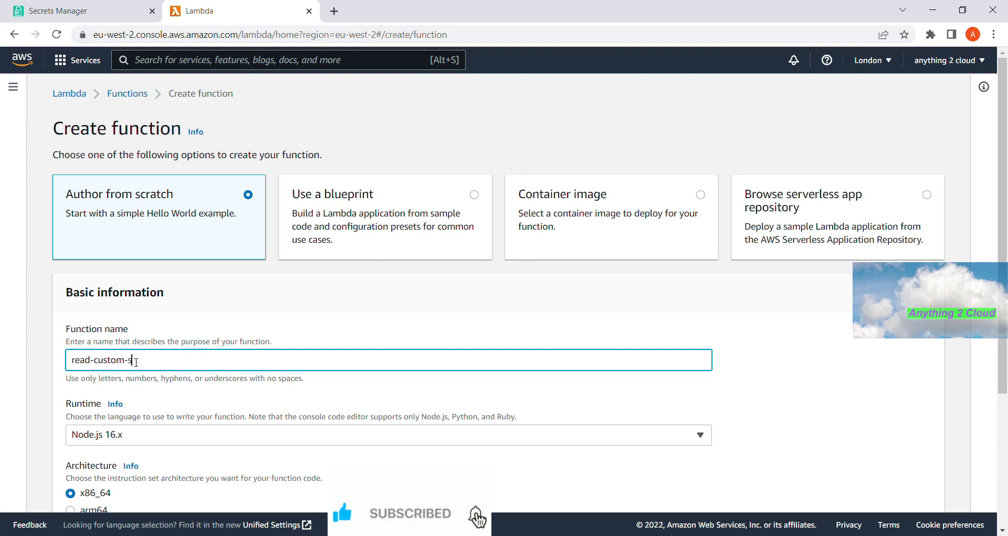
text(secret)
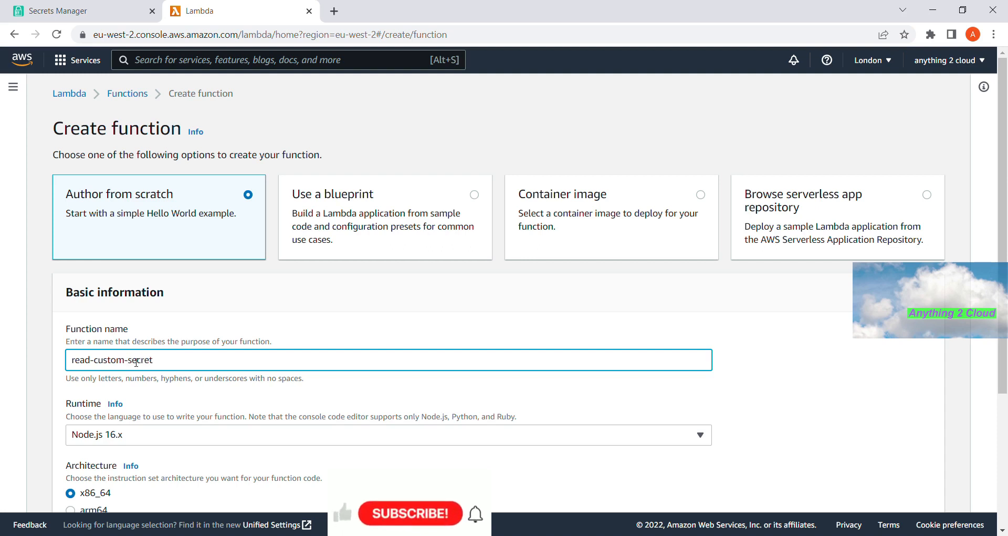
text(-data)
- Choose the Python 3.7 runtime and submit the function for creation
scroll(136, 362, down, 3)
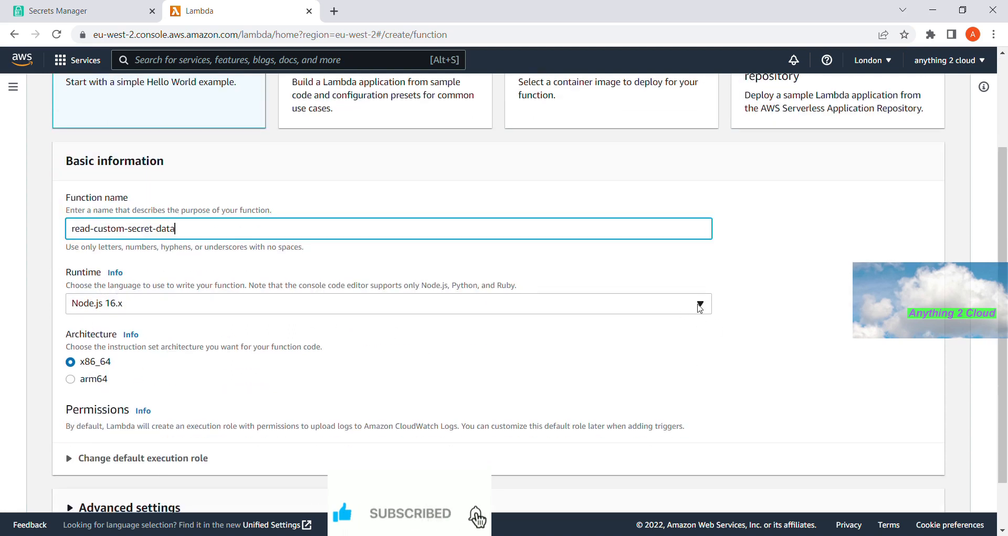
click(701, 304)
scroll(452, 257, down, 3)
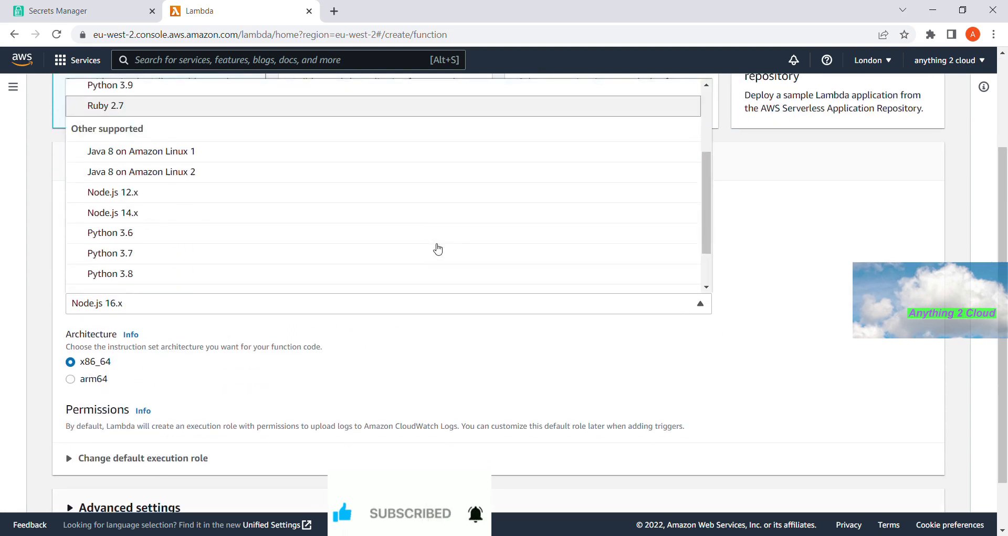
click(369, 253)
scroll(408, 316, down, 1)
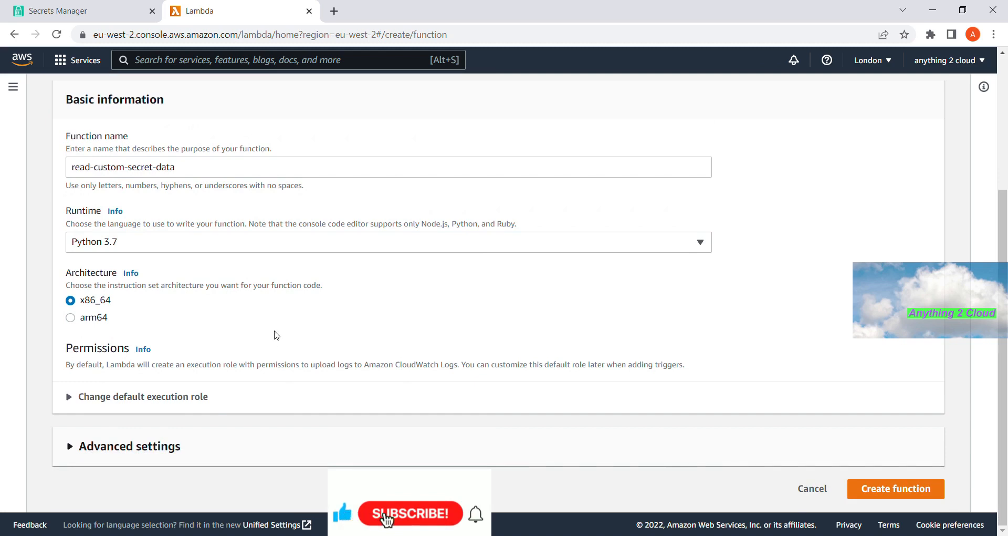
click(884, 500)
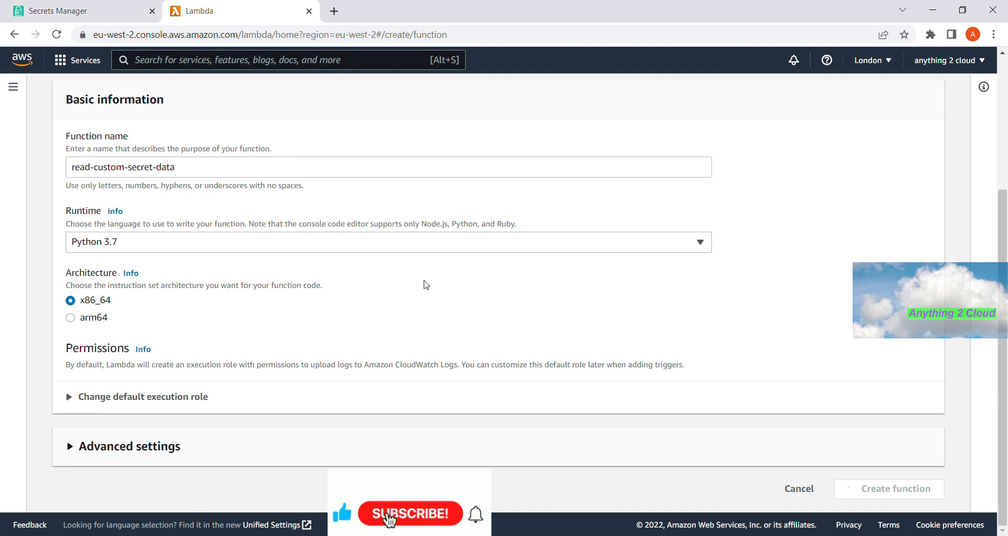
scroll(426, 284, up, 2)
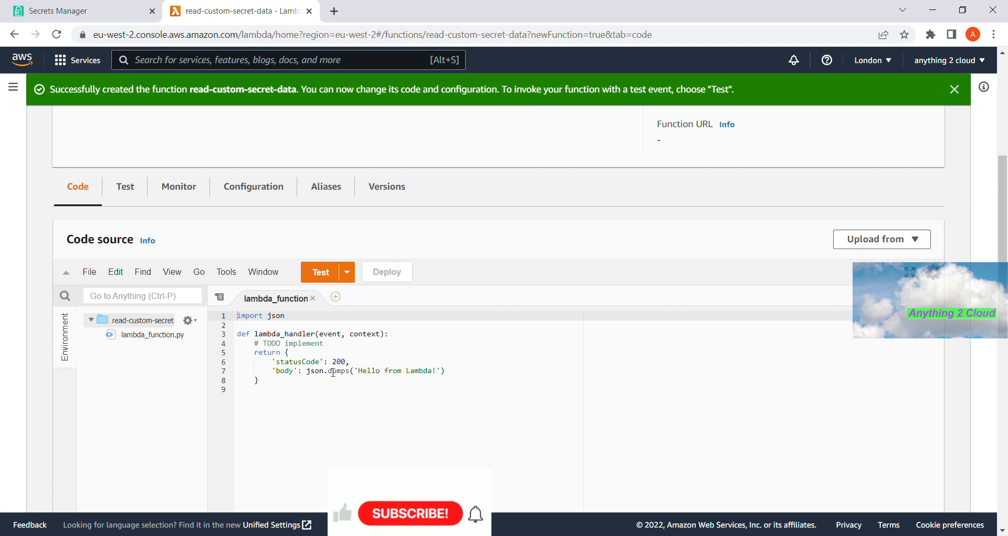
scroll(335, 379, down, 1)
click(297, 341)
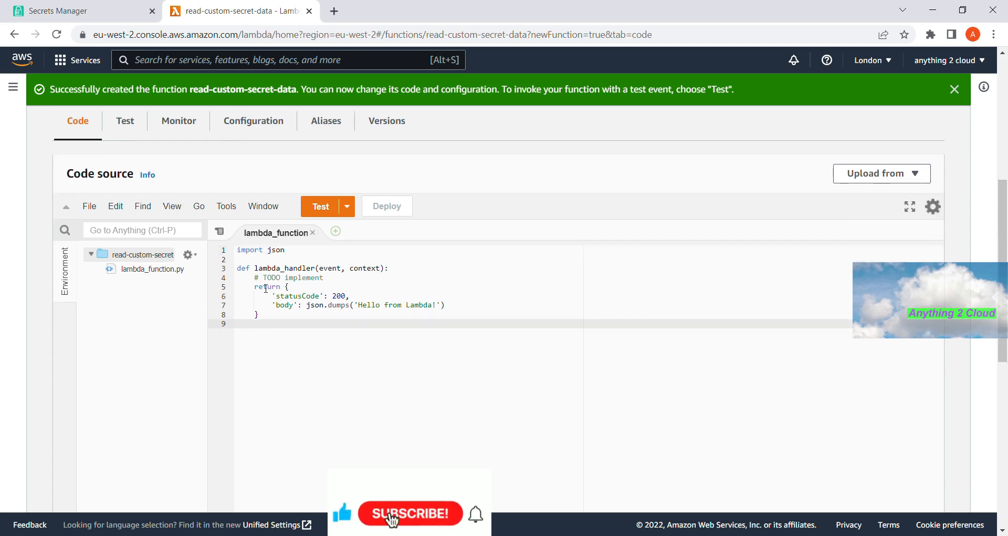
click(68, 10)
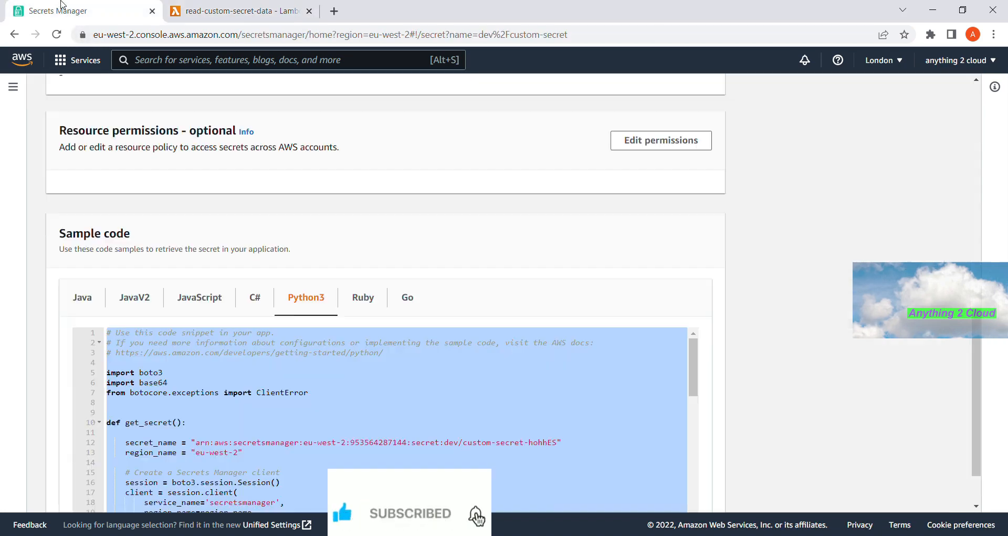
scroll(239, 323, up, 8)
scroll(239, 322, down, 6)
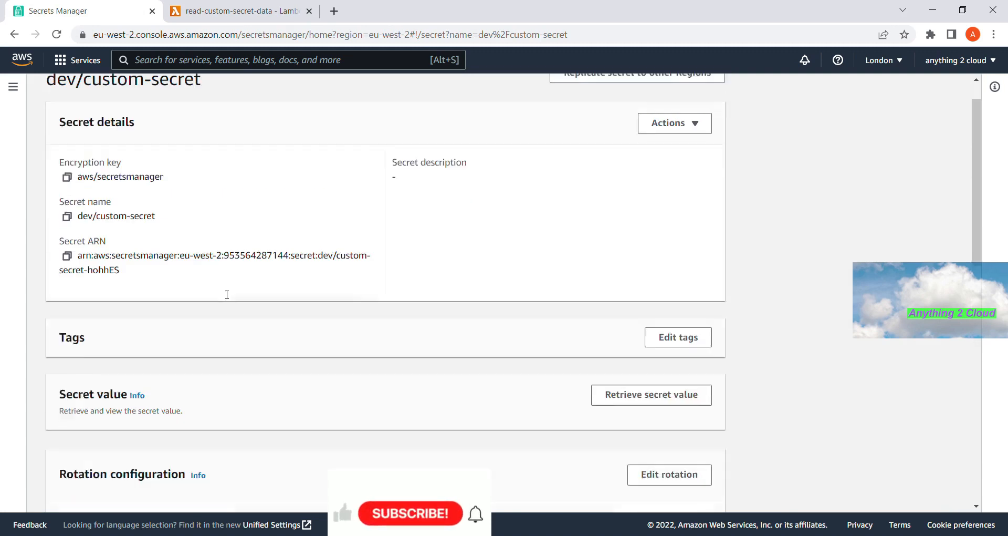
scroll(227, 294, down, 2)
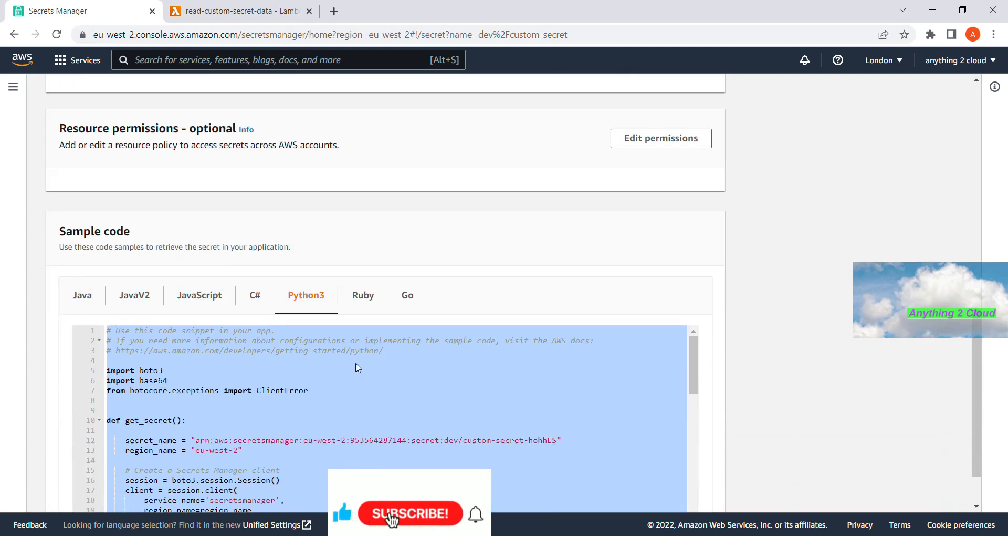
scroll(243, 391, down, 2)
scroll(307, 452, up, 3)
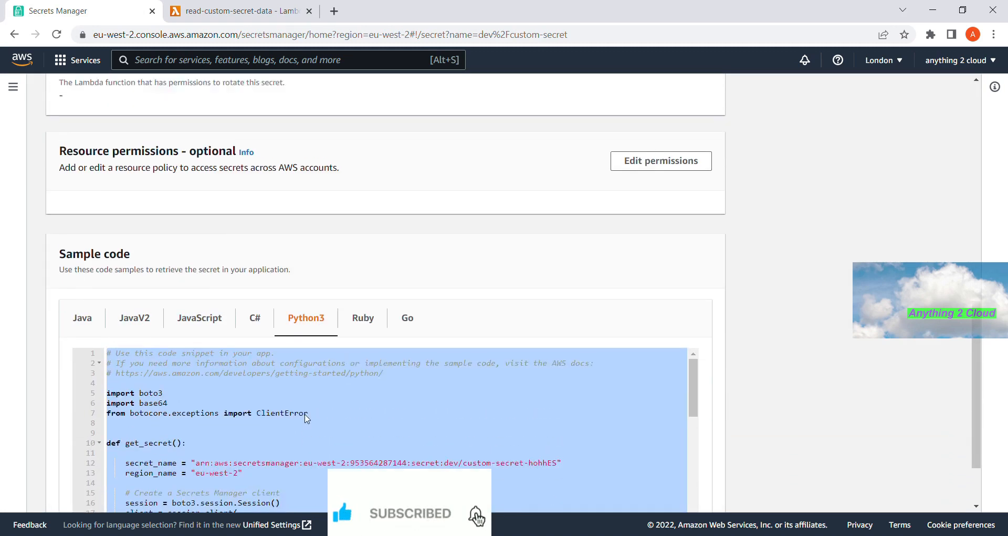
click(307, 453)
key(ctrl+a)
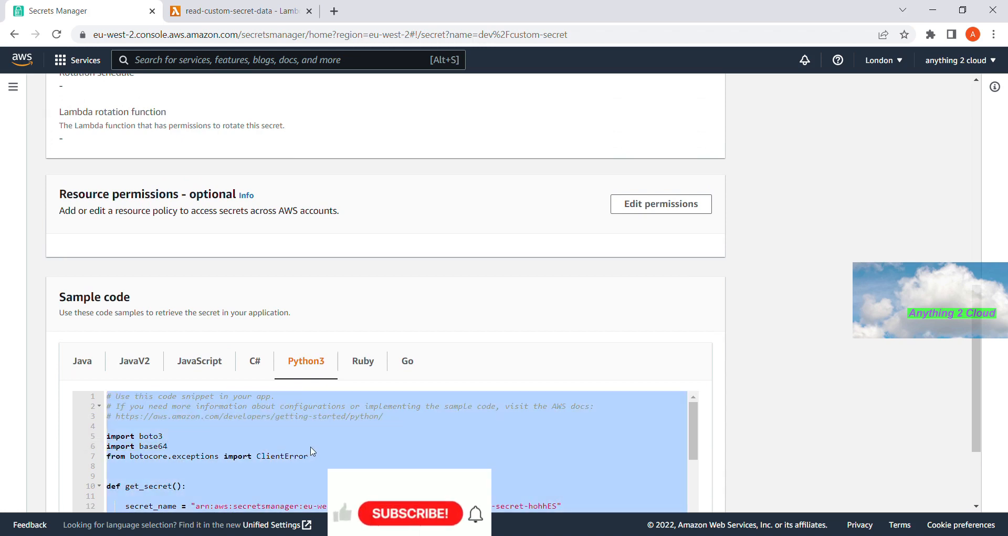
click(208, 5)
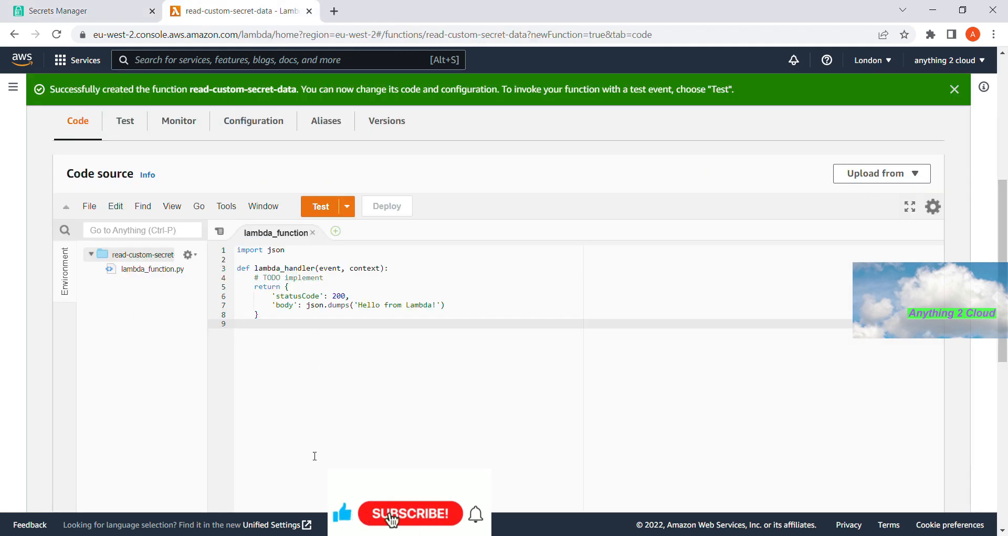
- Paste the Secrets Manager sample and replace get_secret(): with lambda_handler(event, context)
key(ctrl+v)
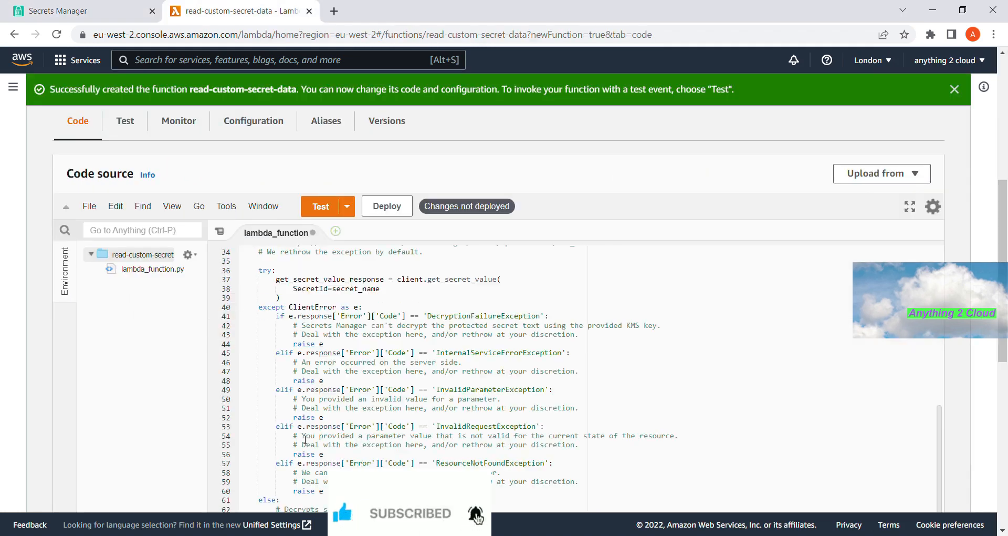
scroll(306, 439, up, 6)
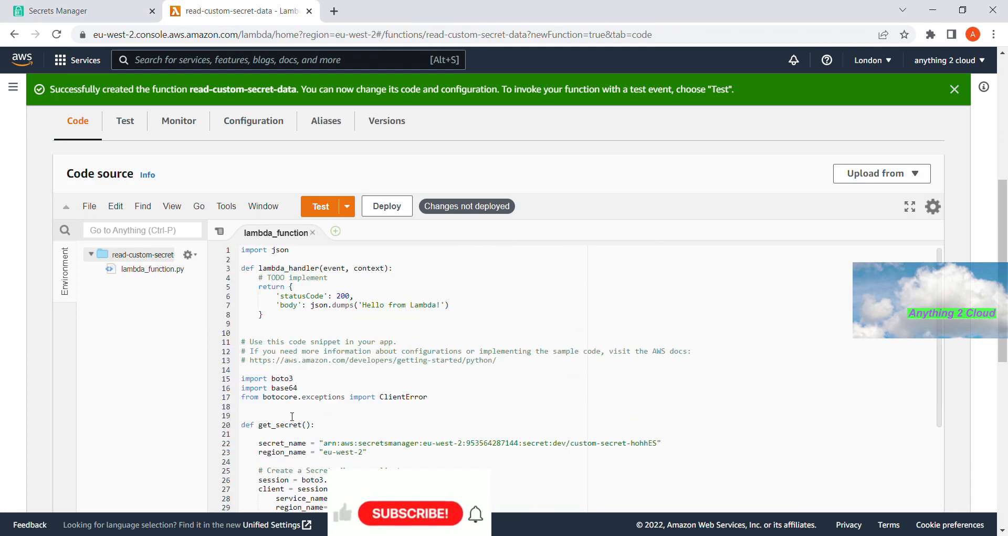
click(261, 270)
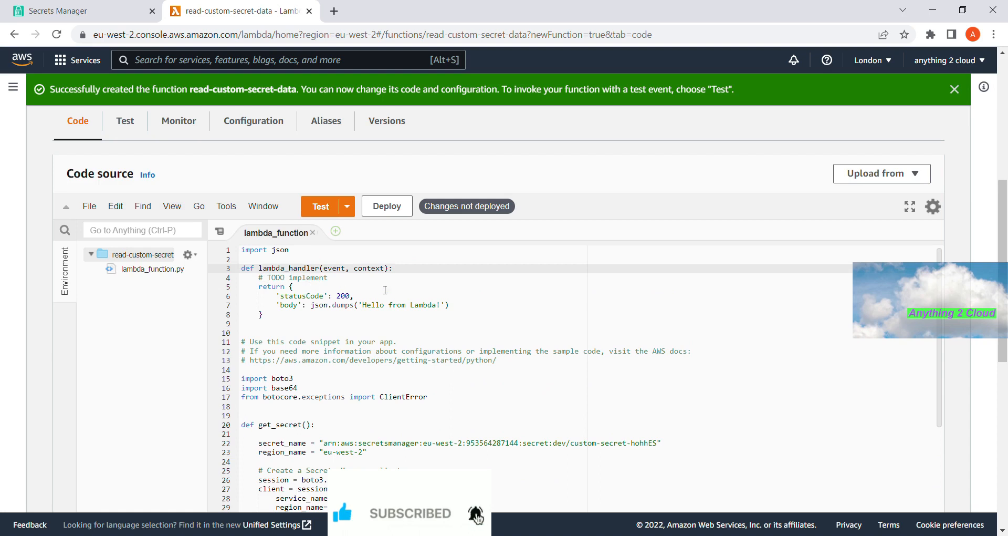
key(shift+End)
key(ctrl+c)
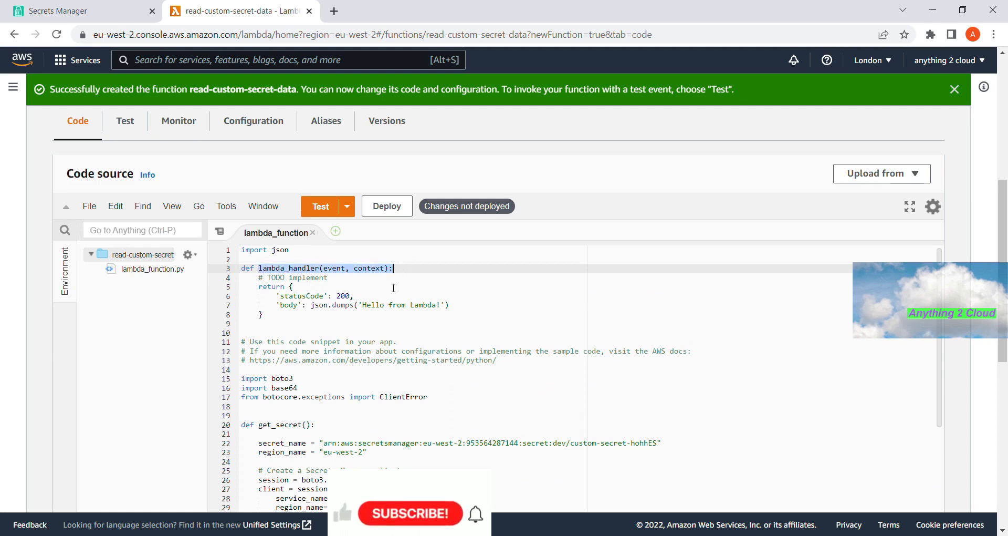
click(263, 427)
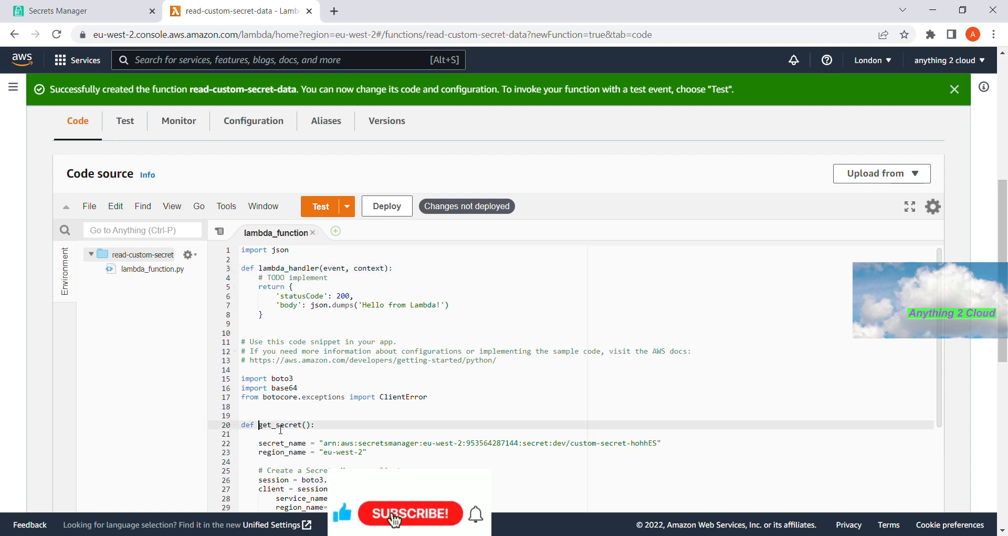
key(shift+End)
key(ctrl+v)
- Delete the original import json and starter handler lines at the top of the file
drag(243, 324, 215, 243)
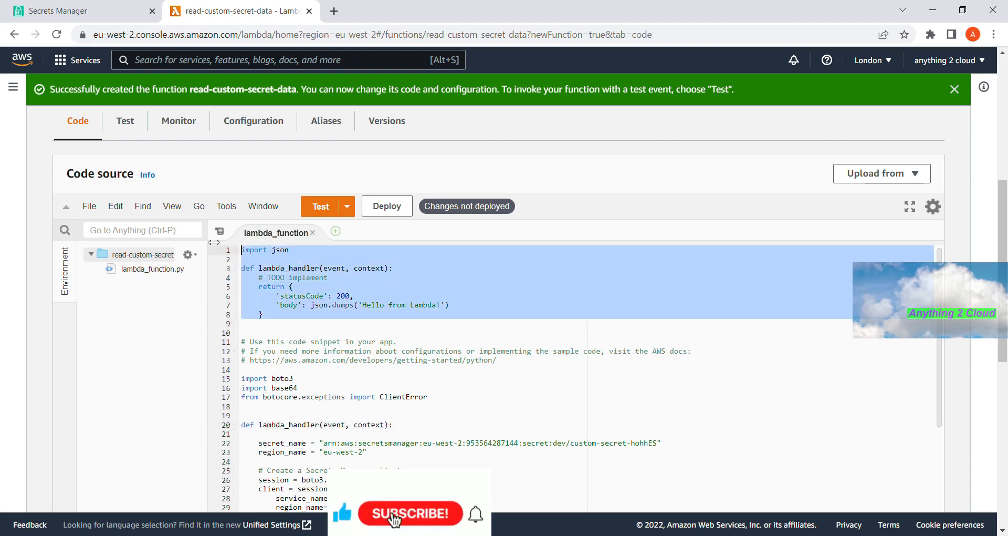
key(BackSpace)
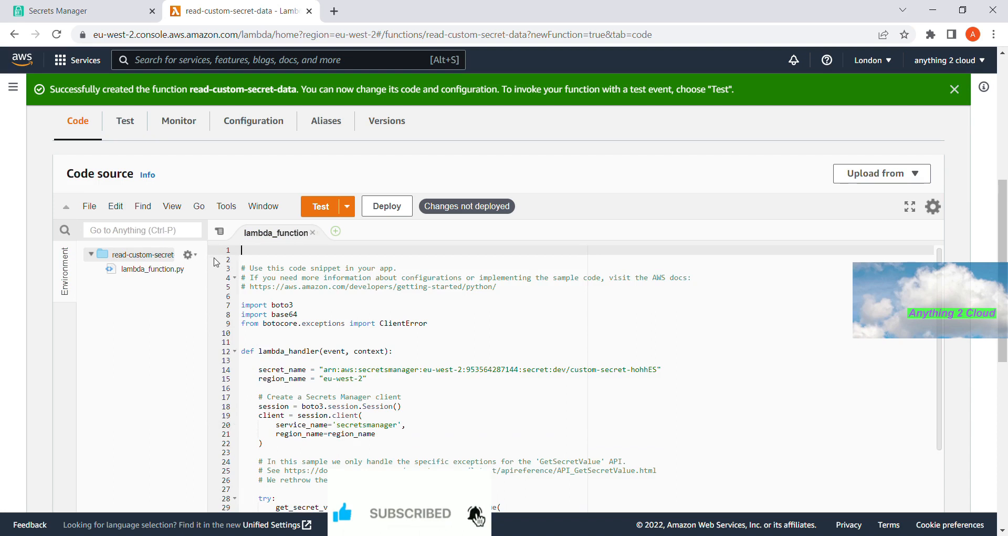
key(Delete)
key(Delete)
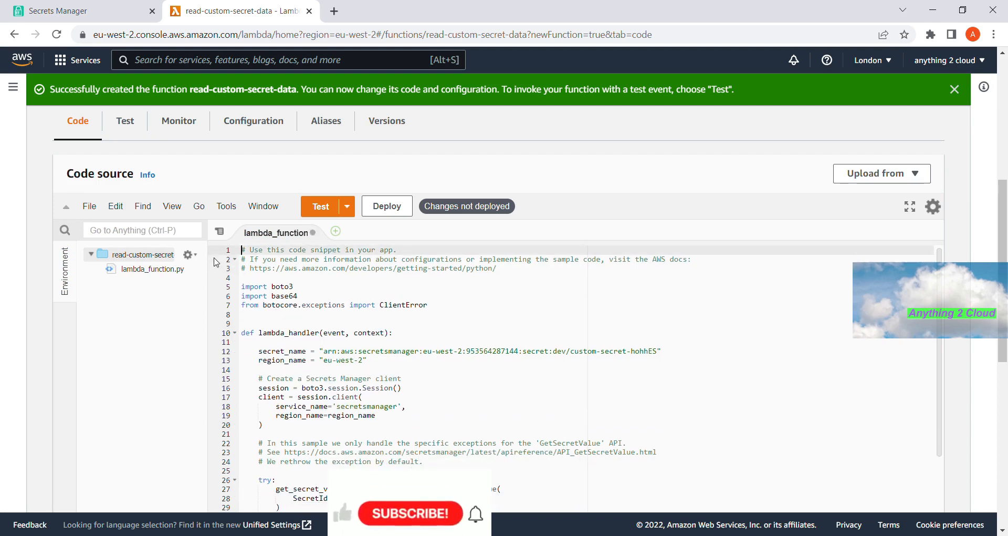
- Copy the get_secret_value call from the try block onto a new line after the client creation
scroll(215, 261, down, 3)
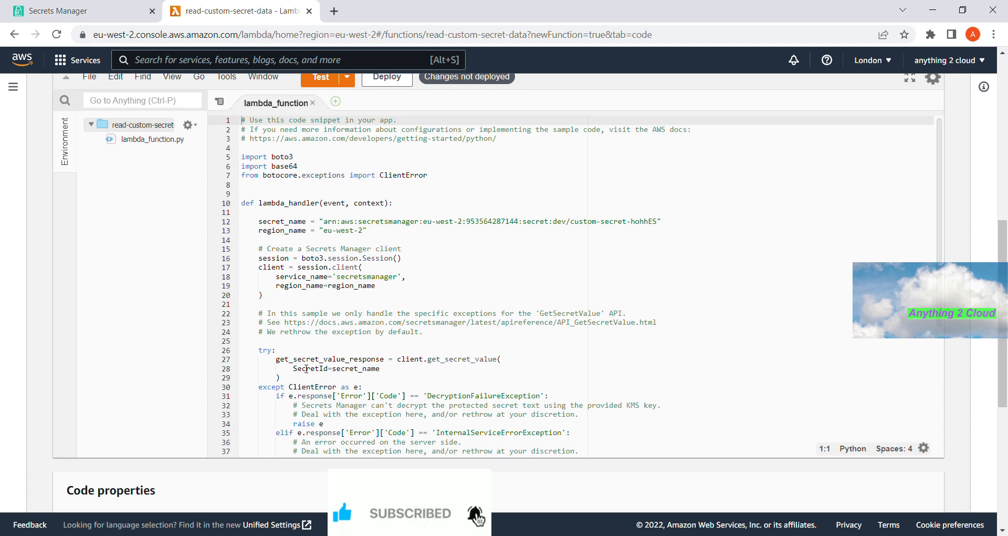
drag(277, 360, 367, 378)
key(ctrl+c)
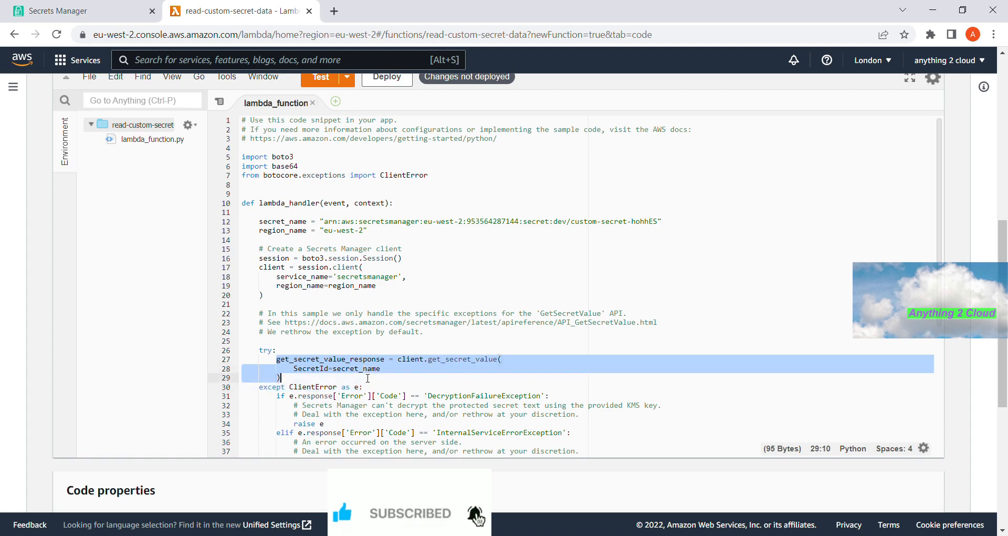
click(301, 299)
key(Return)
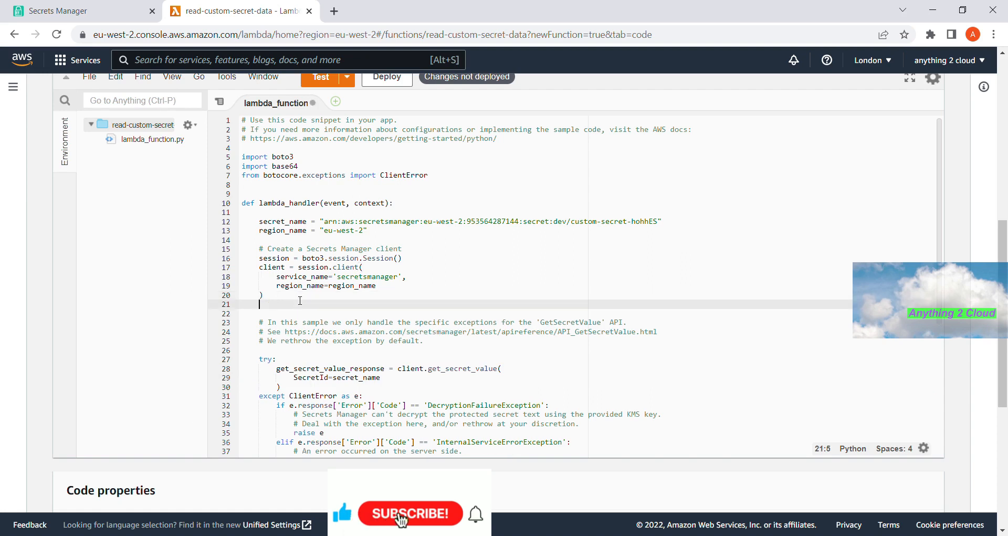
key(ctrl+v)
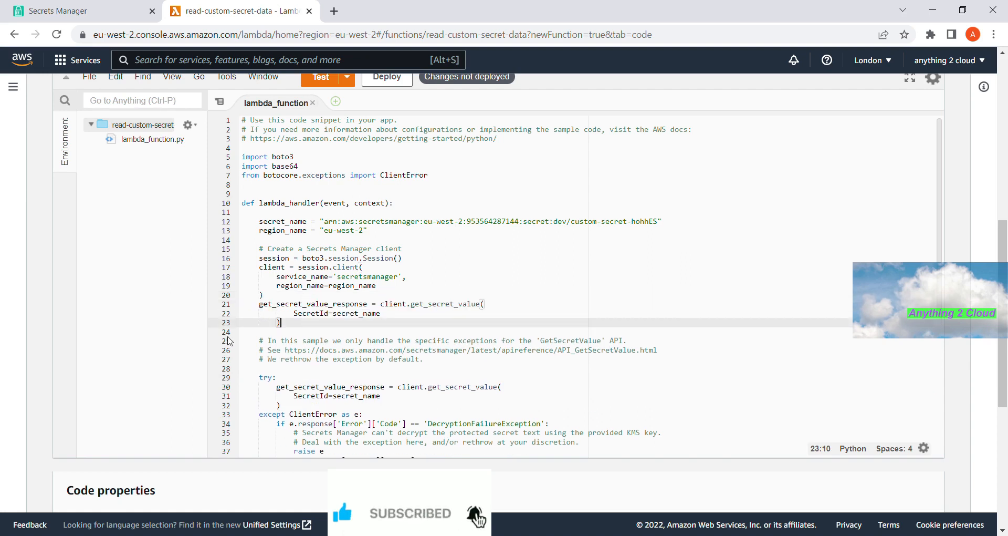
- Delete the try/except error-handling and decoding code through the end of the file
drag(251, 340, 553, 456)
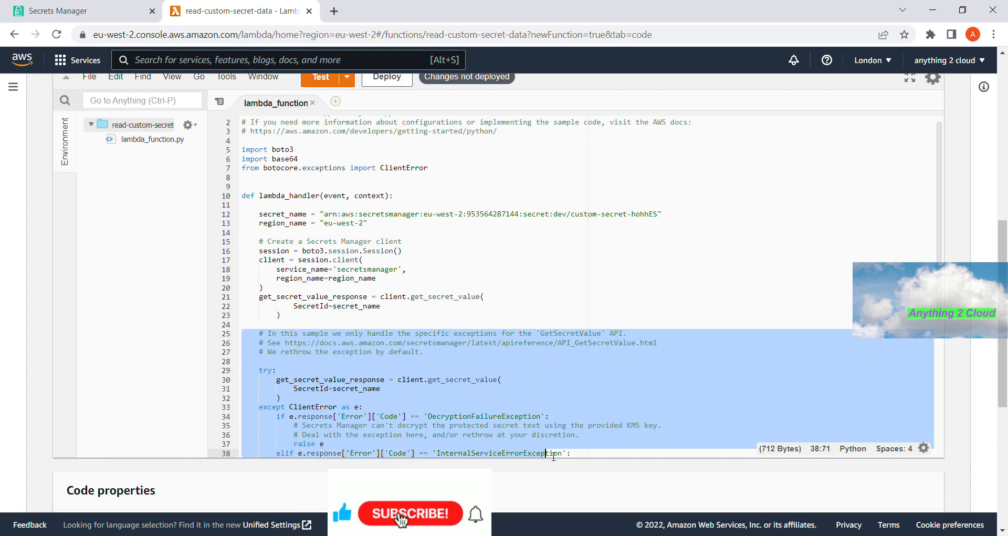
scroll(554, 452, down, 5)
shift+click(430, 441)
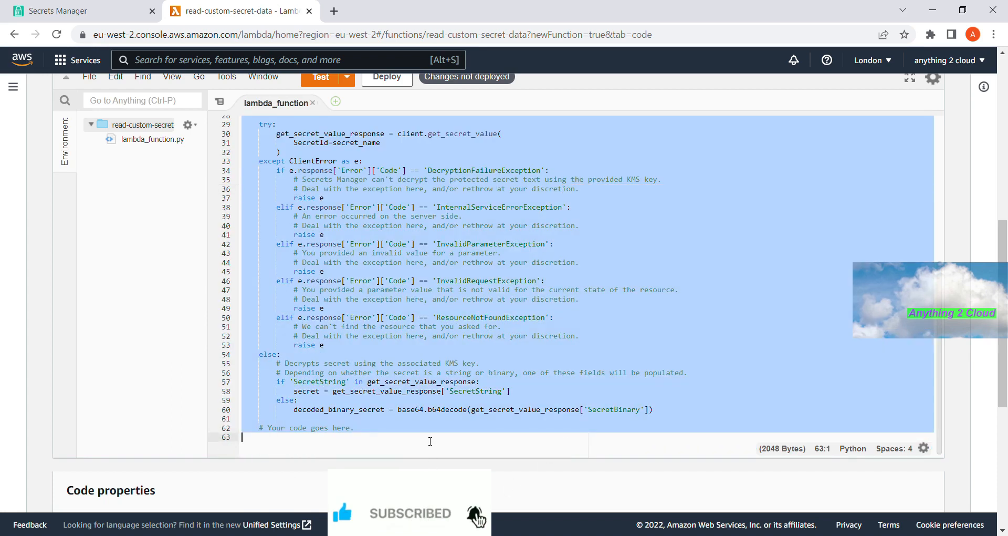
key(Delete)
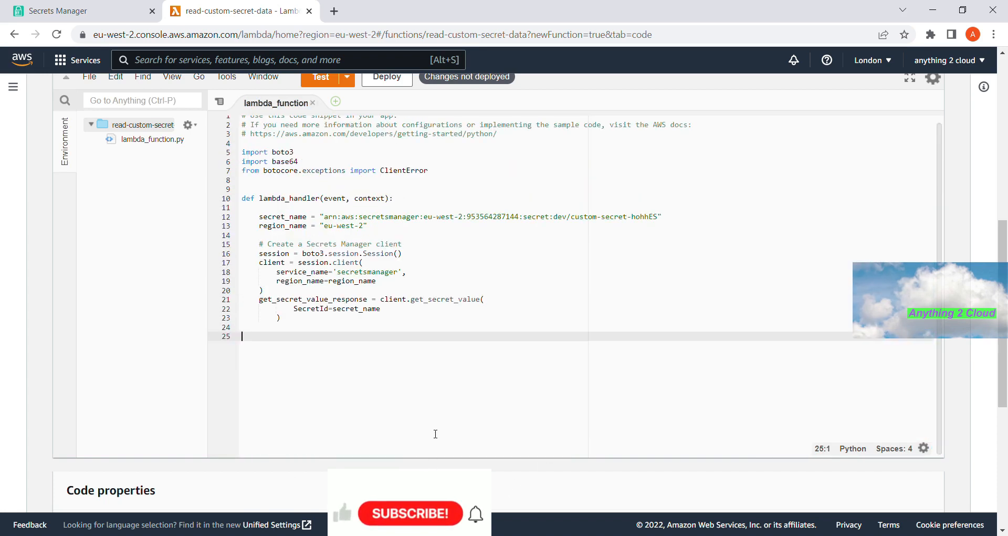
- Add print(get_secret_value_response) on line 24 at the handler's indentation level
double_click(318, 300)
key(ctrl+c)
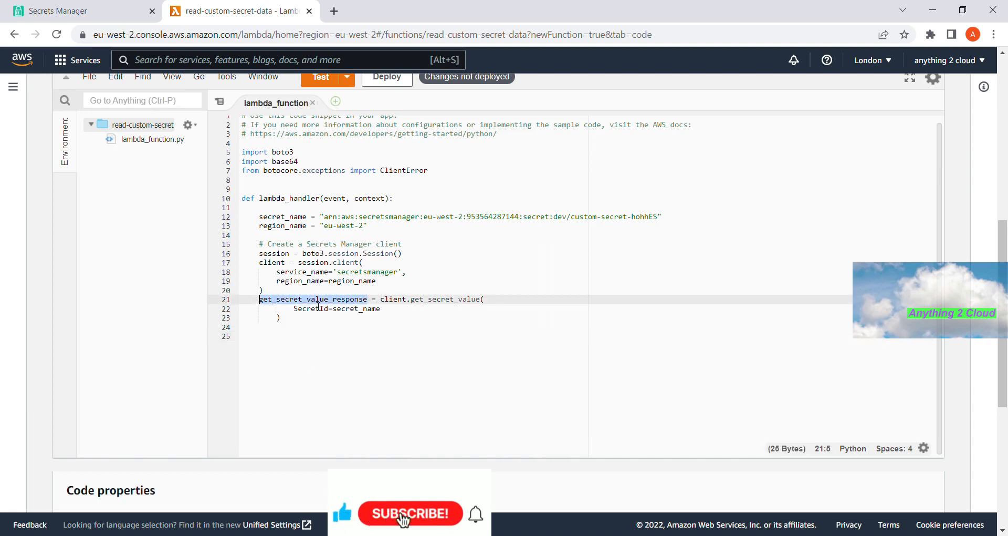
click(322, 329)
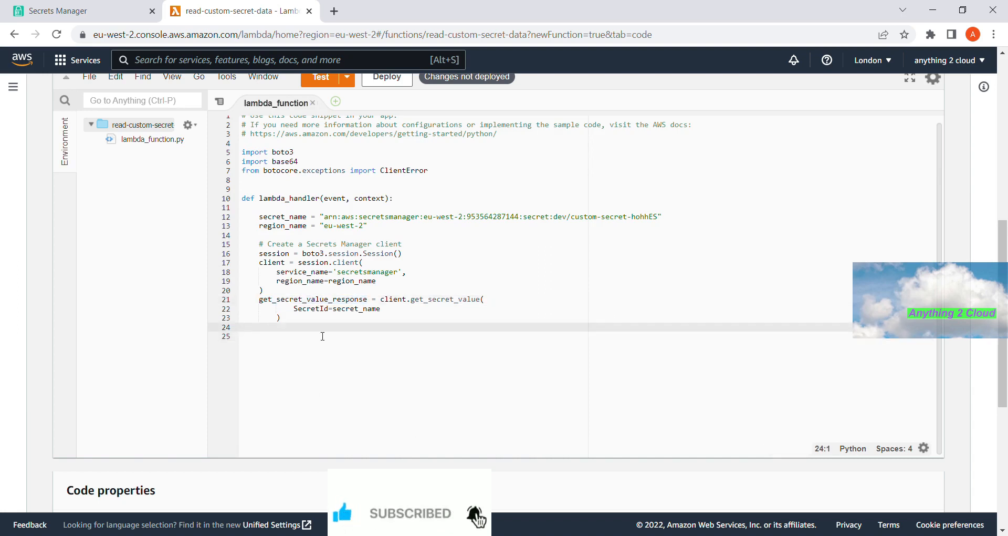
key(Tab)
key(Tab)
text(print()
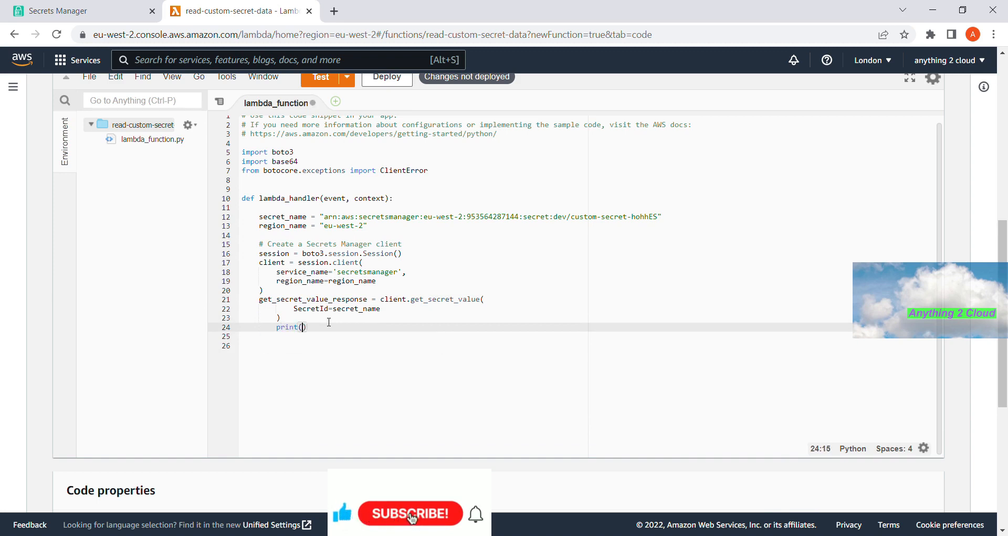
key(ctrl+v)
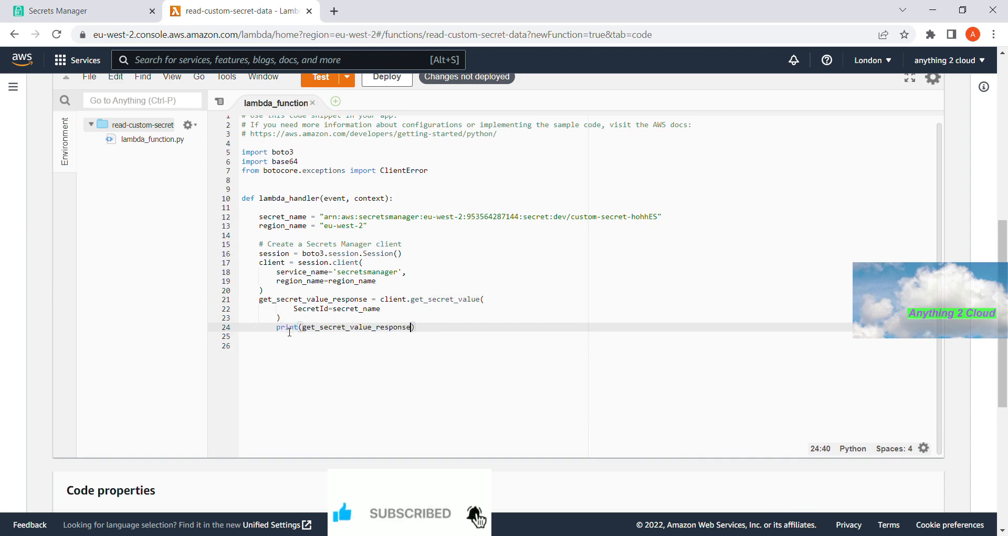
click(277, 327)
key(BackSpace)
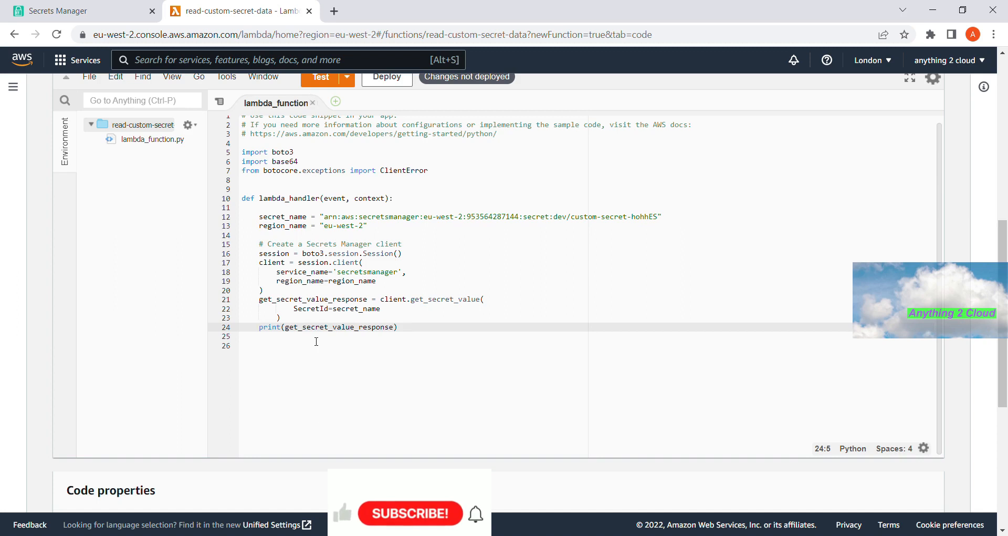
- Review the handler's secret_name, eu-west-2 region, secretsmanager client and get_secret_value call with SecretId
scroll(332, 231, up, 1)
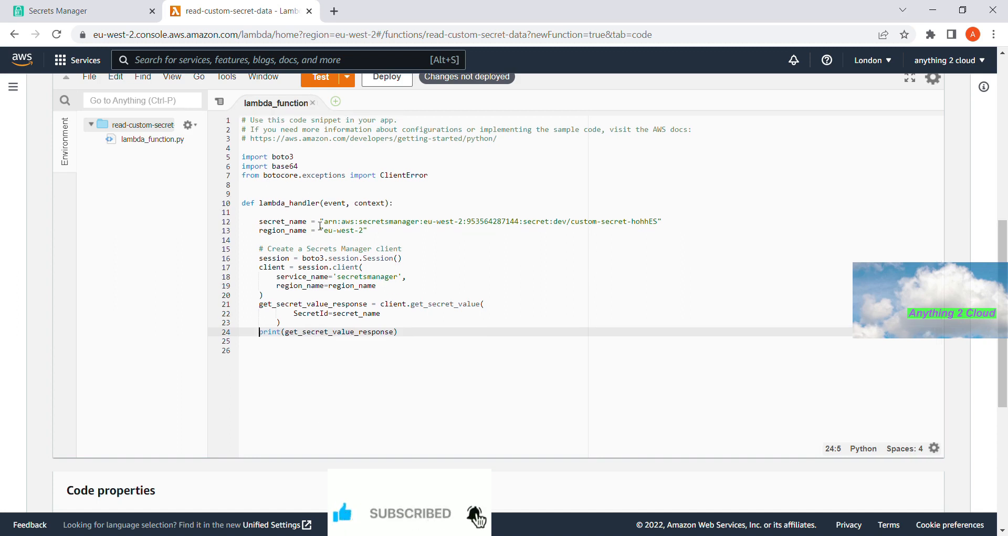
double_click(308, 204)
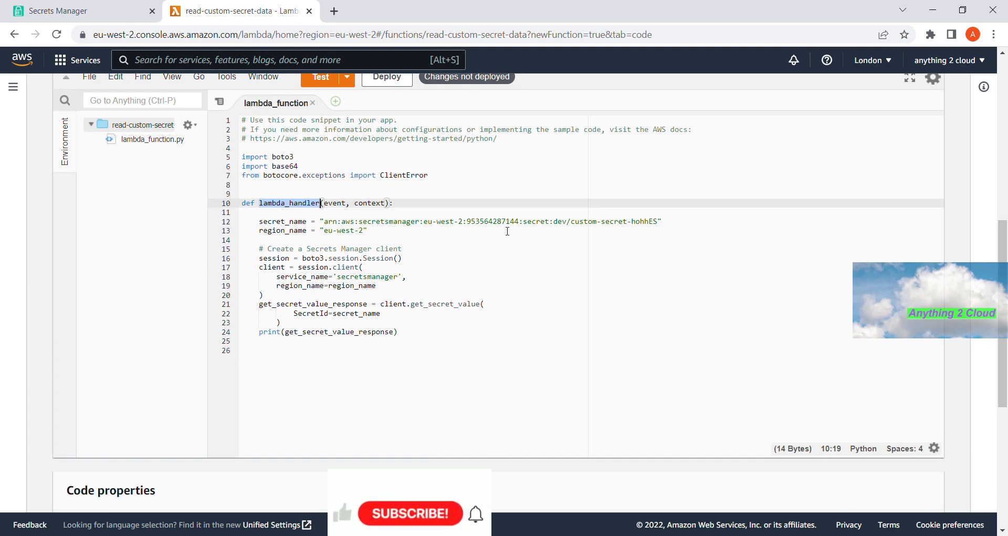
double_click(290, 222)
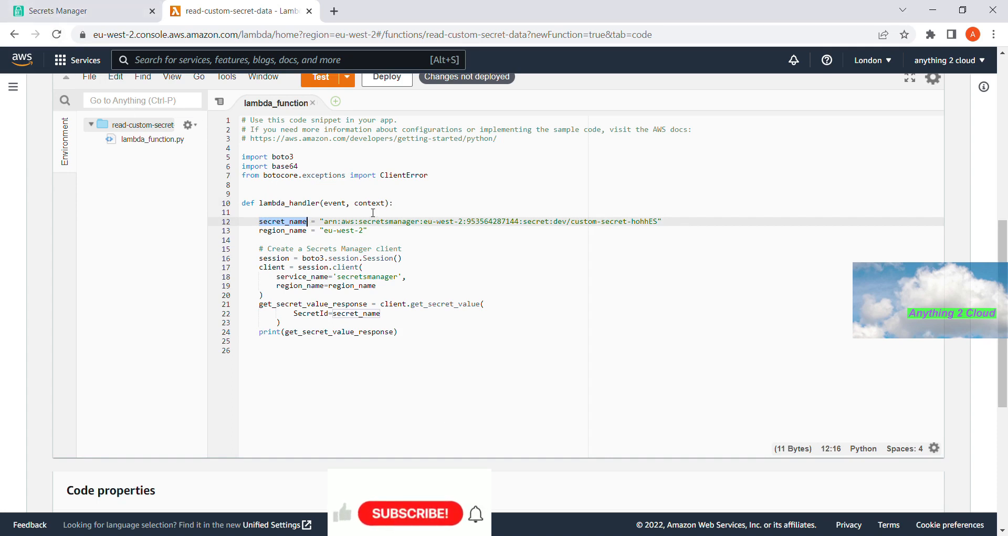
click(277, 231)
double_click(351, 231)
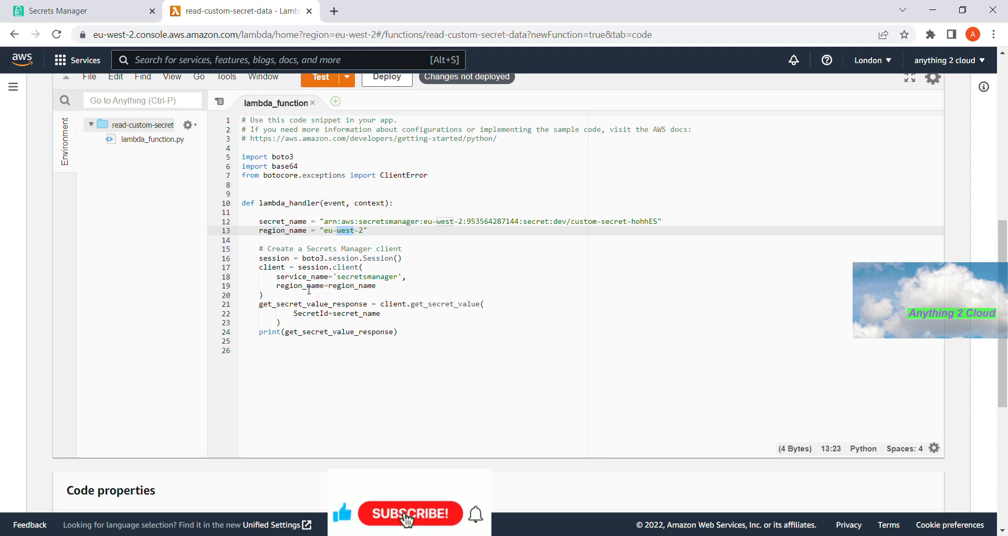
click(380, 277)
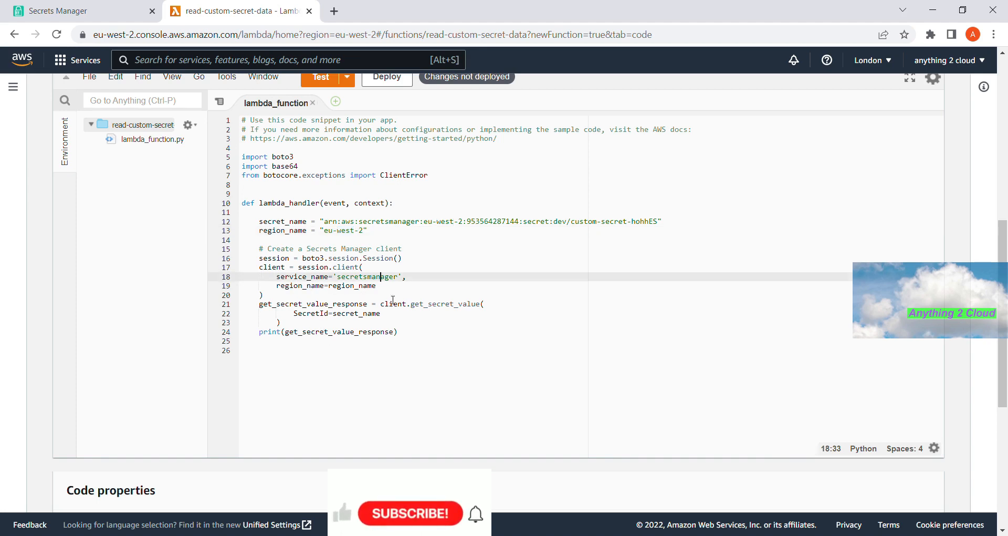
double_click(441, 305)
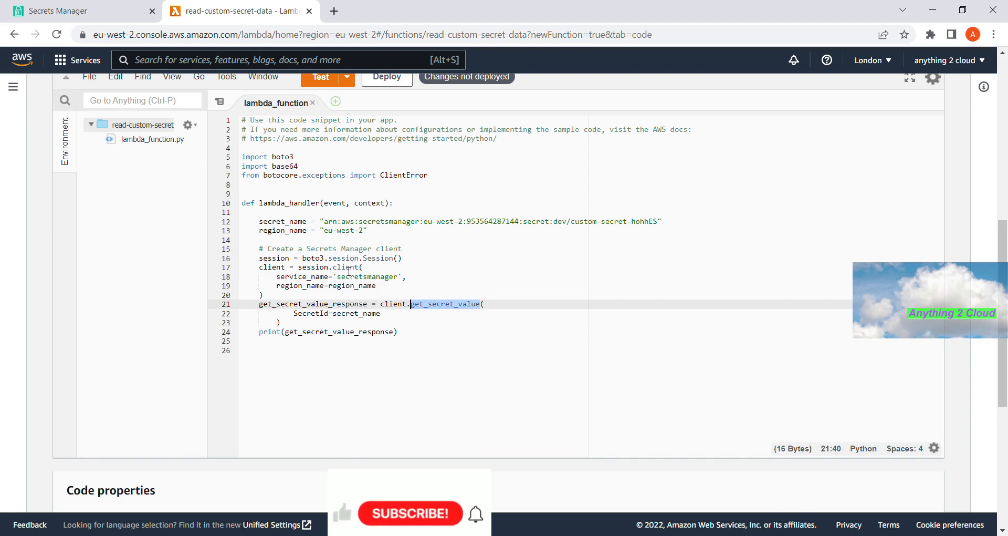
click(350, 313)
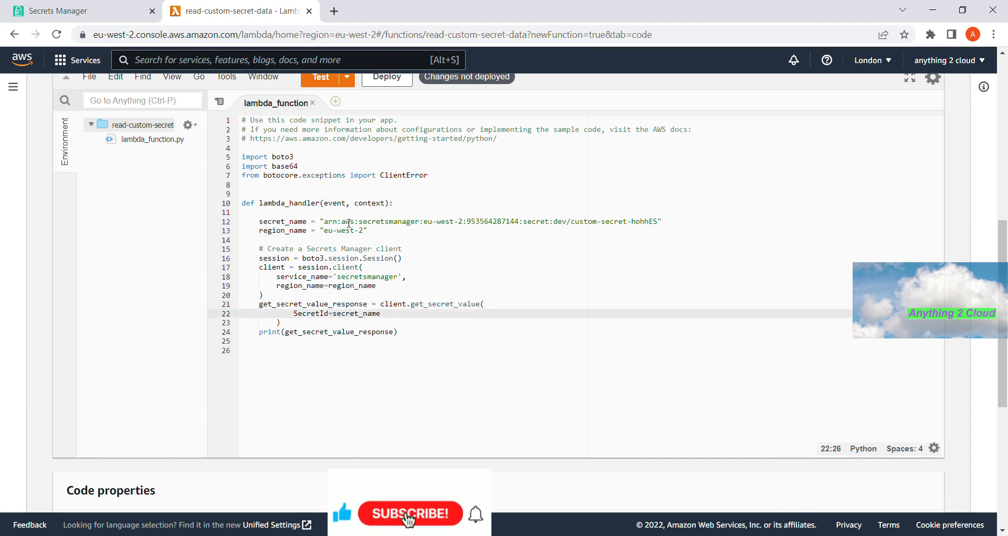
double_click(310, 304)
double_click(323, 331)
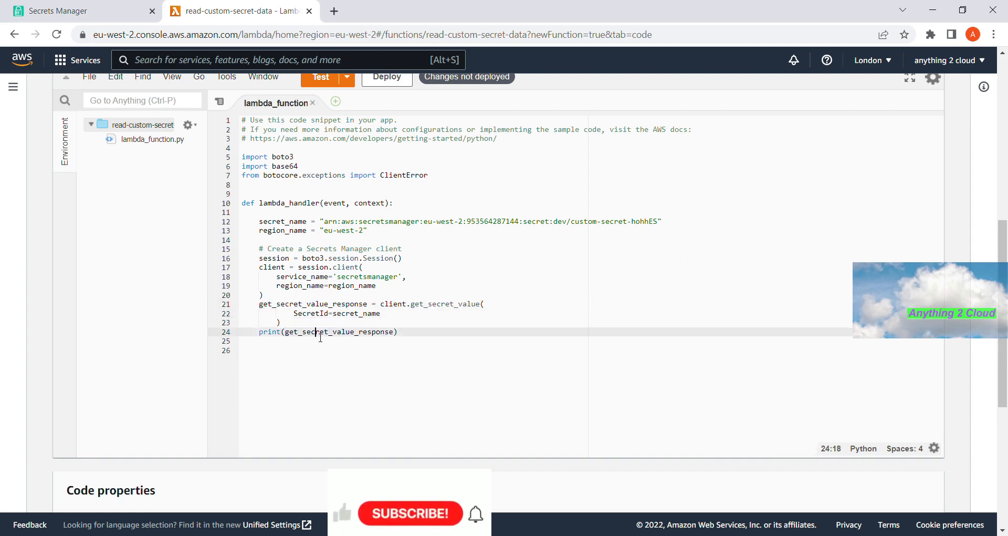
scroll(391, 344, up, 1)
- Deploy the code and save a new test event named custom-secret
click(387, 142)
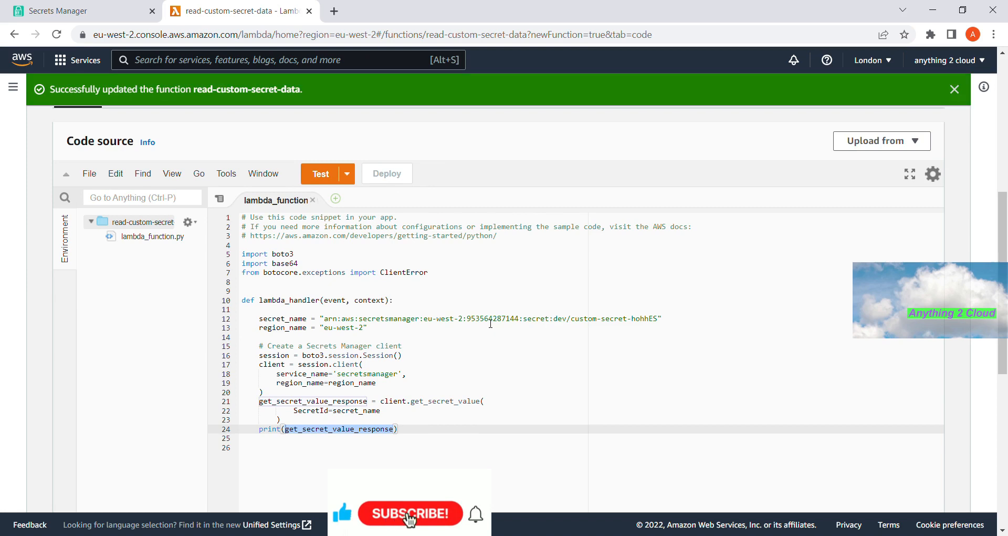
click(322, 179)
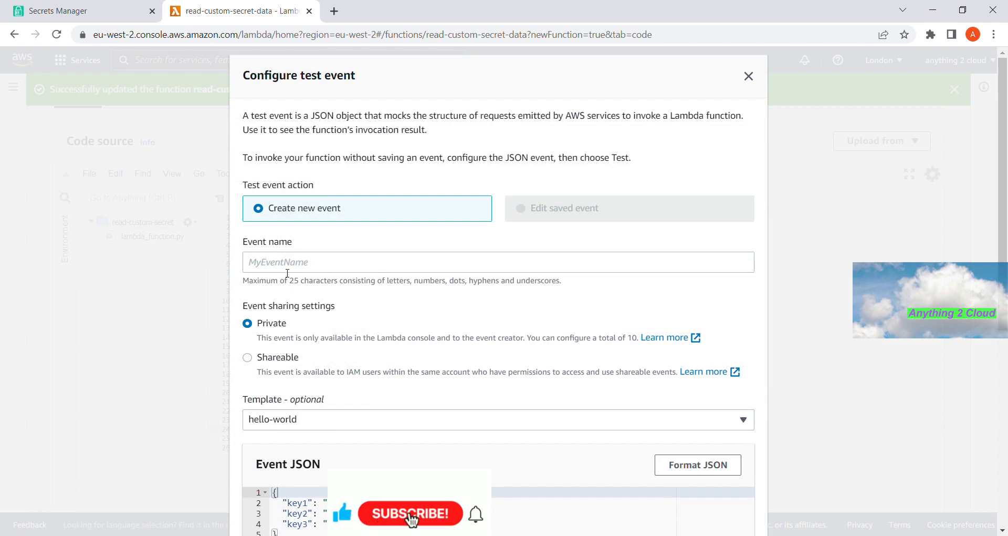
click(288, 265)
text(custom-secret)
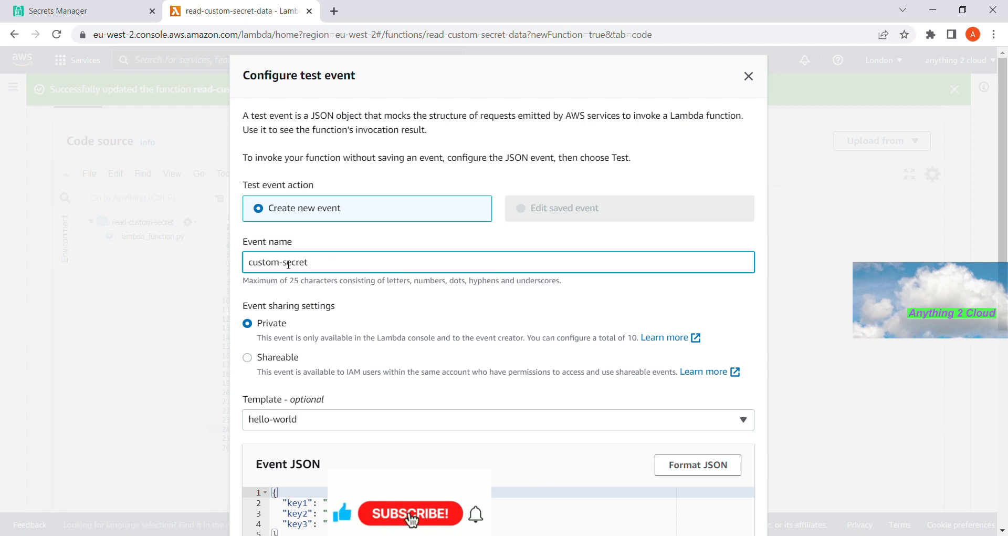
click(282, 358)
scroll(417, 379, down, 6)
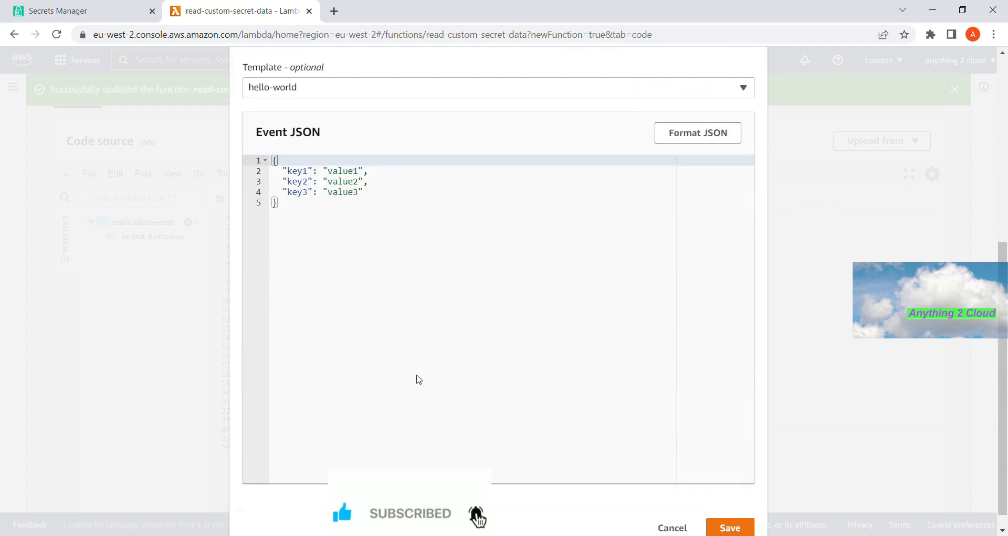
click(744, 510)
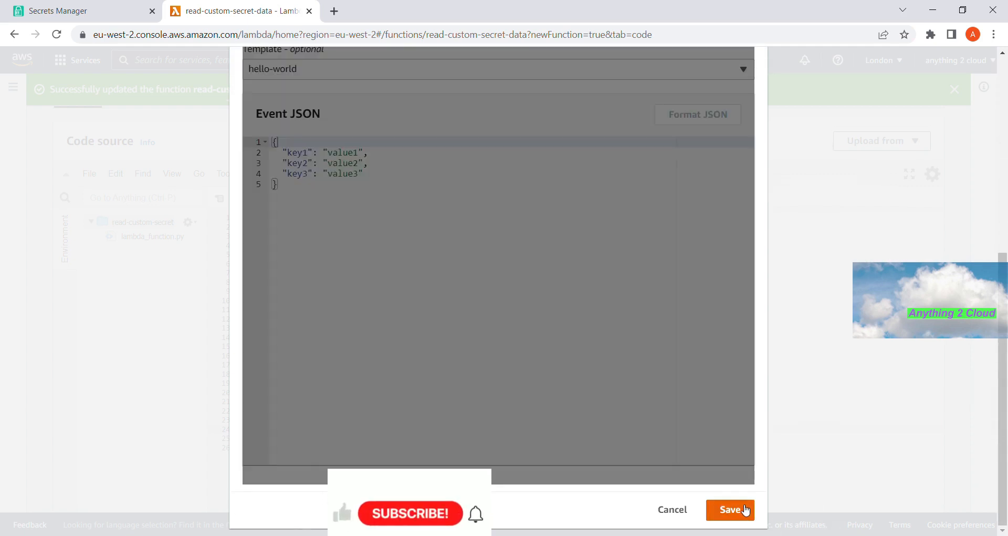
- Show the function's Configuration > Permissions page with its execution role
scroll(647, 440, up, 2)
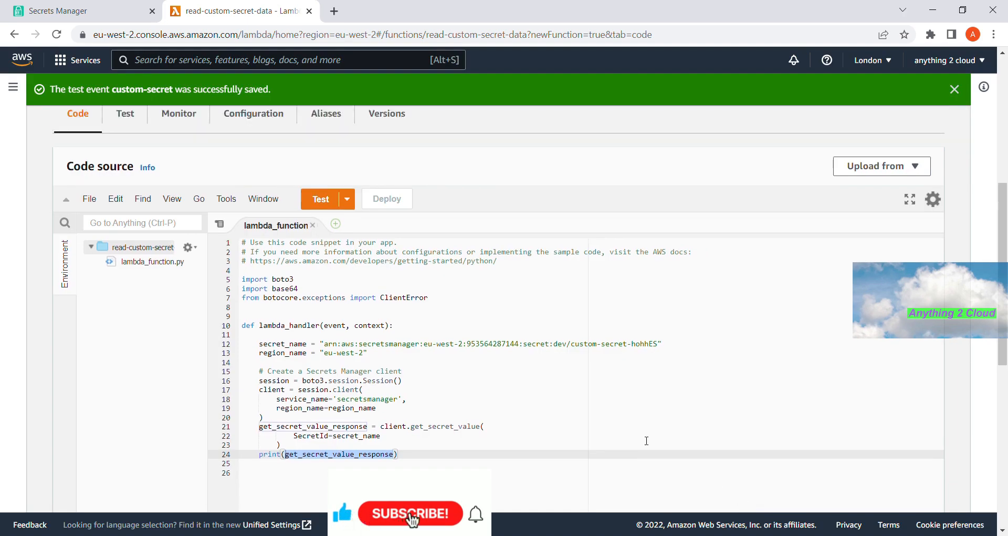
scroll(646, 441, down, 1)
scroll(652, 461, up, 5)
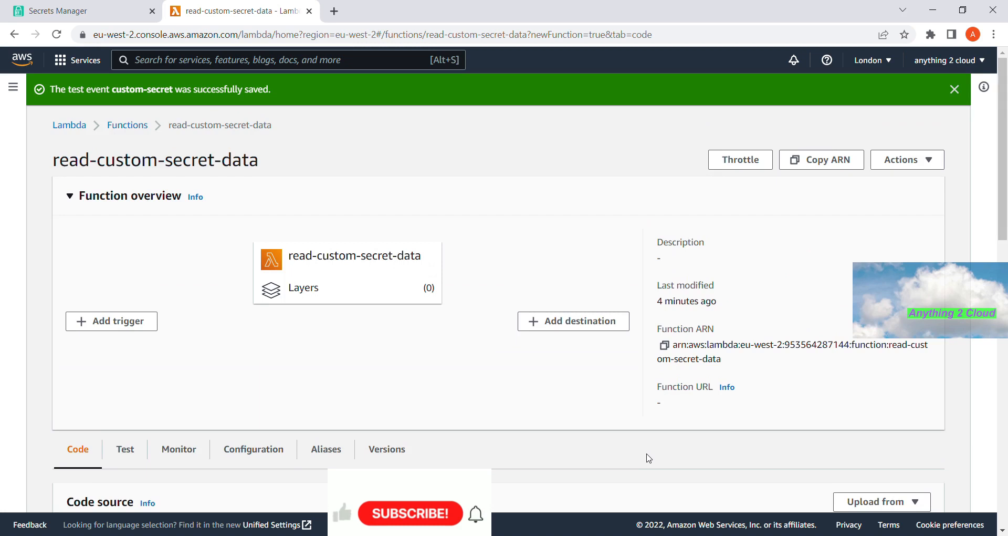
scroll(649, 458, down, 2)
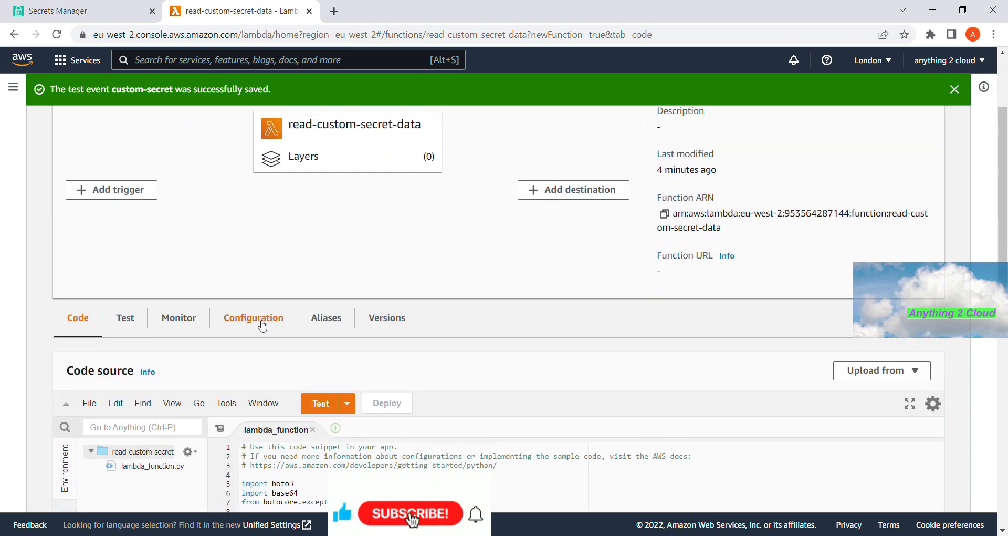
click(263, 326)
scroll(549, 294, down, 2)
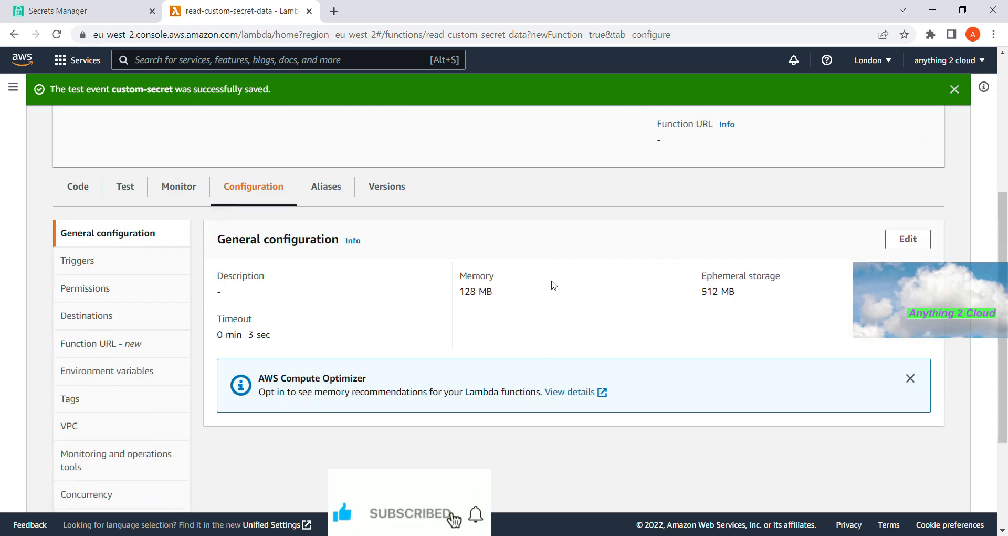
click(92, 293)
scroll(367, 347, down, 1)
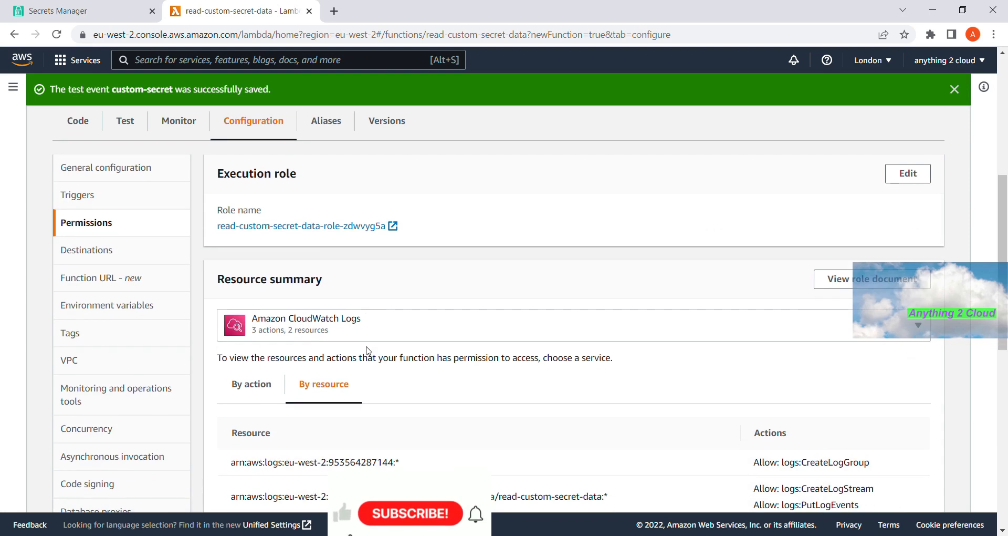
- Open the read-custom-secret-data-role-zdwvyg5a execution role in IAM and choose Attach policies
click(288, 226)
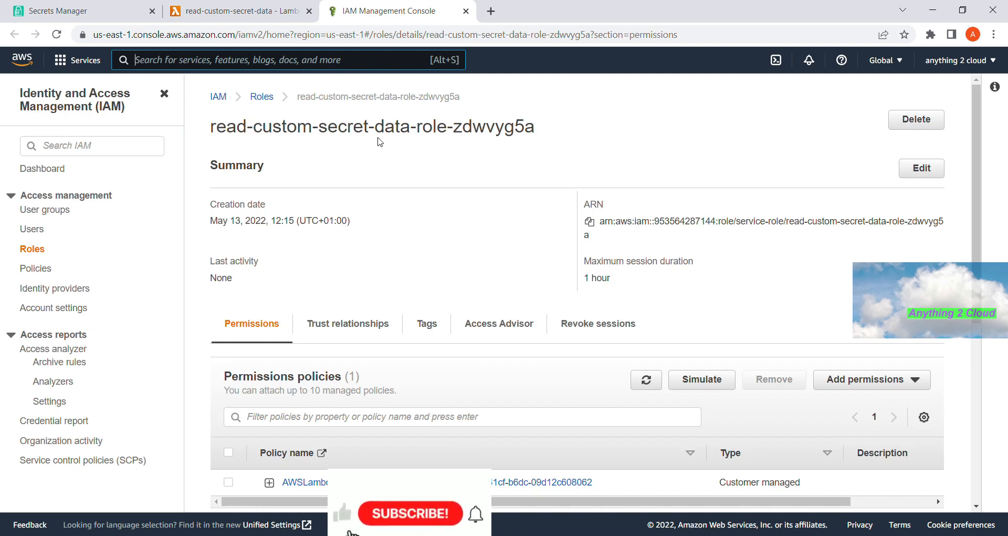
scroll(449, 210, down, 1)
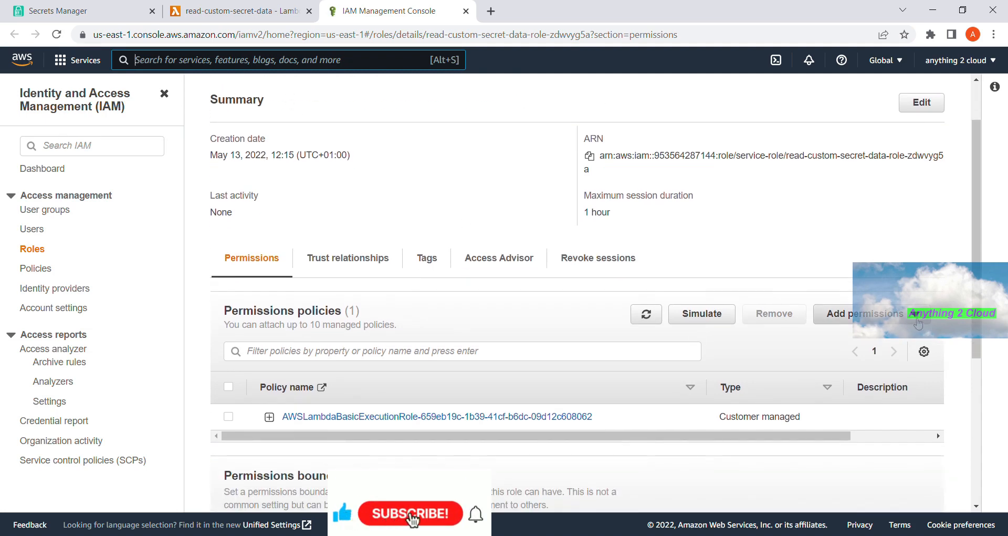
click(918, 323)
click(891, 342)
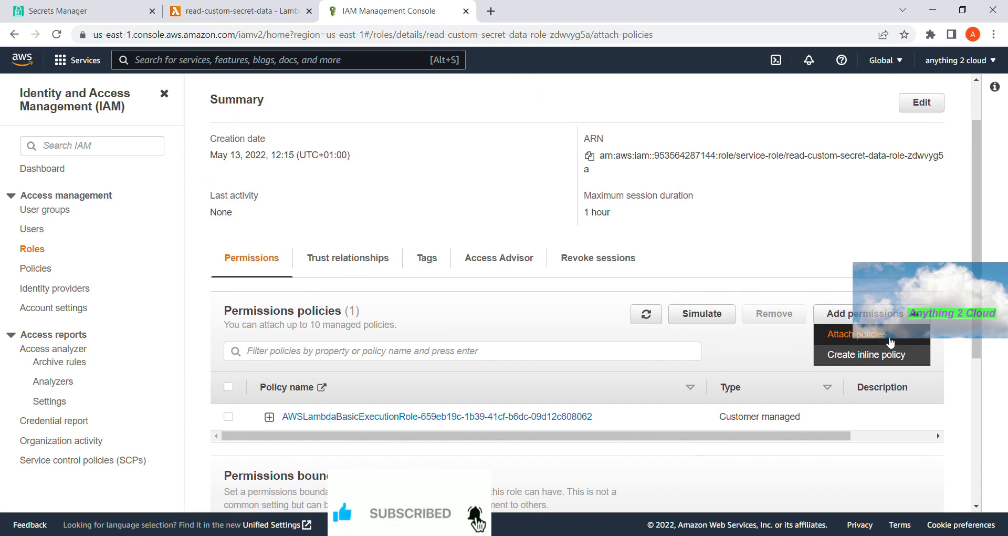
- Filter policies for 'secret' and attach SecretsManagerReadWrite to the role
click(318, 254)
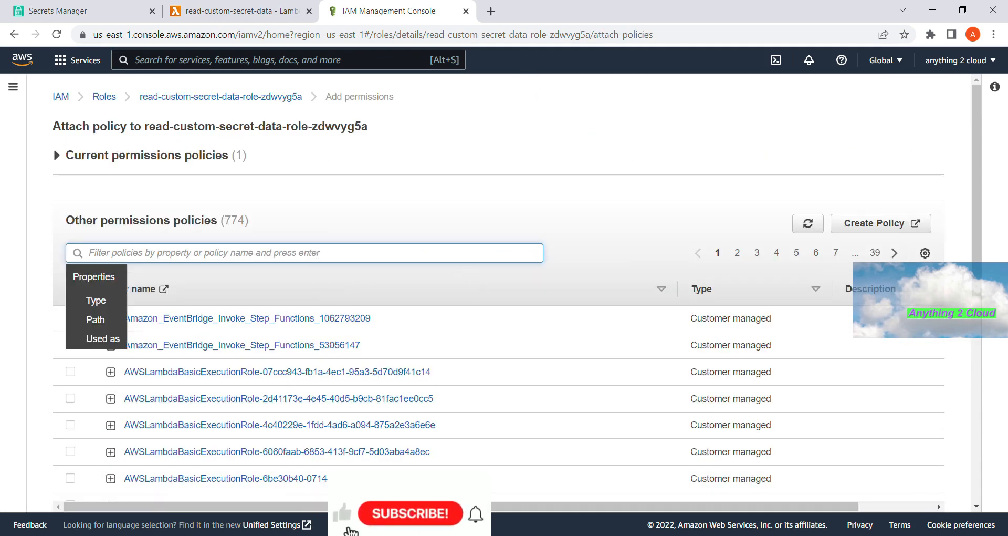
text(secret)
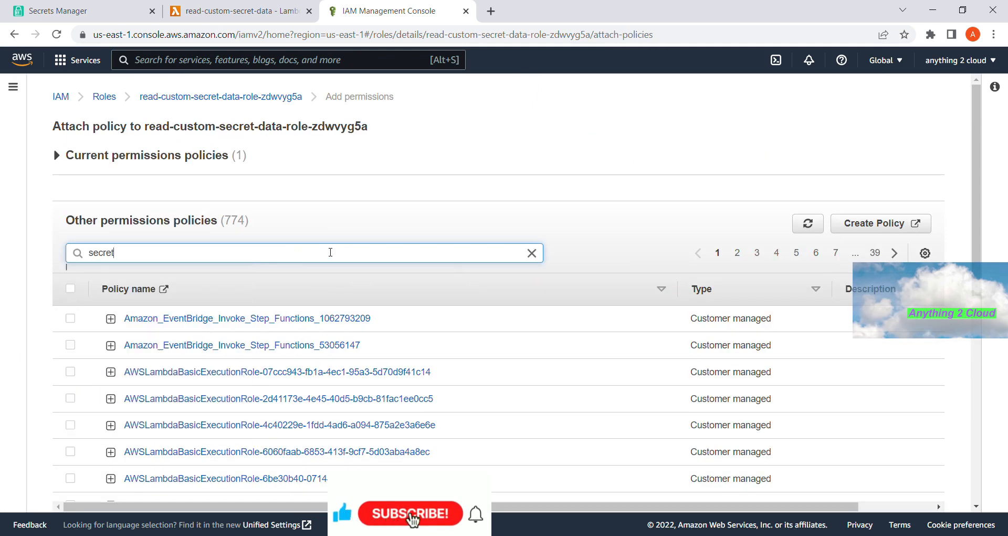
key(Return)
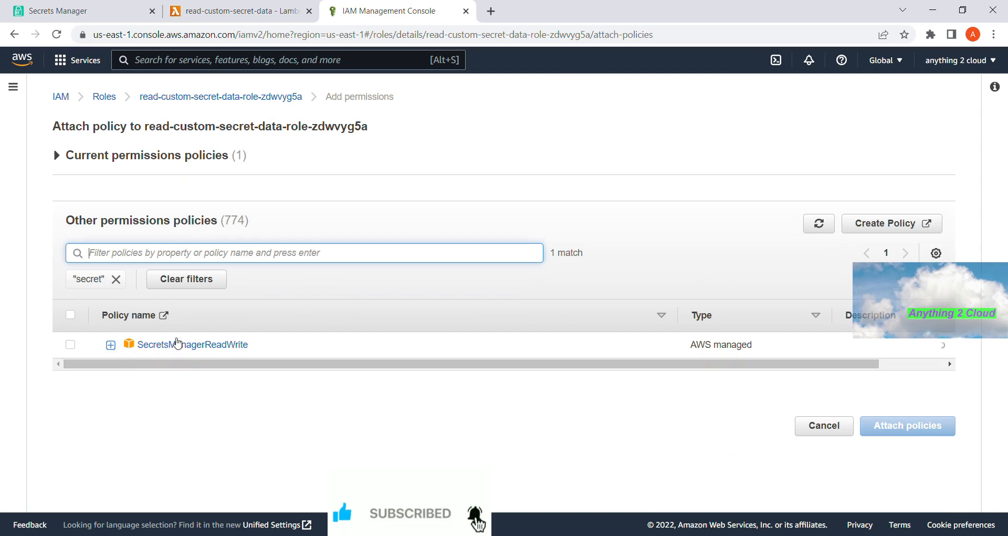
click(71, 345)
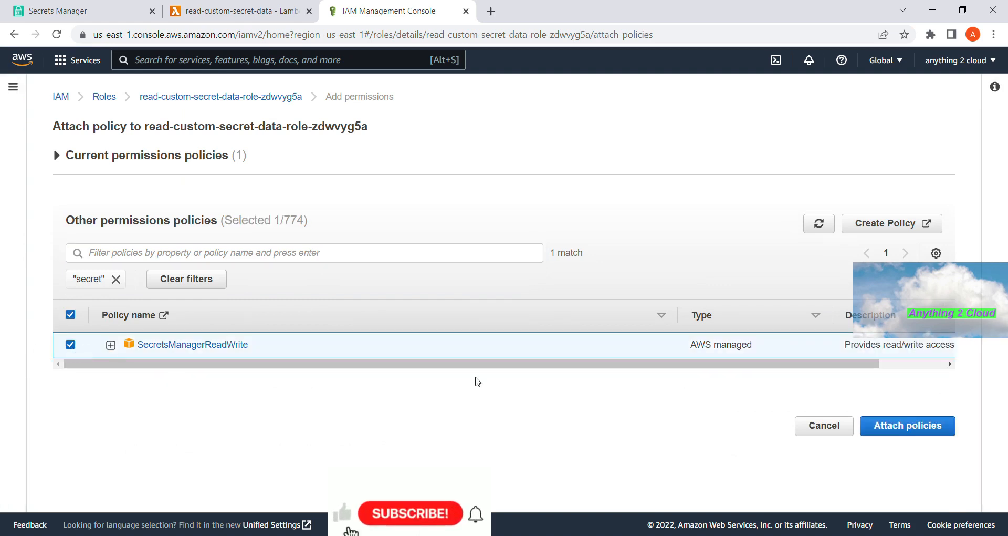
click(908, 425)
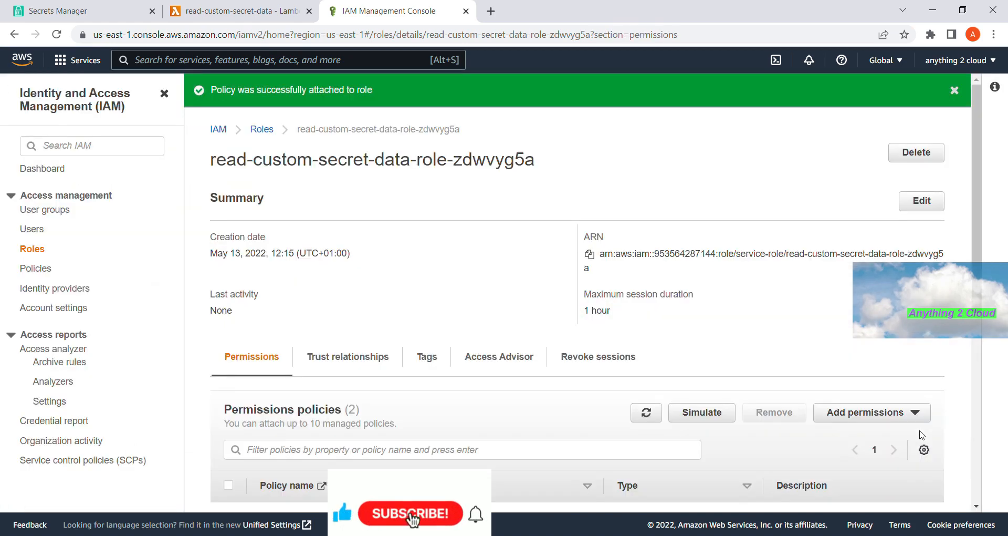
scroll(522, 294, down, 3)
scroll(524, 295, up, 3)
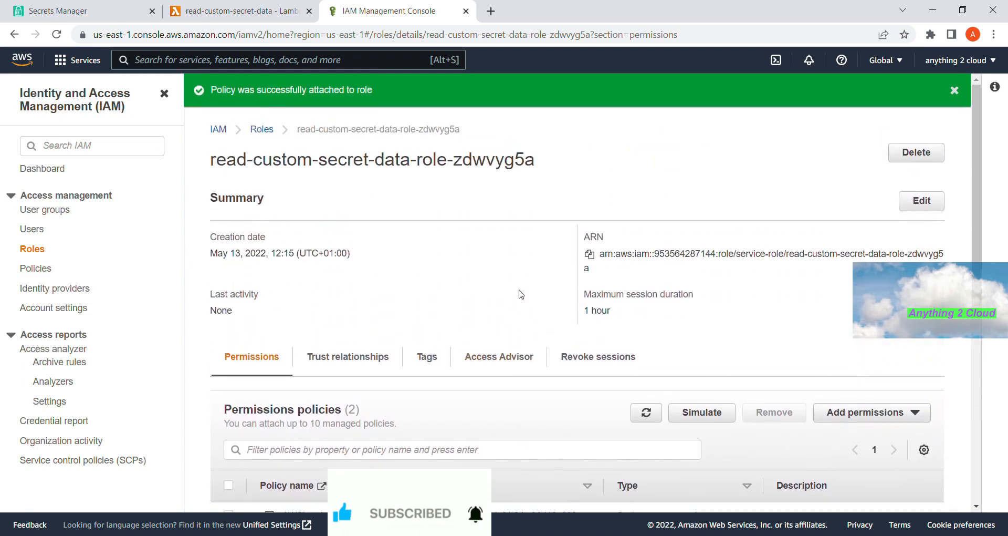
click(233, 12)
- Run the function with the custom-secret test event
scroll(443, 279, up, 5)
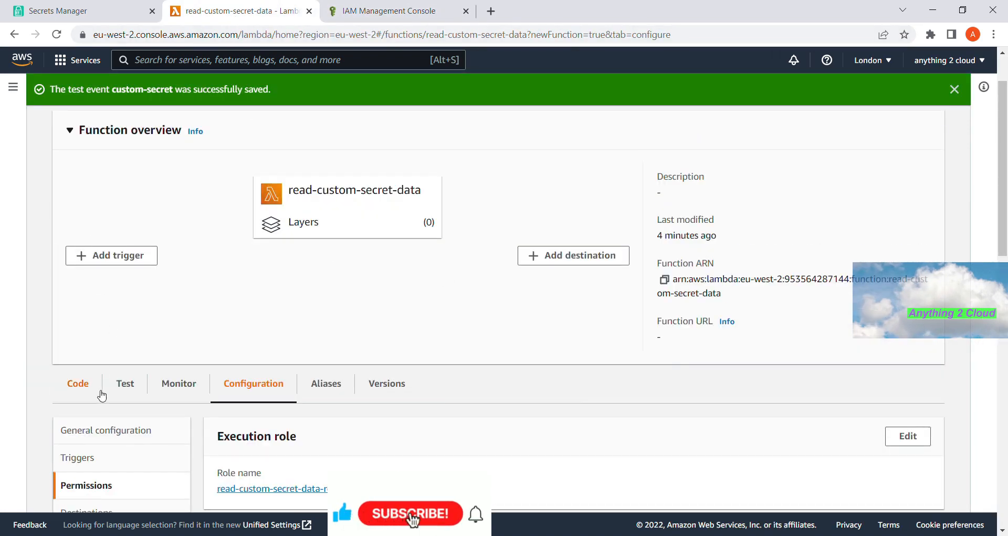
click(84, 385)
scroll(387, 371, down, 4)
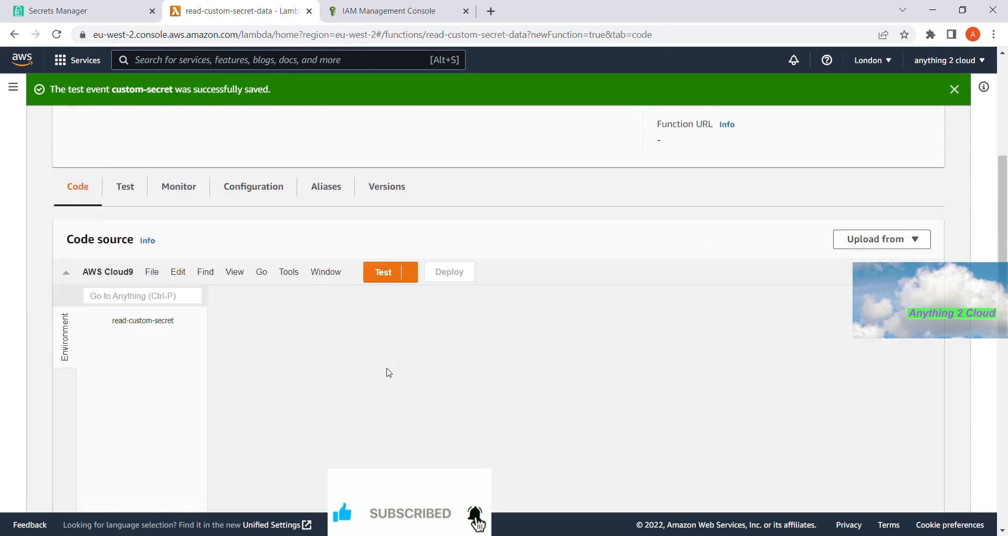
click(326, 276)
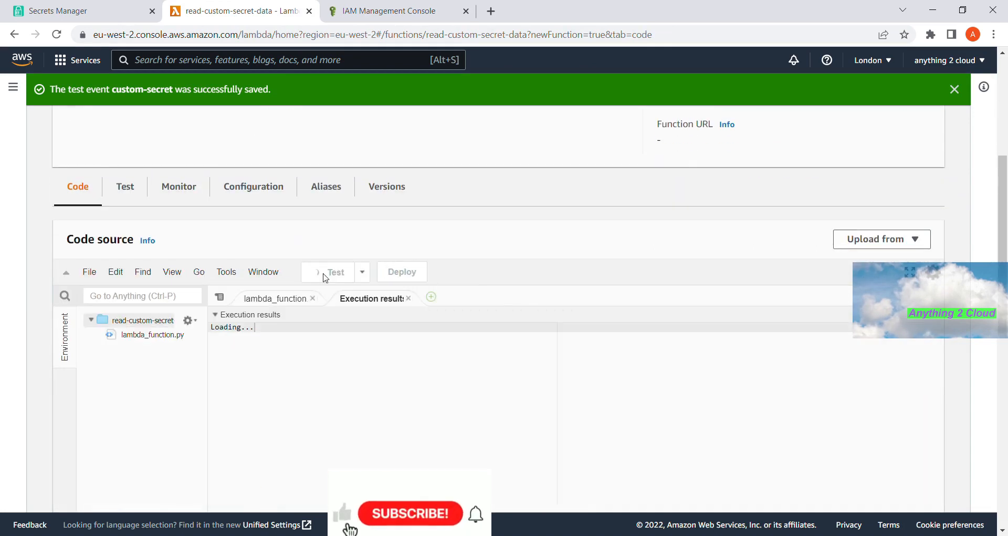
scroll(396, 342, down, 1)
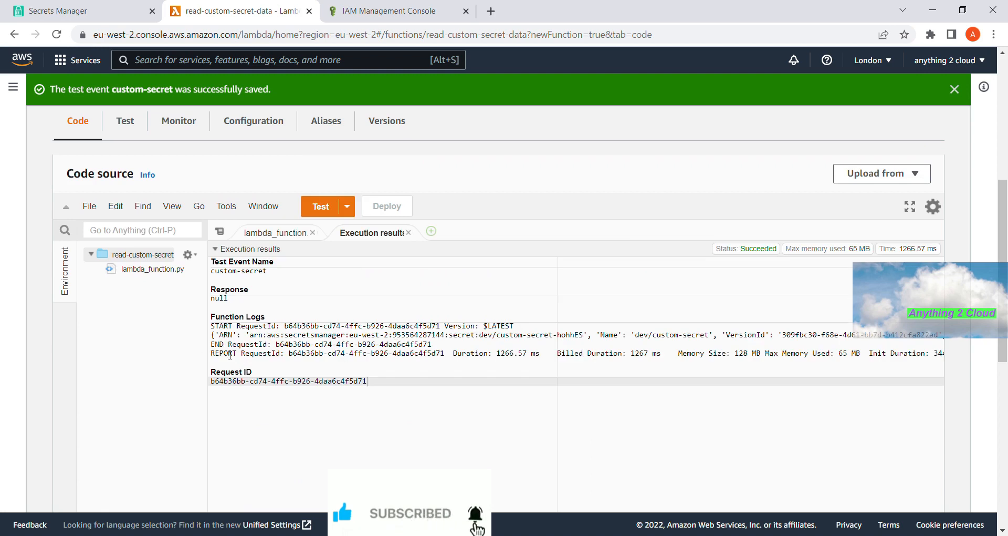
- Read the logged SecretString in Execution results, showing name testname and country india
click(215, 336)
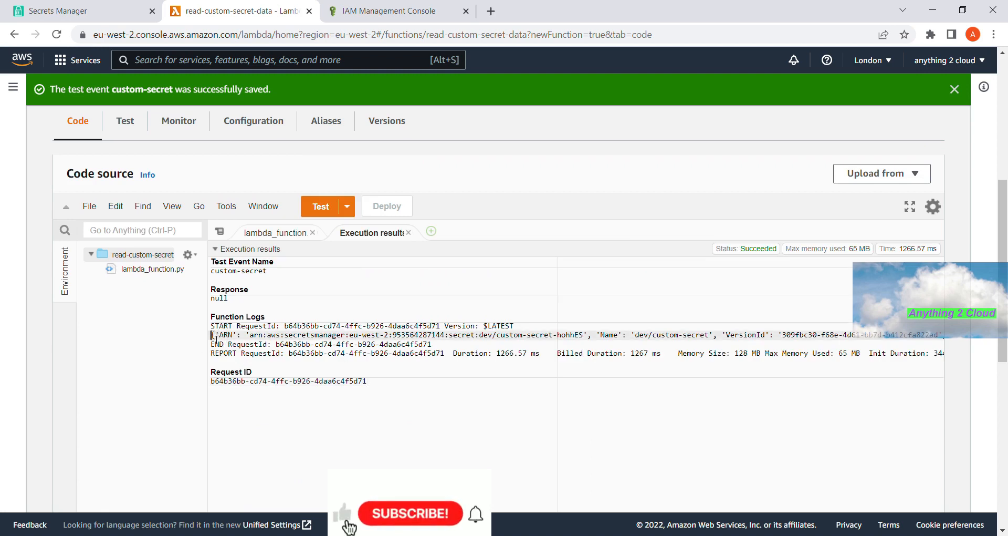
drag(218, 340, 727, 336)
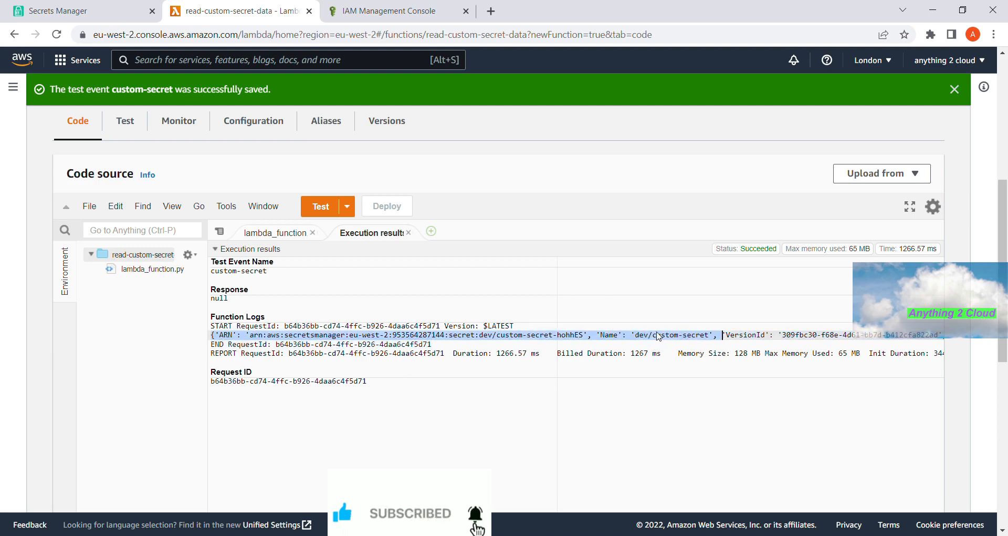
click(568, 429)
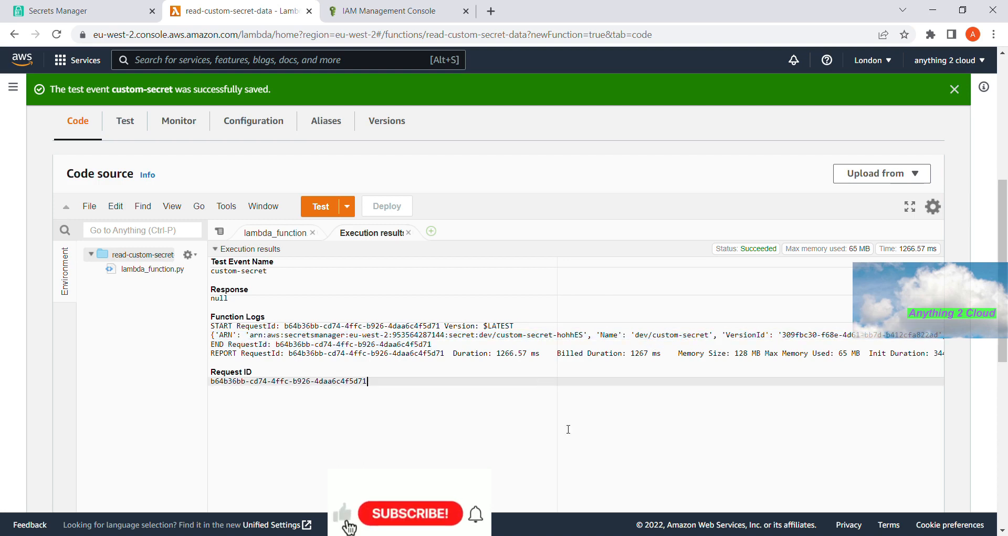
scroll(575, 480, down, 3)
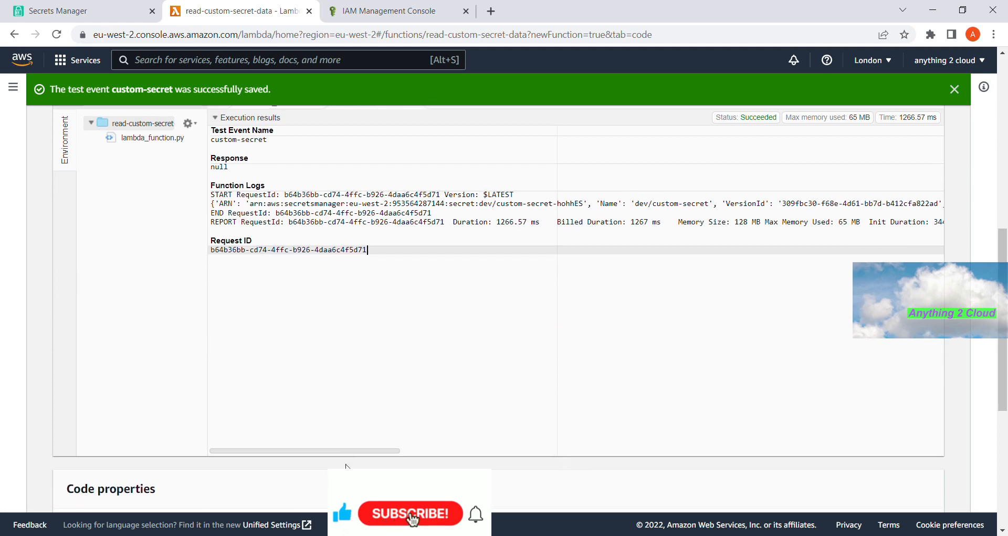
drag(364, 457, 461, 457)
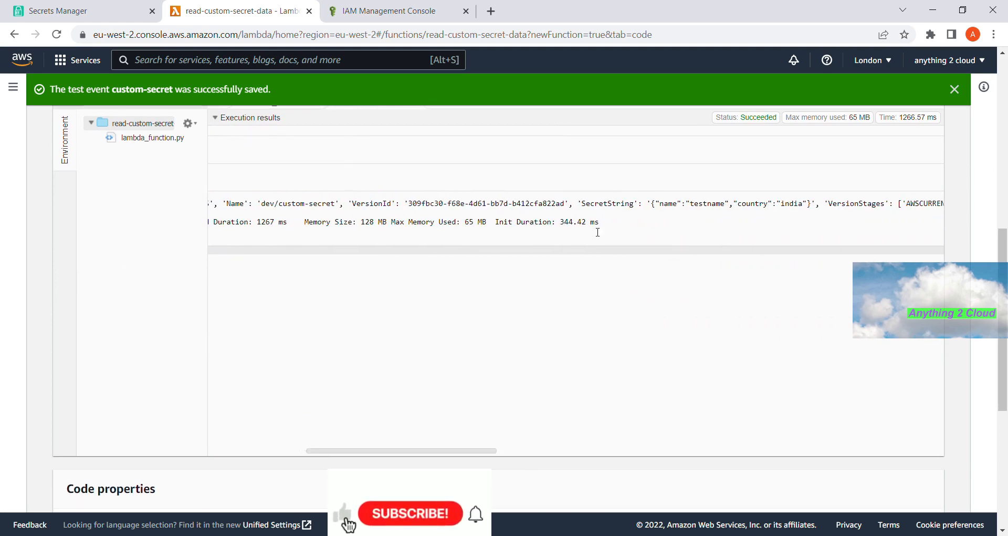
click(660, 204)
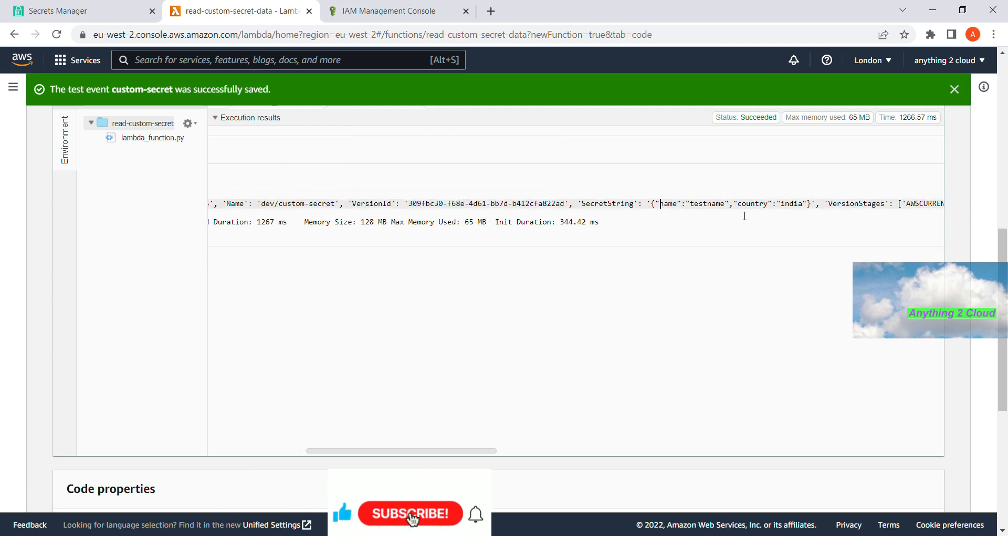
double_click(767, 209)
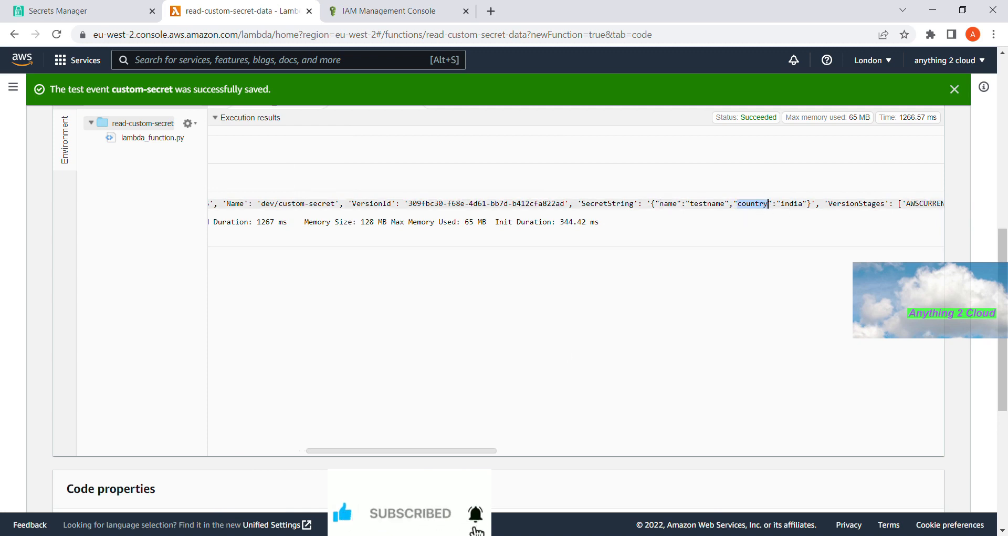
drag(404, 455, 288, 453)
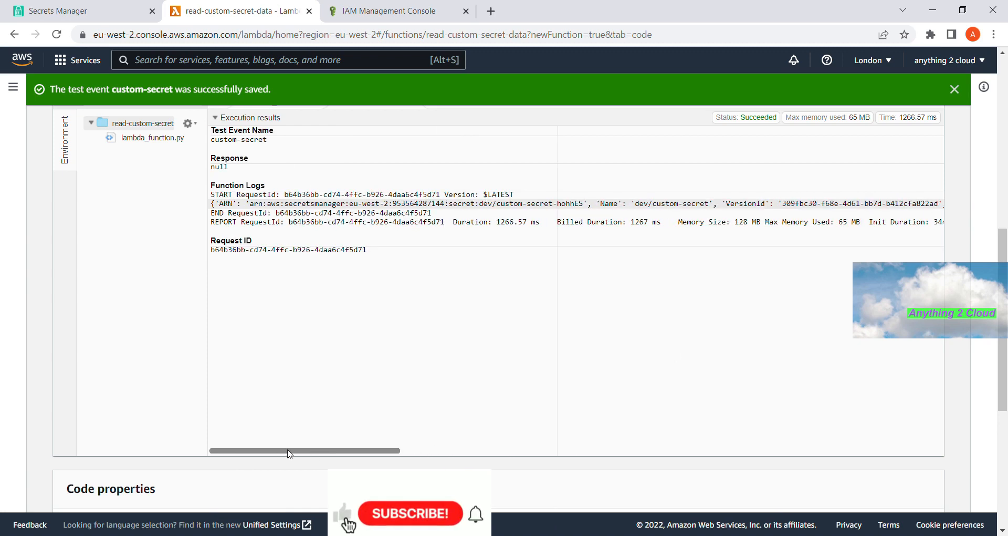
scroll(520, 382, up, 1)
scroll(519, 382, up, 3)
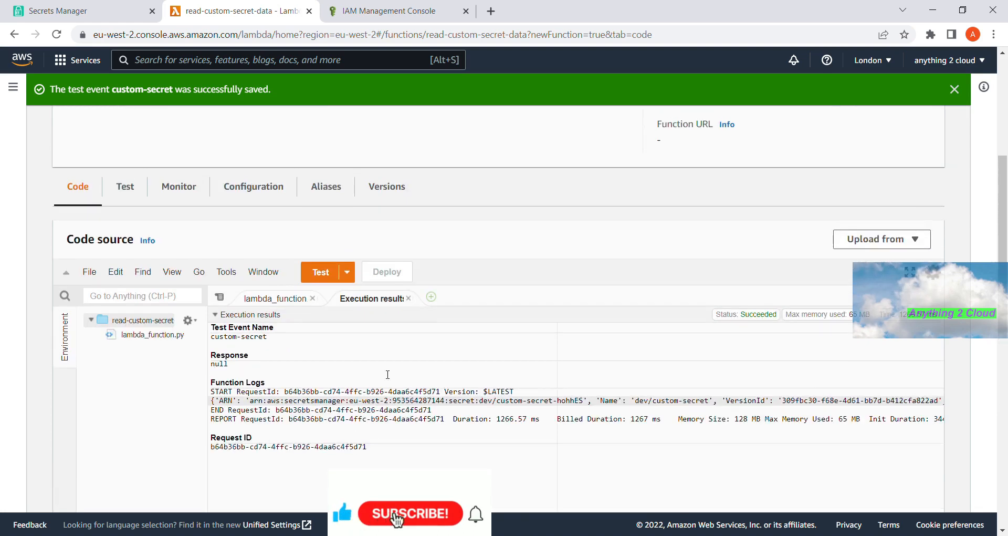
- Start a second print( statement for get_secret_value_response on a new line after line 24
click(260, 299)
scroll(281, 327, down, 2)
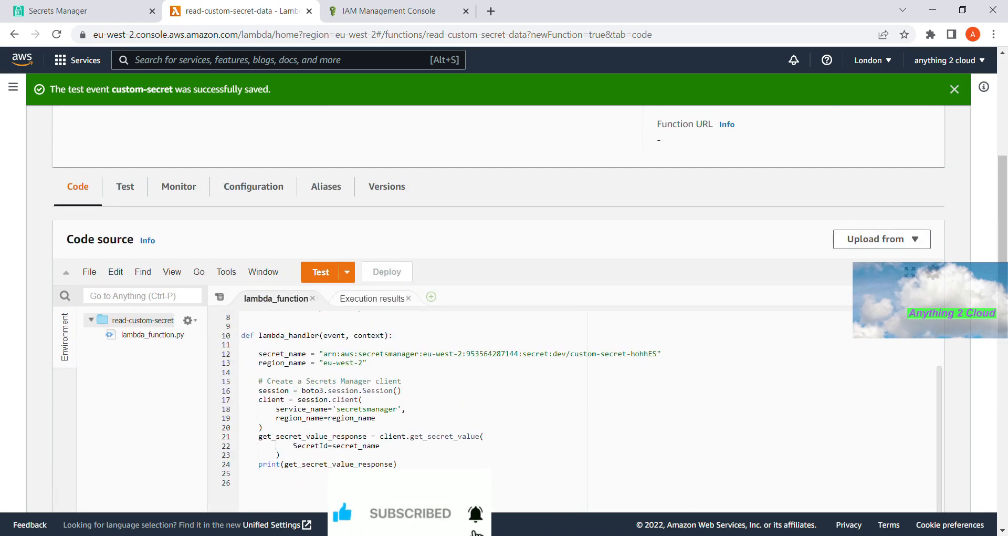
click(304, 457)
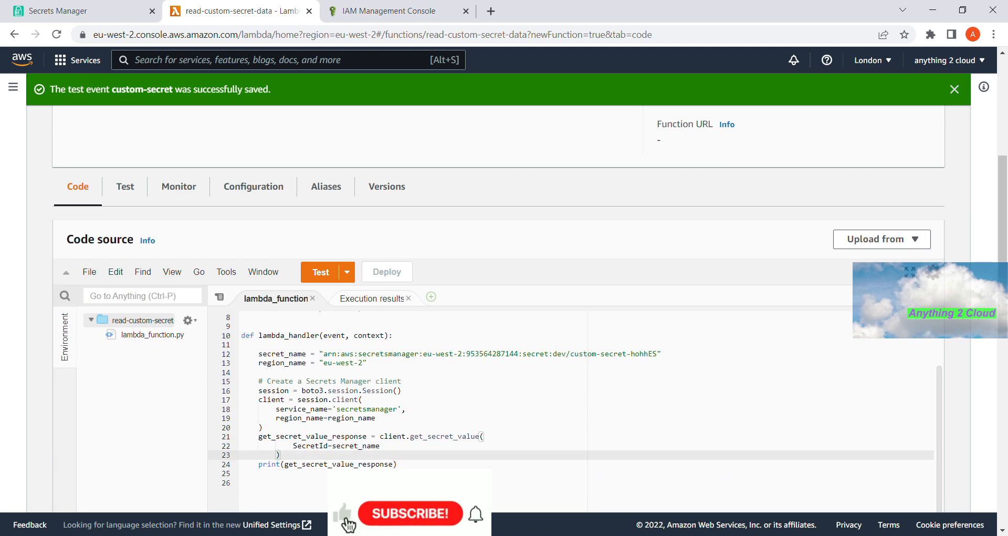
key(Down)
click(411, 465)
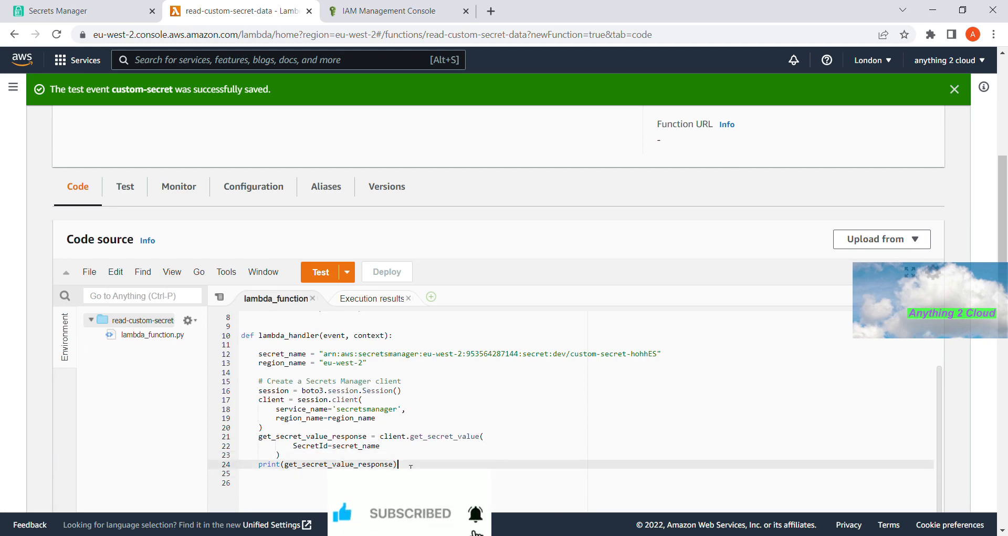
key(Return)
text(print)
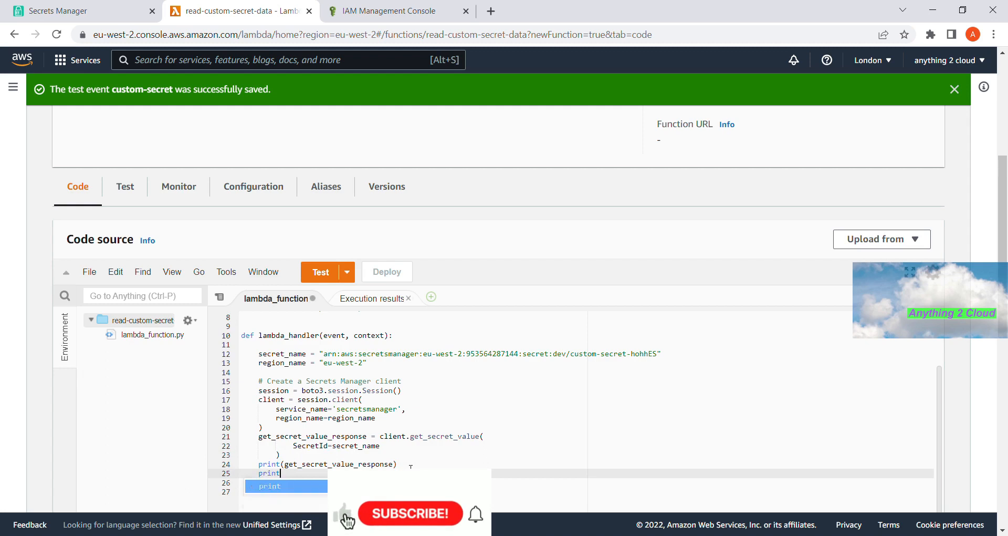
double_click(319, 464)
click(290, 474)
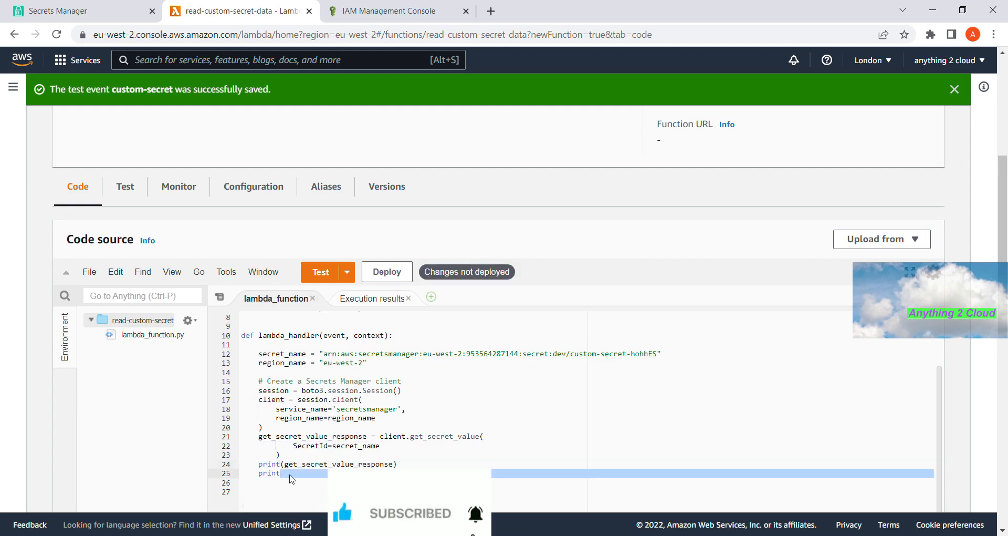
text((get_secret)
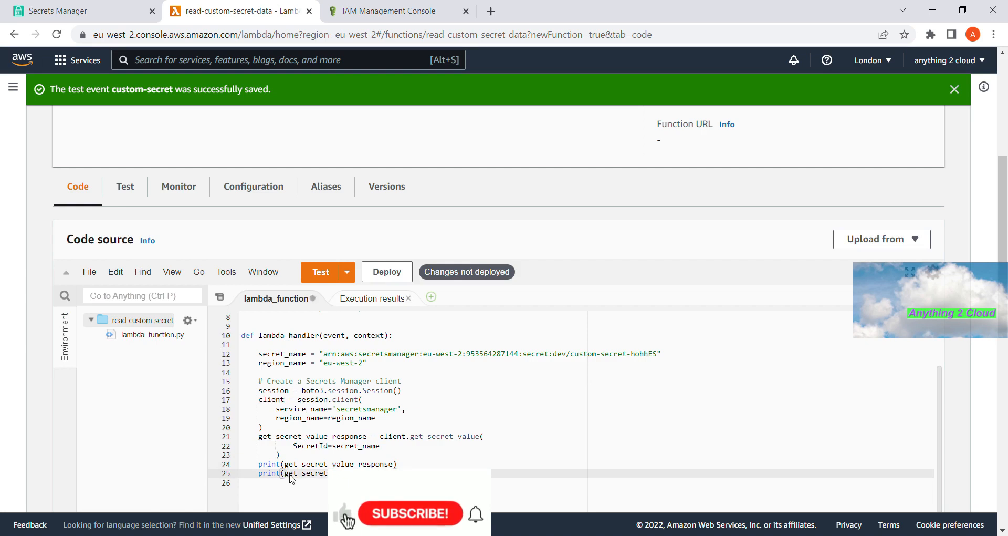
- Review the earlier test run's SecretString output in Execution results
click(372, 298)
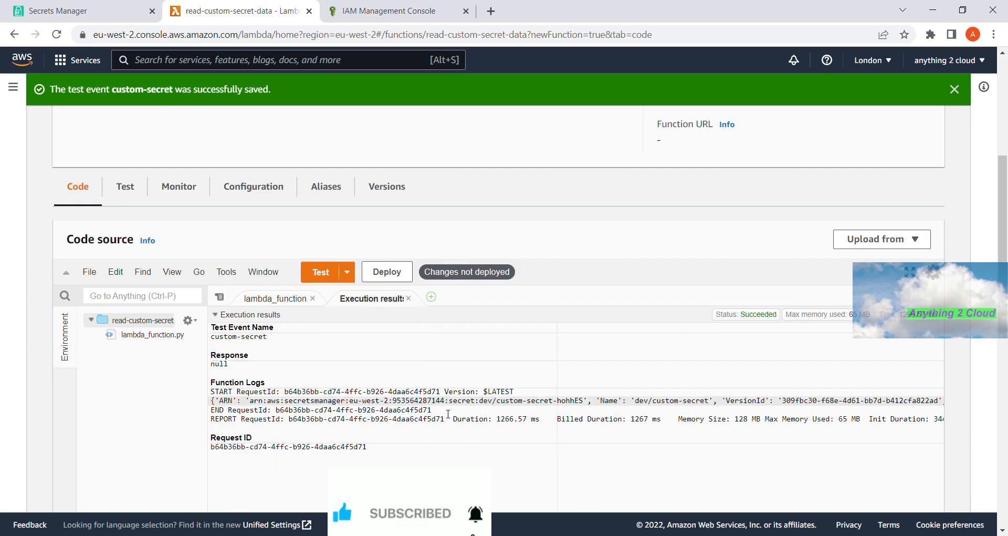
scroll(448, 414, down, 5)
scroll(406, 352, up, 1)
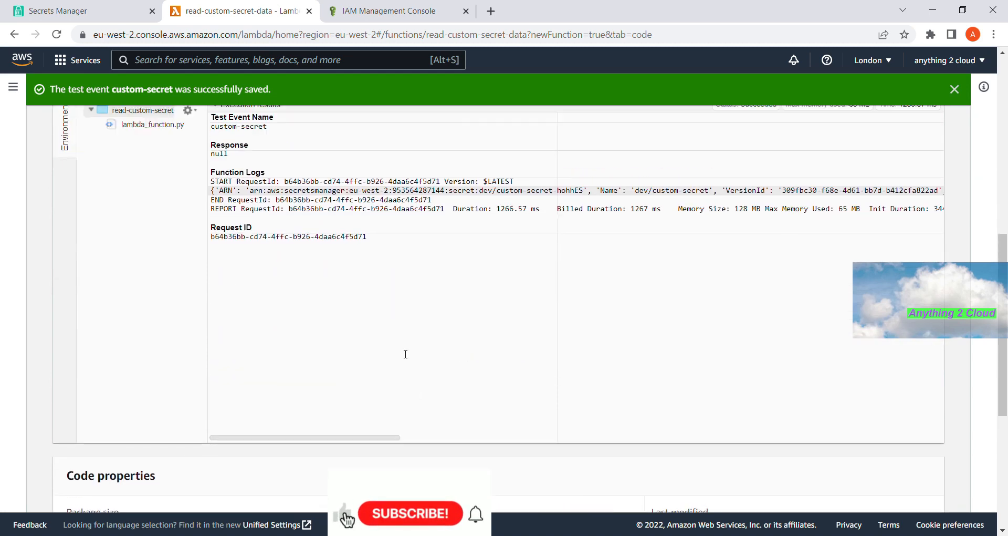
drag(394, 452, 482, 452)
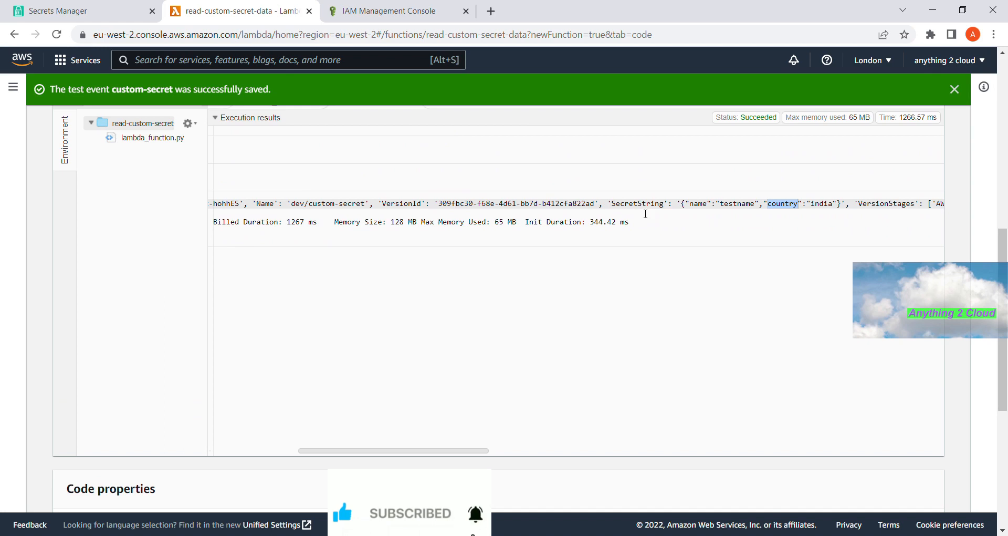
- Complete line 25 as a print of get_secret_value_response['SecretString']
scroll(646, 214, left, 3)
double_click(749, 209)
scroll(550, 216, up, 2)
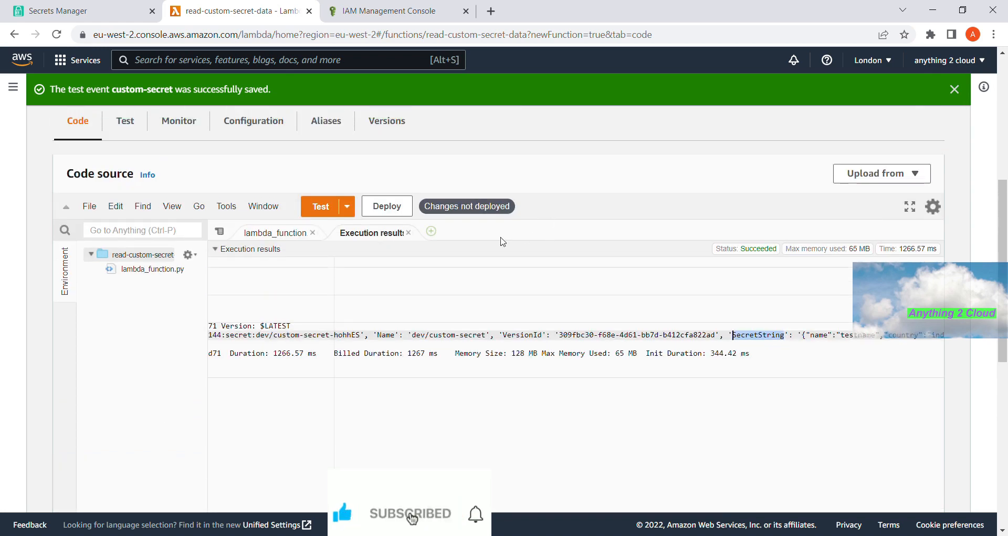
click(272, 233)
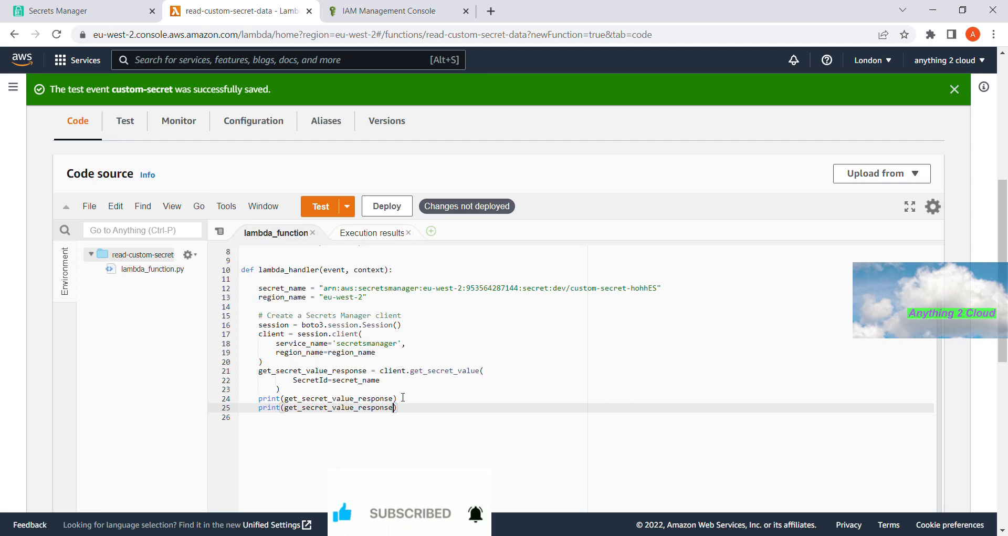
text([)
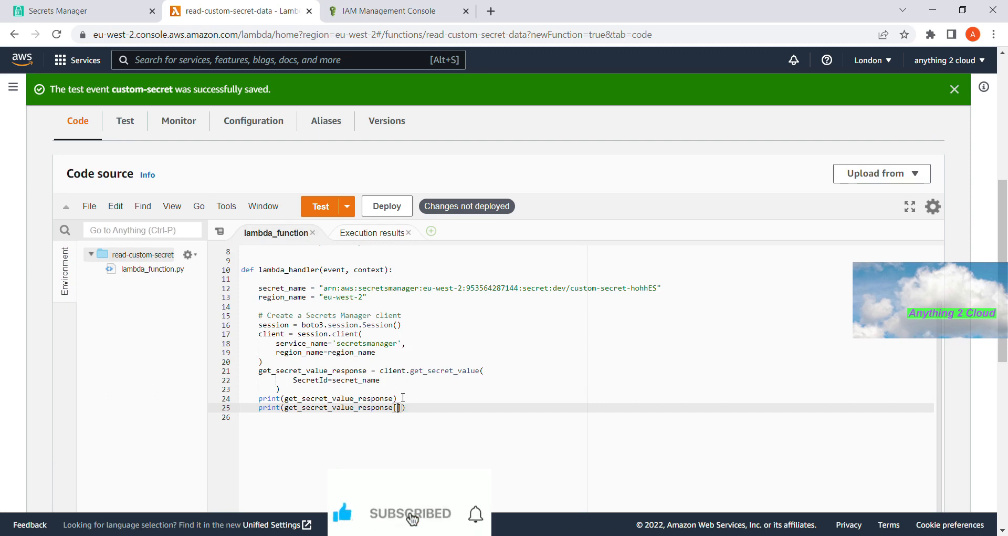
text('SecretString)
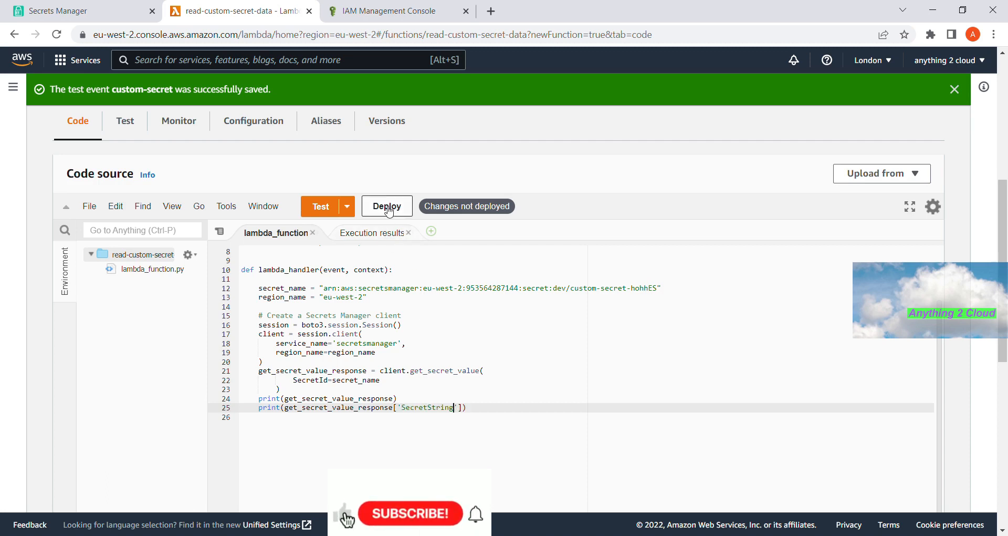
- Deploy and test, confirming the log shows name testname and country india
click(389, 210)
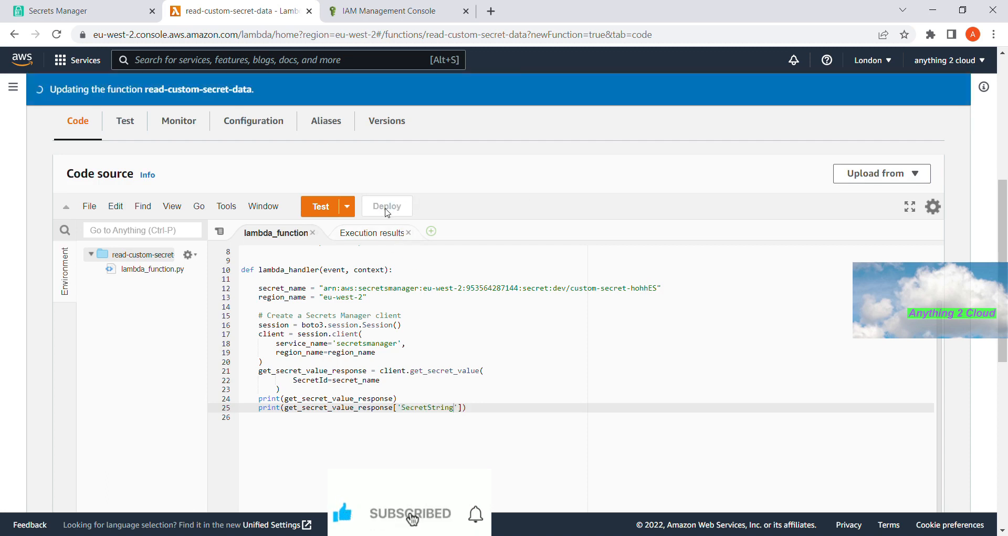
click(329, 210)
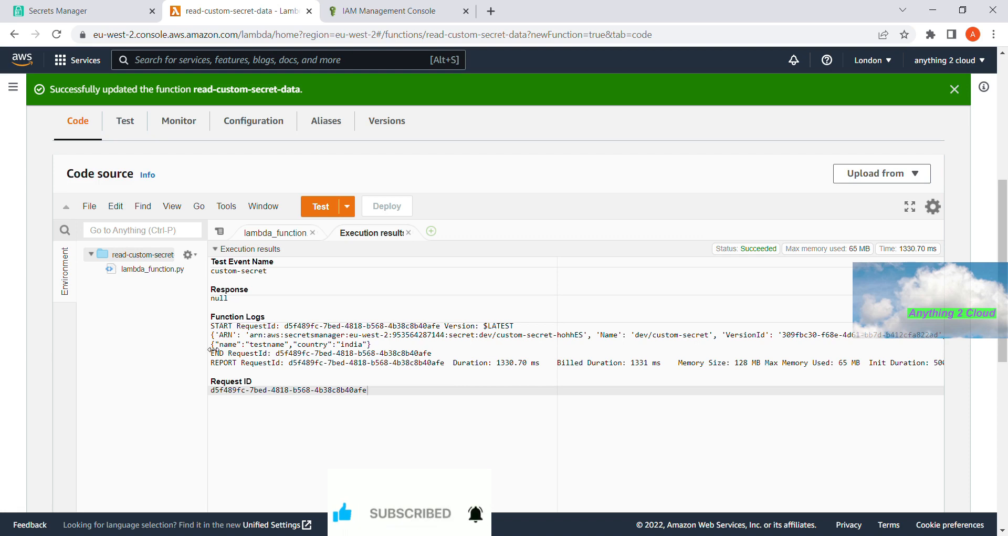
drag(212, 345, 379, 347)
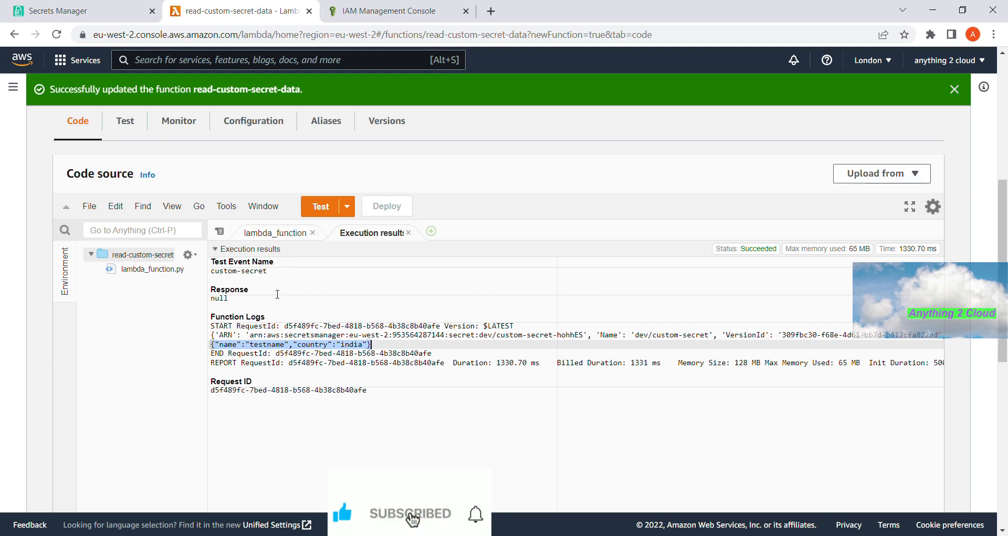
- Start a new print line after the SecretString print on line 25
click(275, 232)
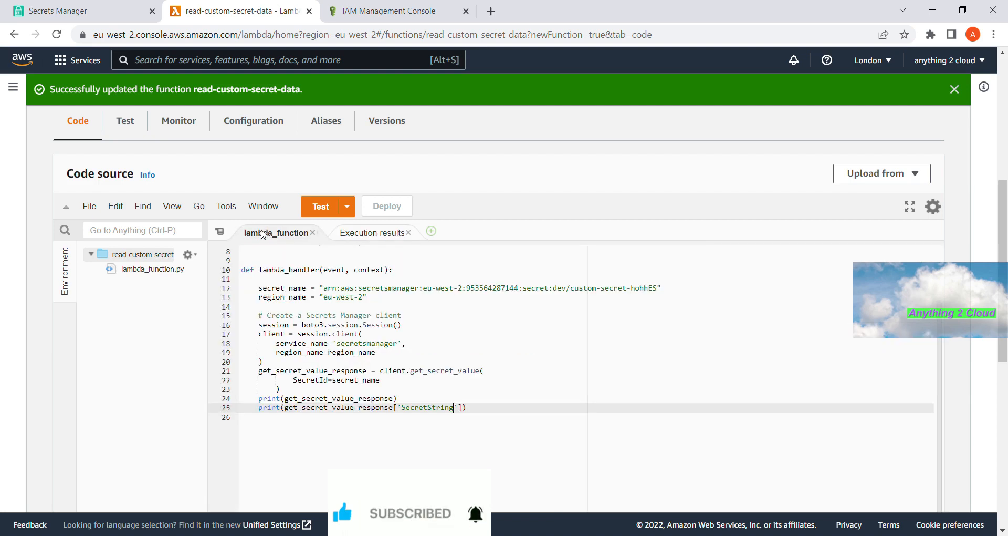
click(485, 418)
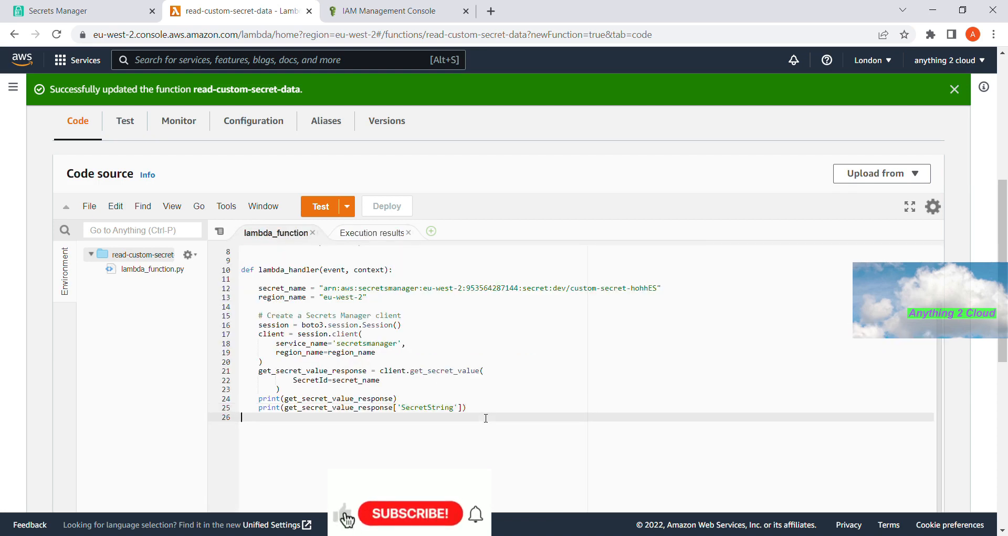
drag(475, 411, 476, 402)
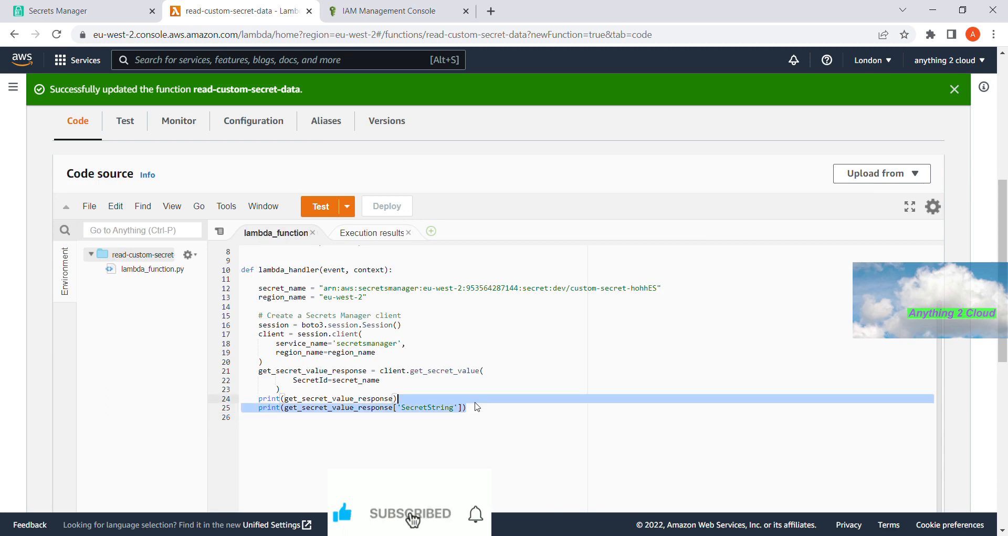
click(485, 419)
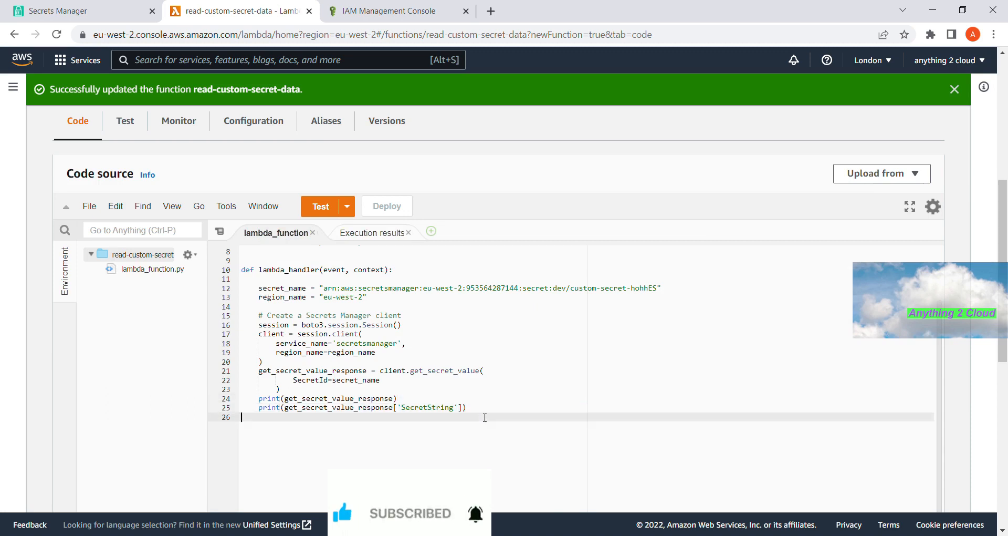
click(486, 411)
key(Return)
text(print()
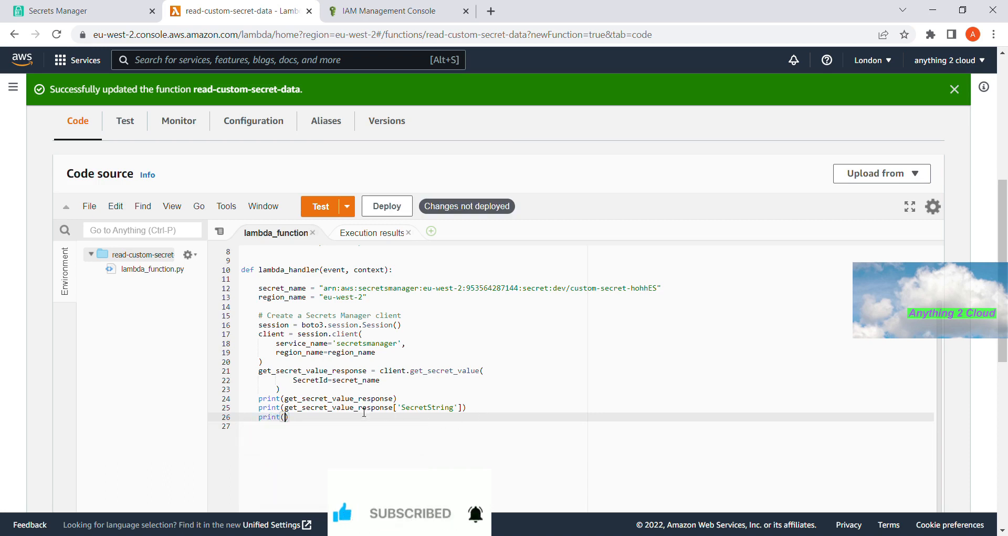
- Make line 26 print the type of the SecretString expression, correcting 'tyep' to 'type'
key(Up)
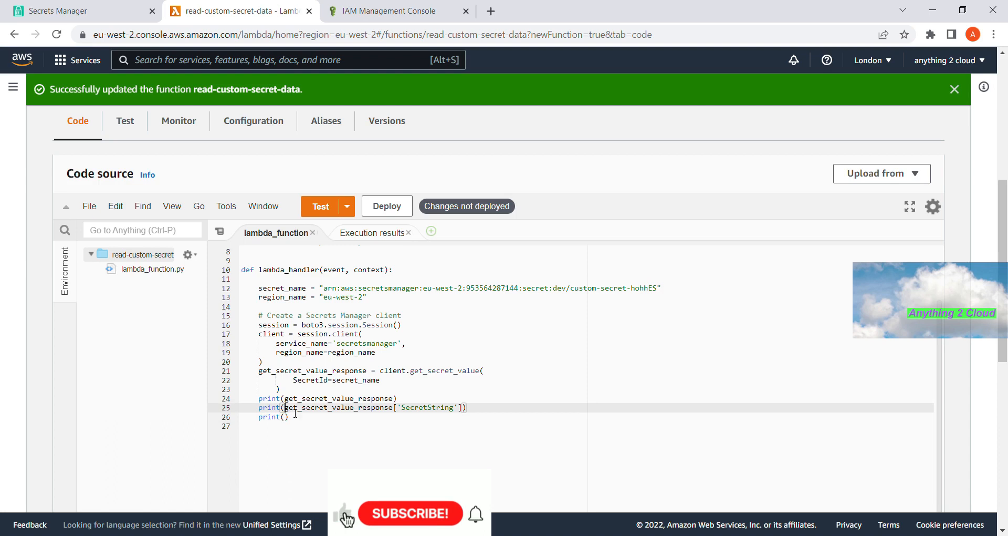
shift+click(467, 413)
key(ctrl+c)
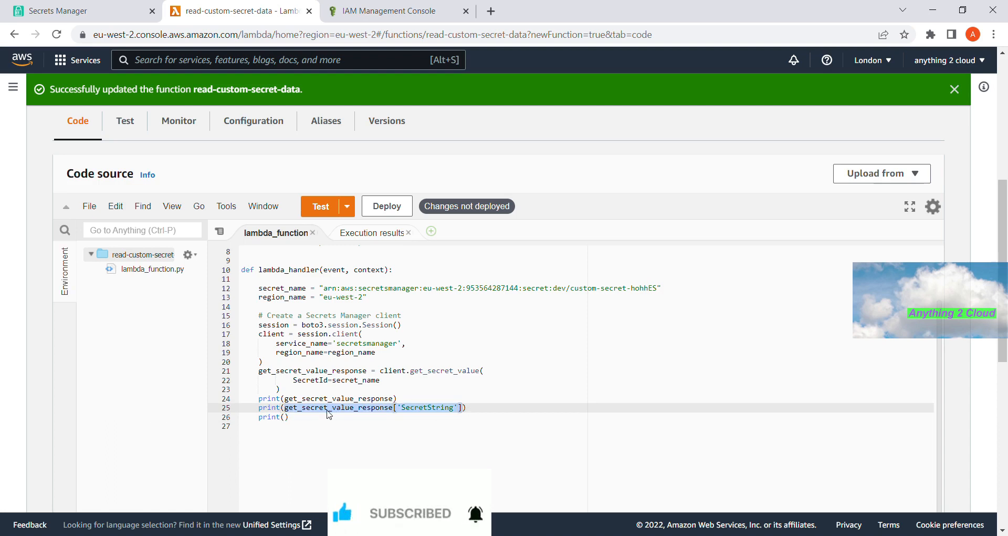
click(289, 422)
text(tyep()
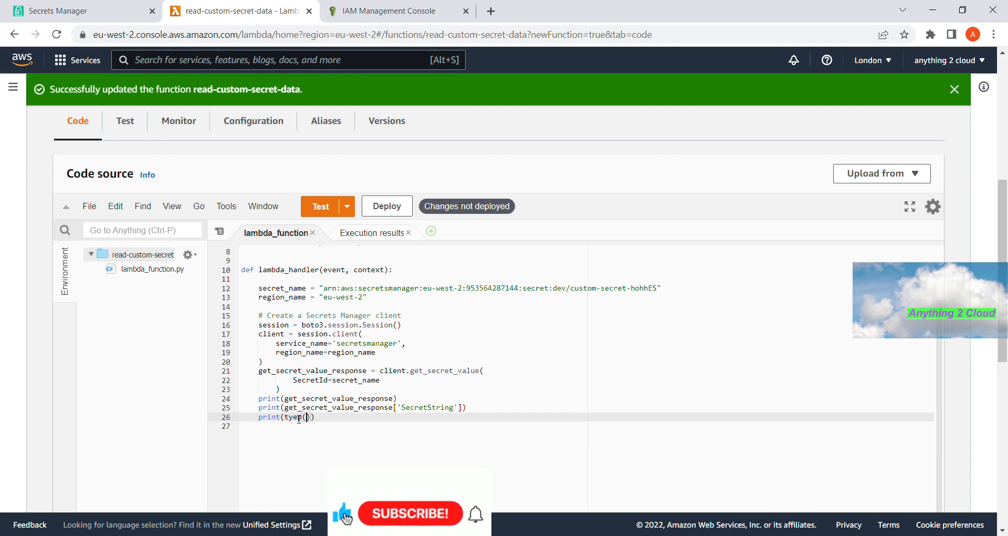
key(ctrl+v)
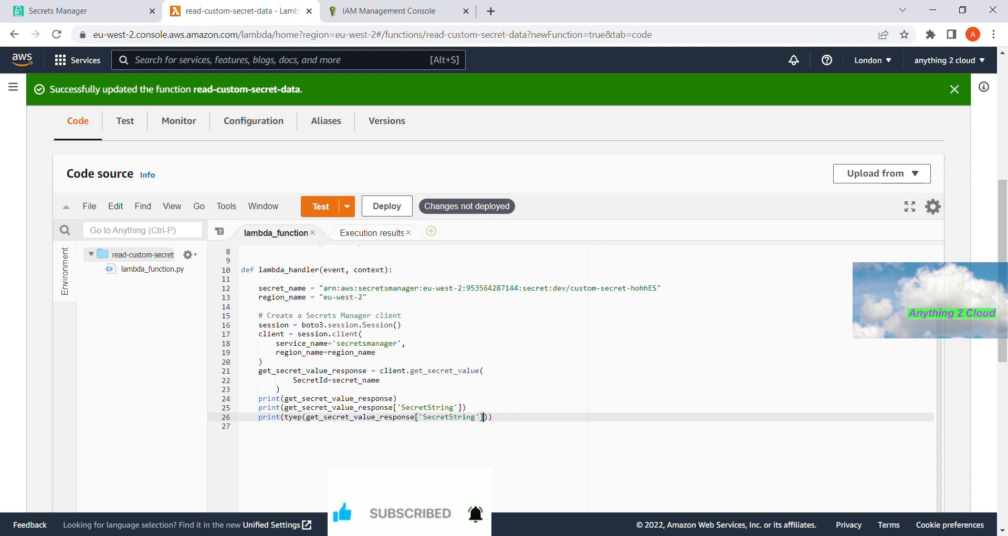
key(Left)
key(BackSpace)
key(Right)
text(e)
- Deploy and test, confirming the log reports <class 'str'>
click(383, 211)
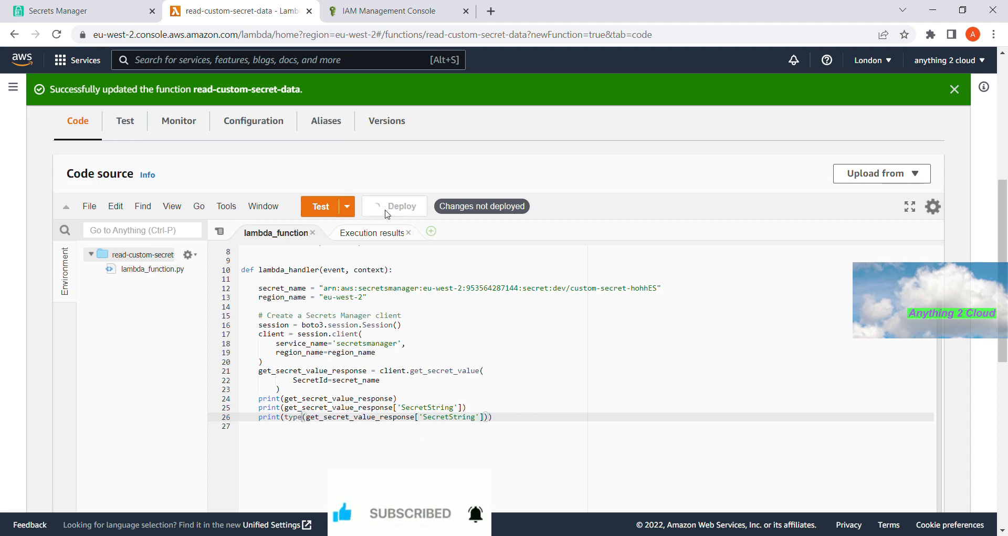
click(325, 212)
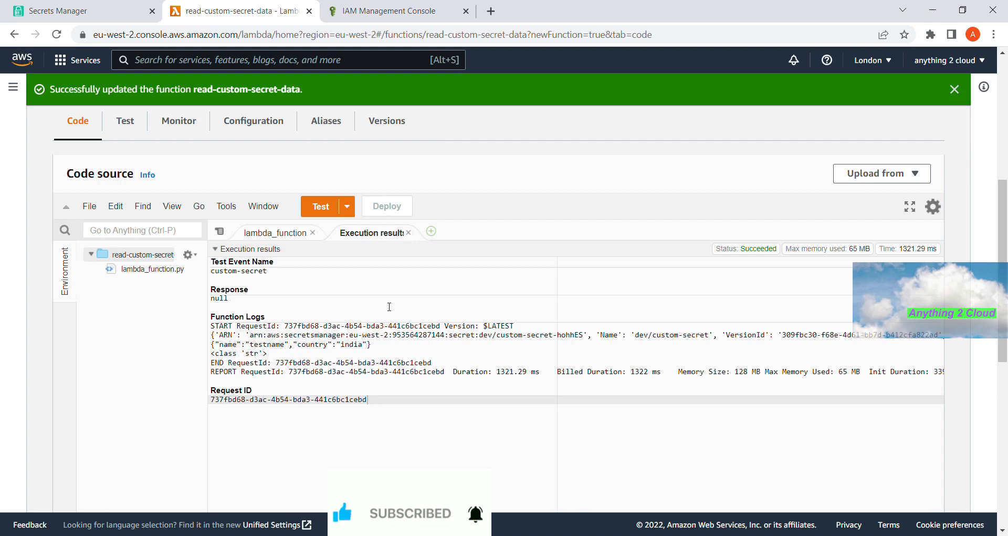
click(239, 356)
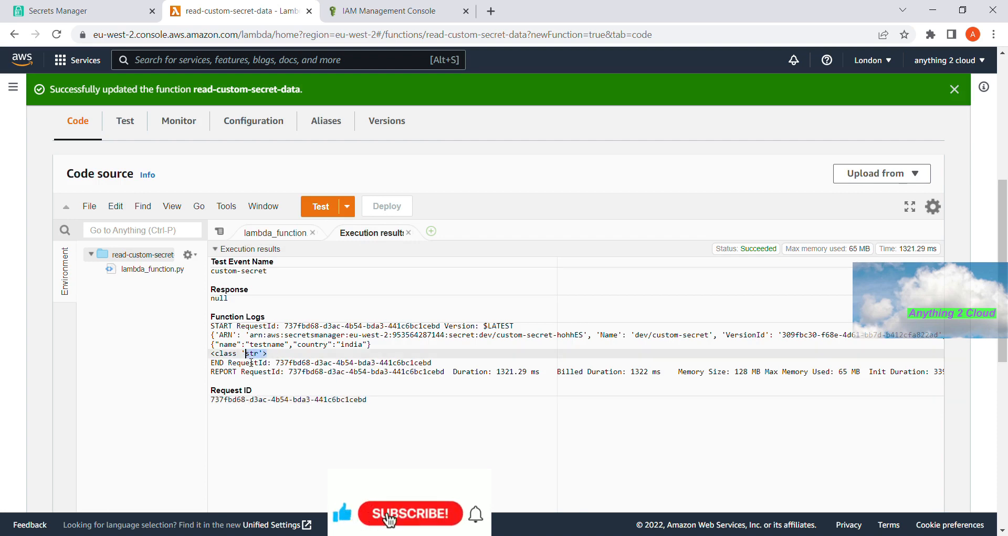
double_click(255, 345)
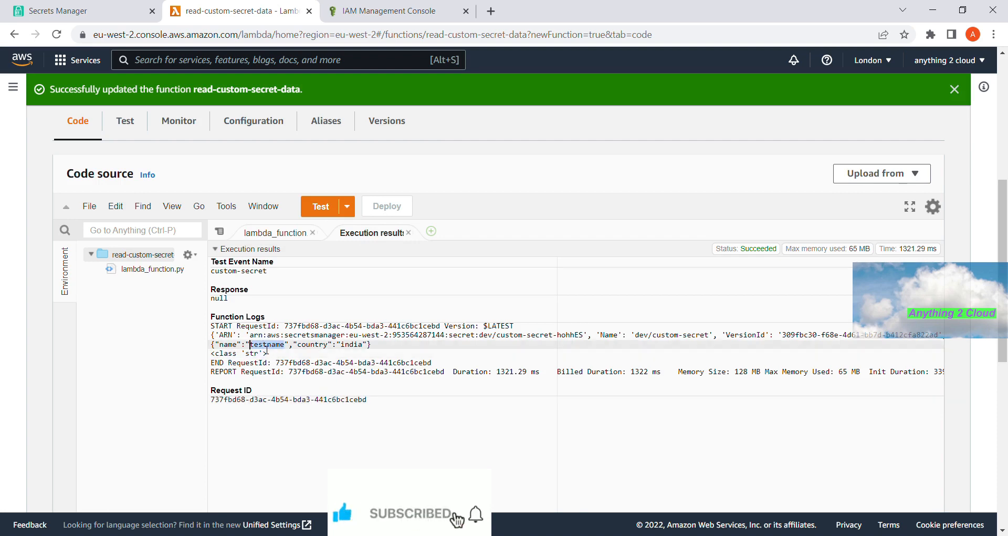
click(255, 233)
- Duplicate line 26 as line 27 and replace type with eval
click(509, 421)
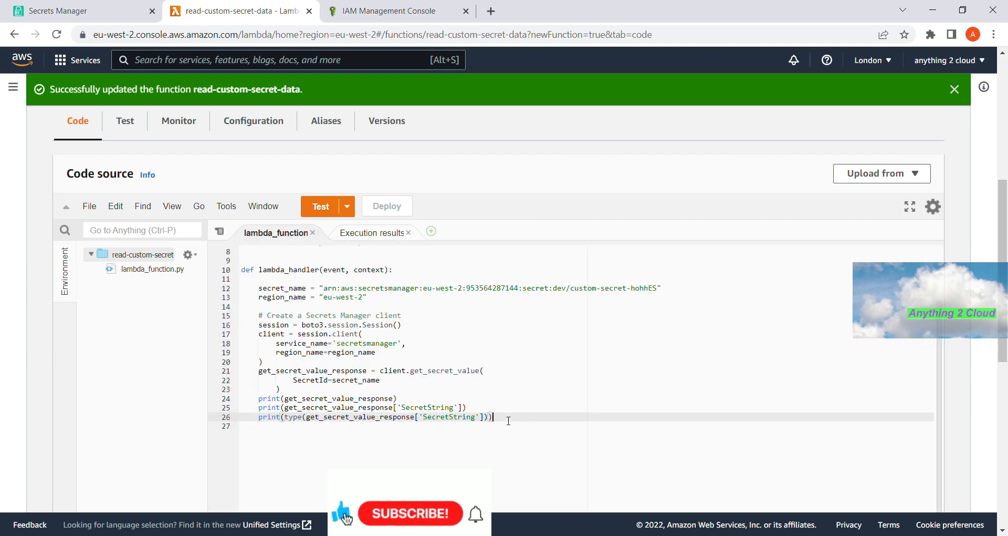
key(Return)
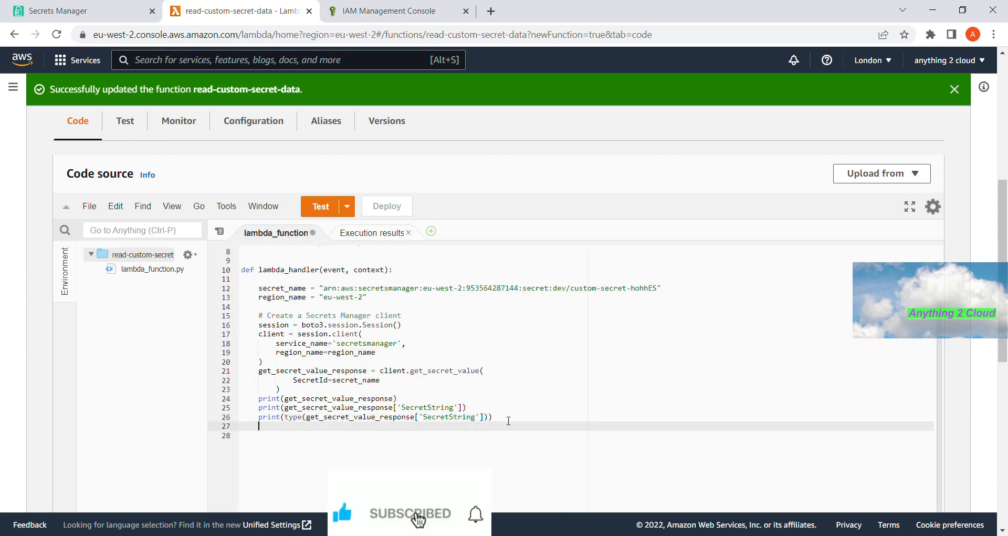
click(508, 418)
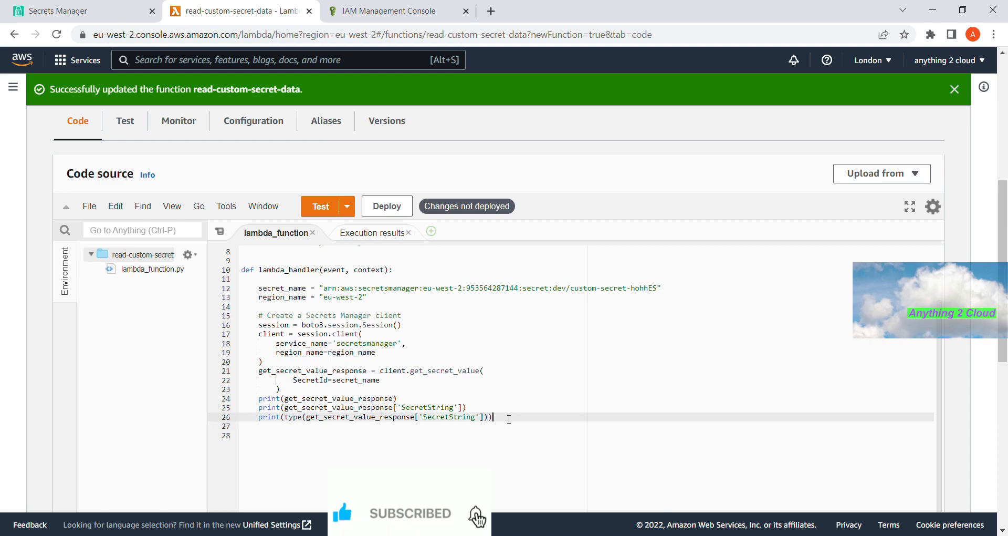
shift+click(260, 419)
key(ctrl+c)
click(288, 448)
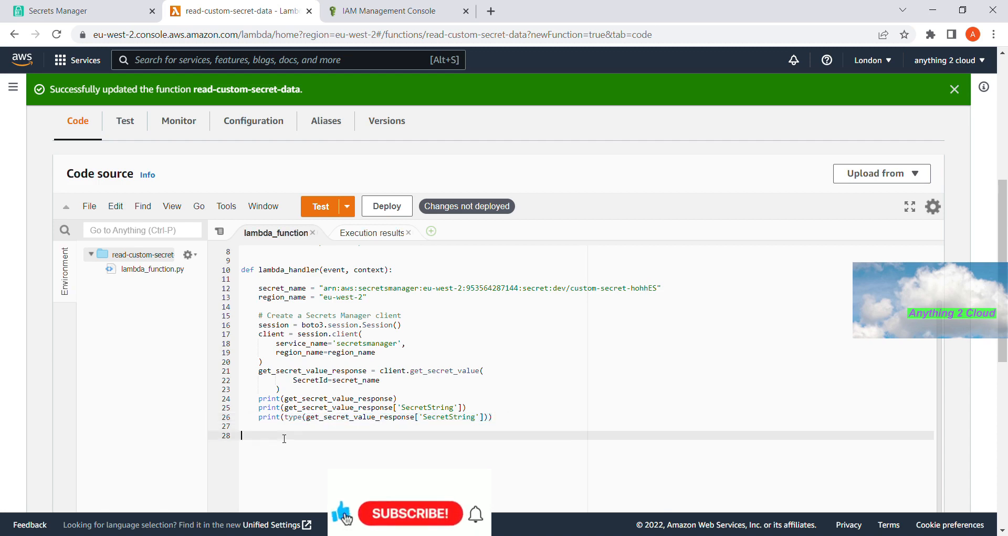
click(517, 419)
key(Return)
key(ctrl+v)
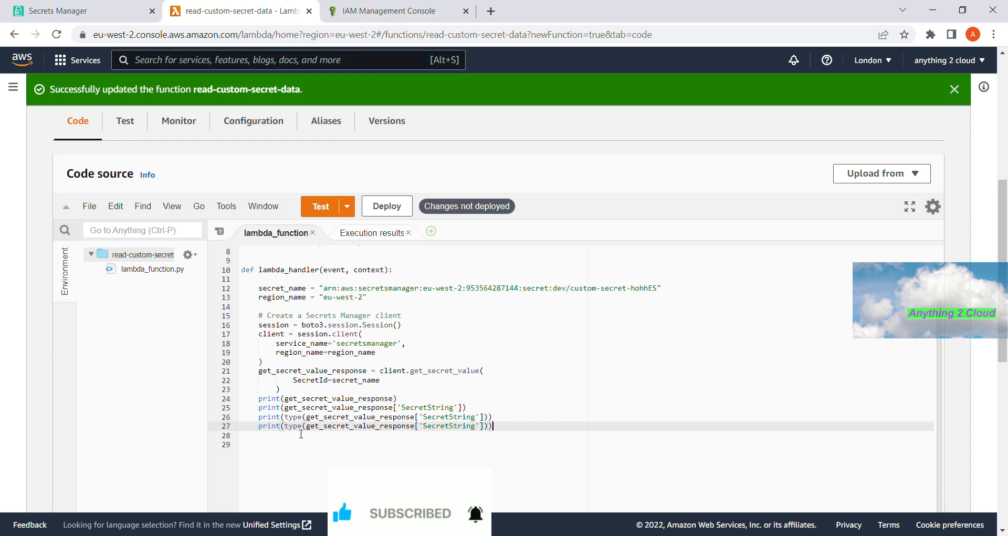
double_click(294, 426)
text(ev)
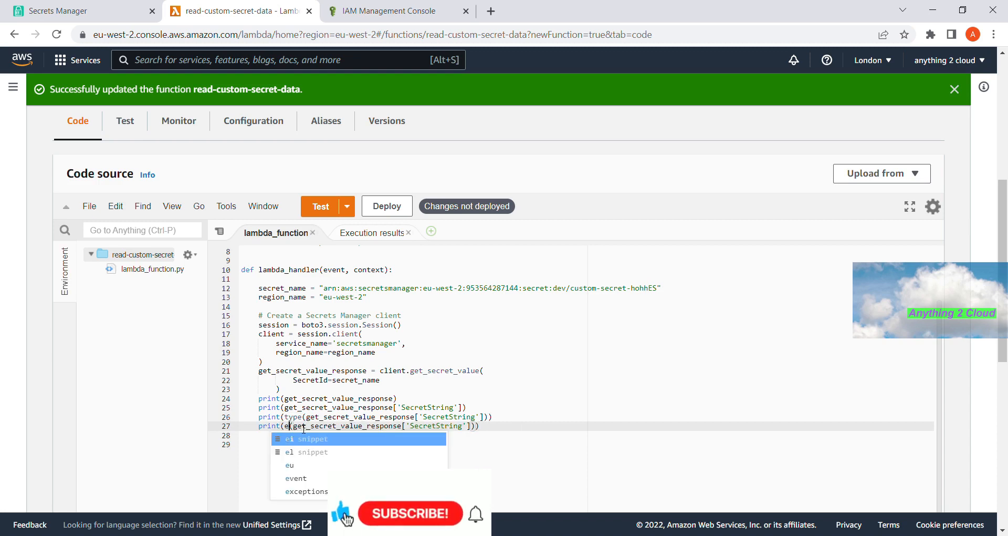
text(al)
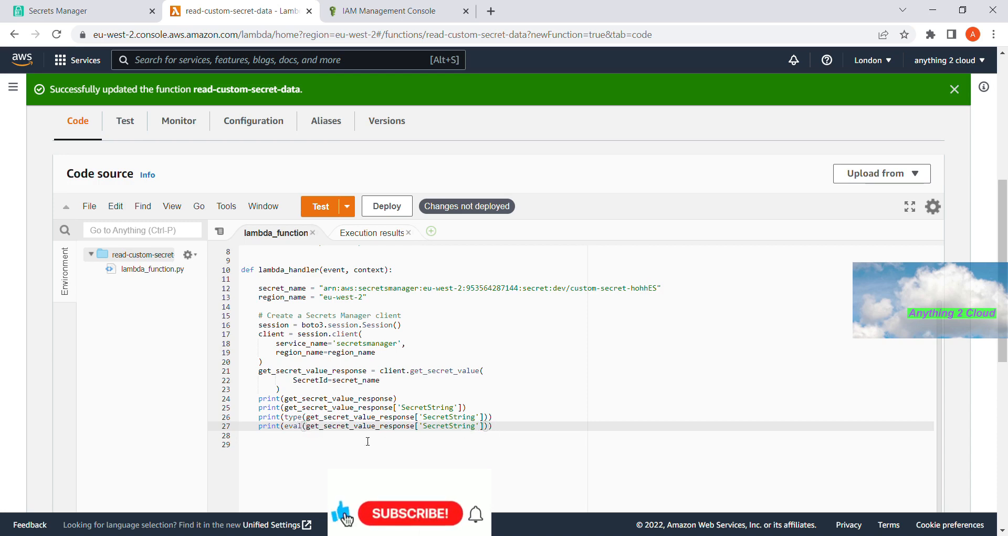
- Append ['name'] after the SecretString lookup on line 27, matching the key in the secret JSON
click(493, 426)
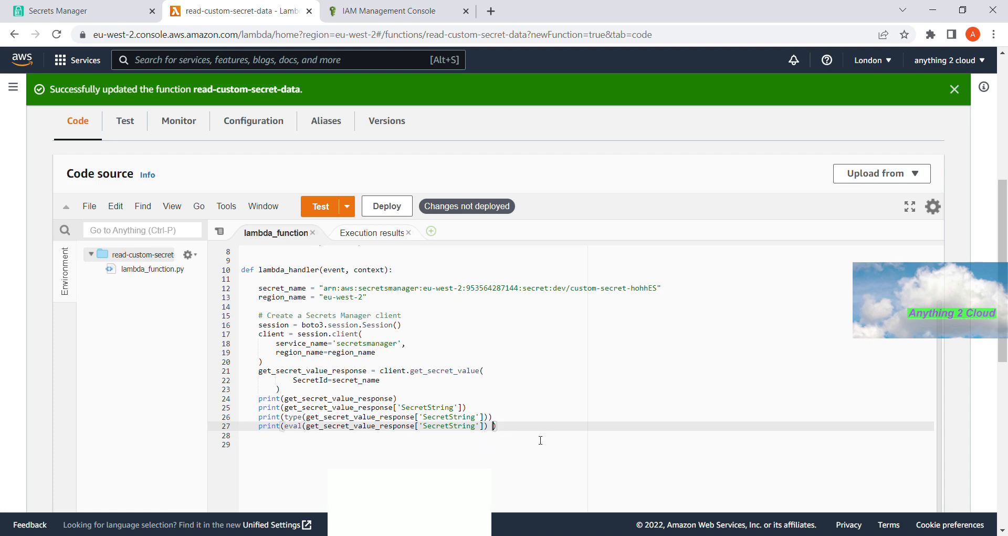
key(Left)
text([')
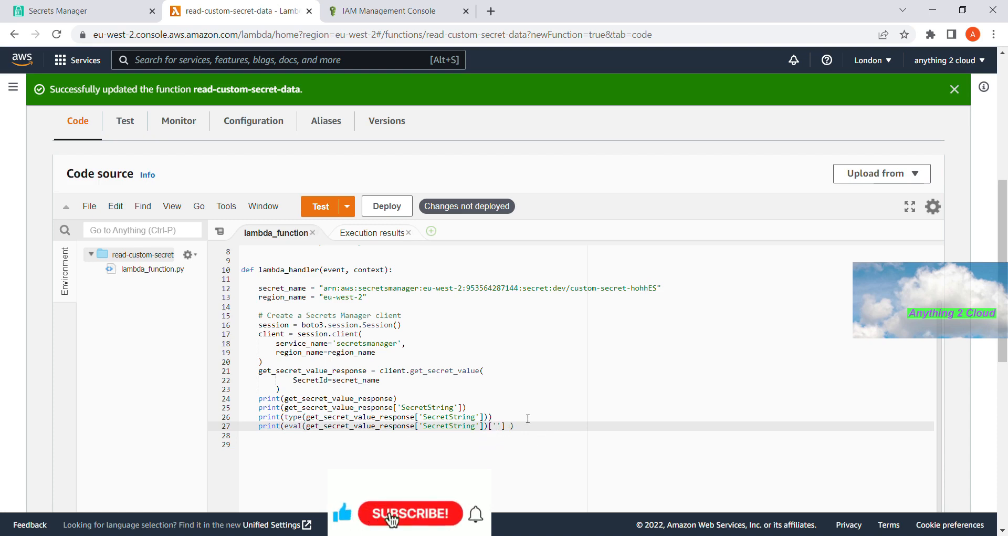
click(385, 234)
double_click(229, 344)
key(ctrl+c)
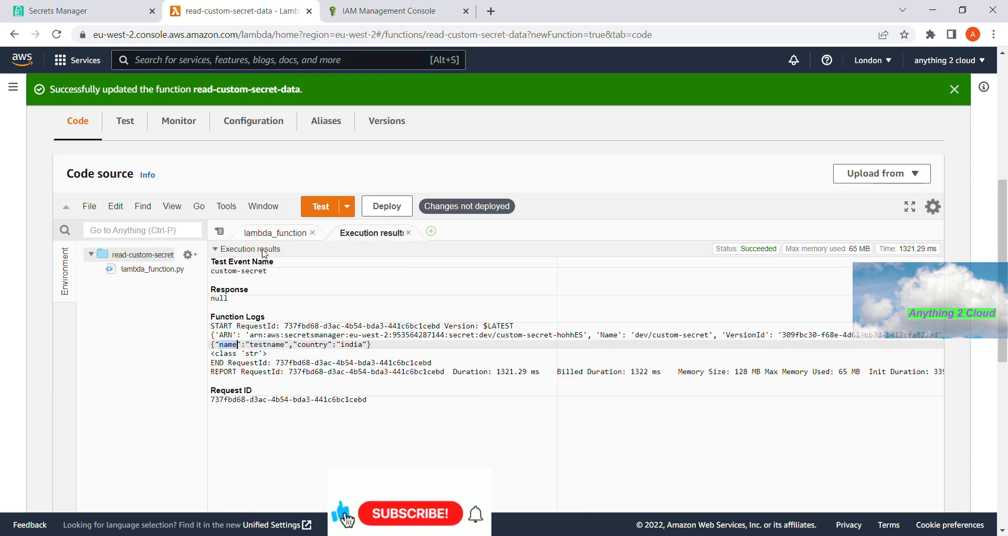
click(272, 235)
key(ctrl+v)
- Duplicate the name-printing statement as line 28
drag(533, 425, 543, 436)
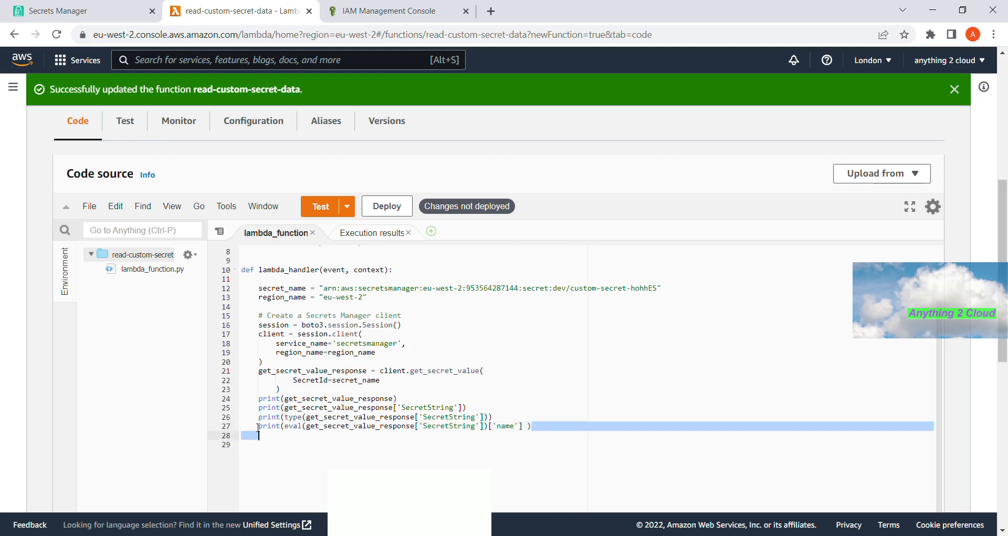
key(shift+Up)
key(ctrl+c)
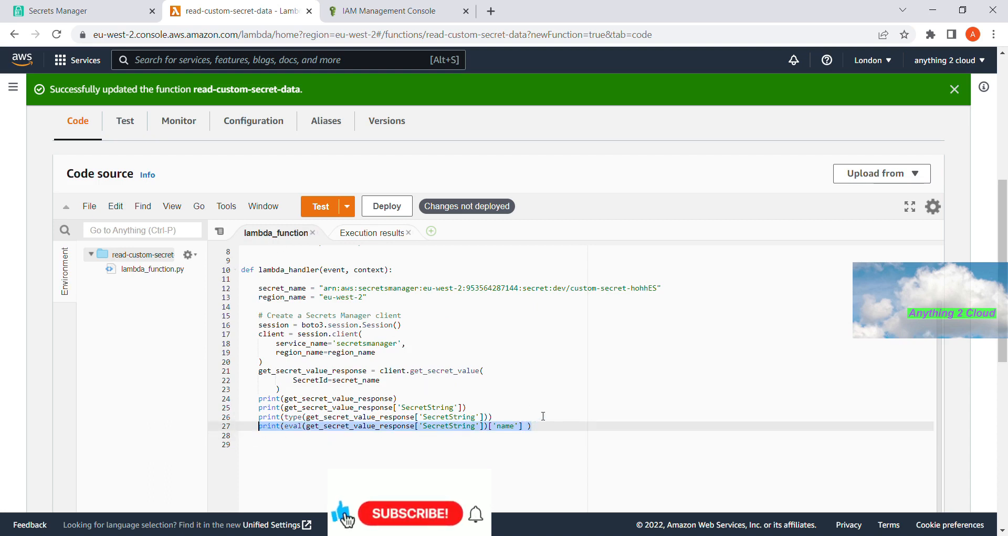
click(549, 426)
key(Return)
key(ctrl+v)
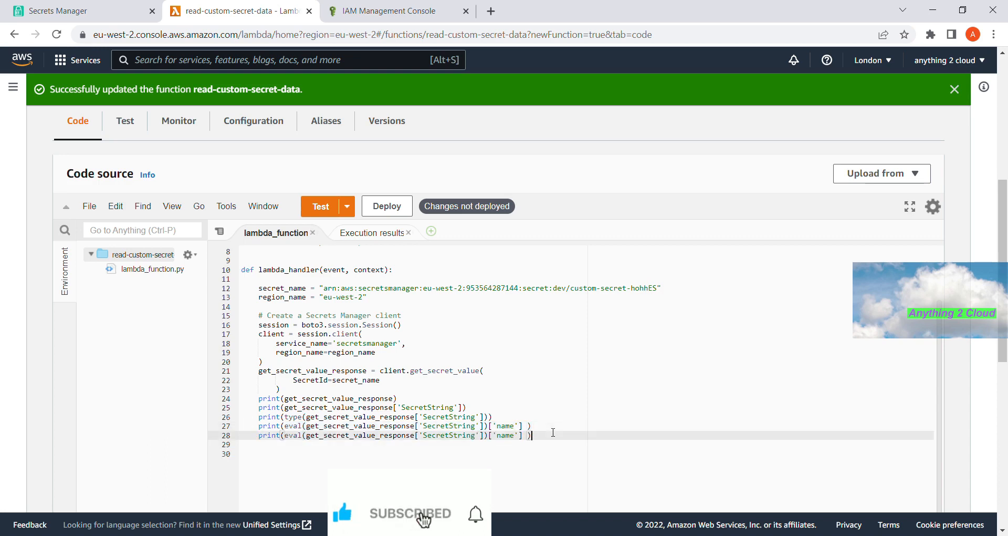
click(362, 241)
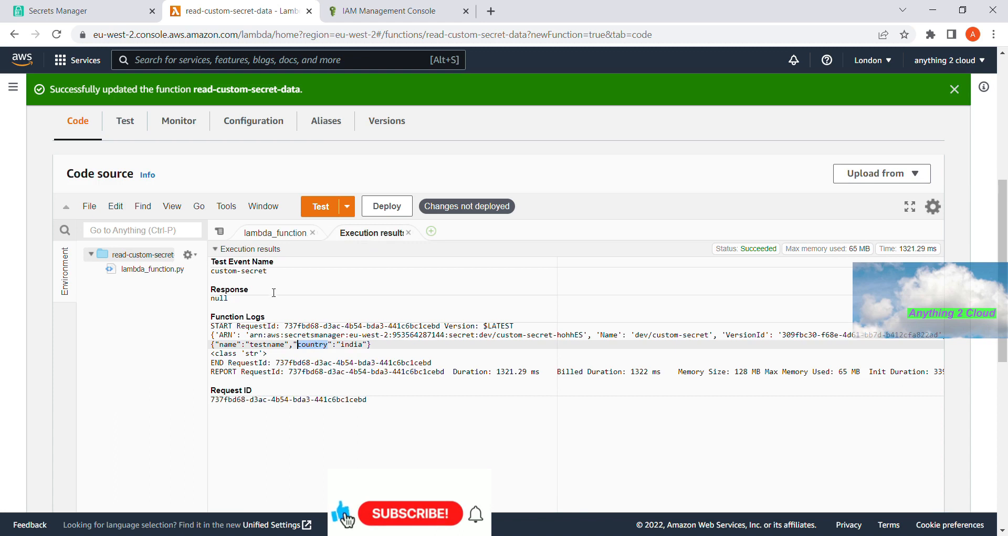
- Change line 28 to print 'country', then deploy and rerun the test
click(266, 235)
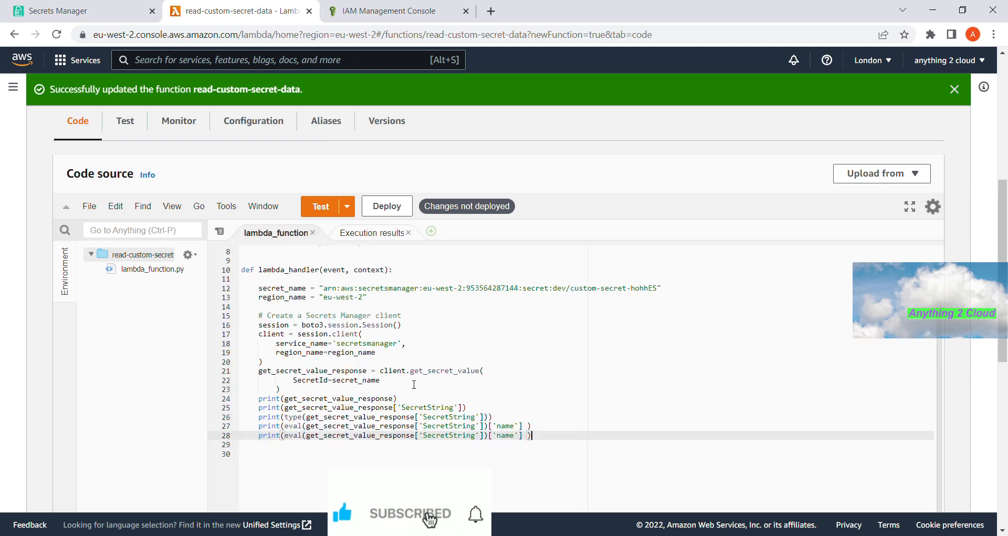
double_click(505, 436)
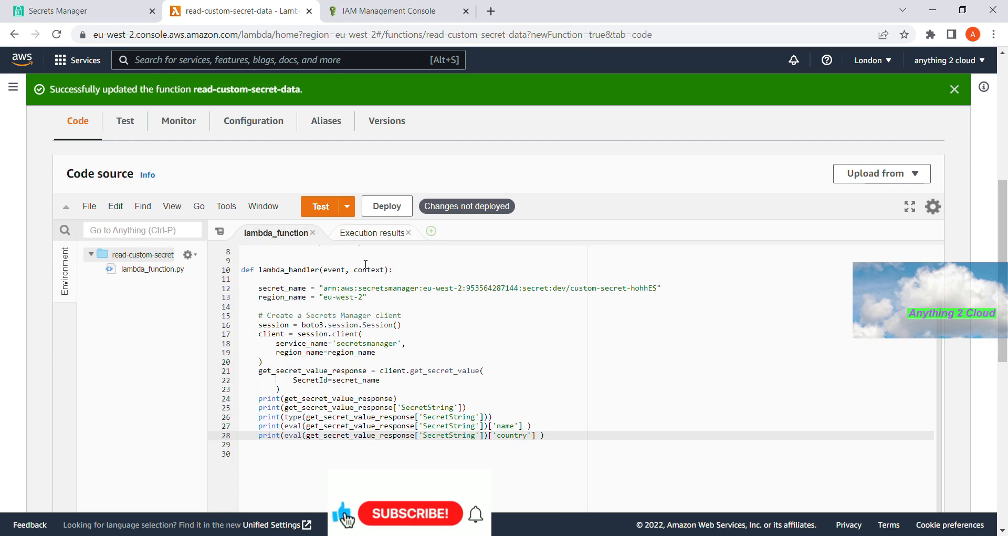
click(387, 208)
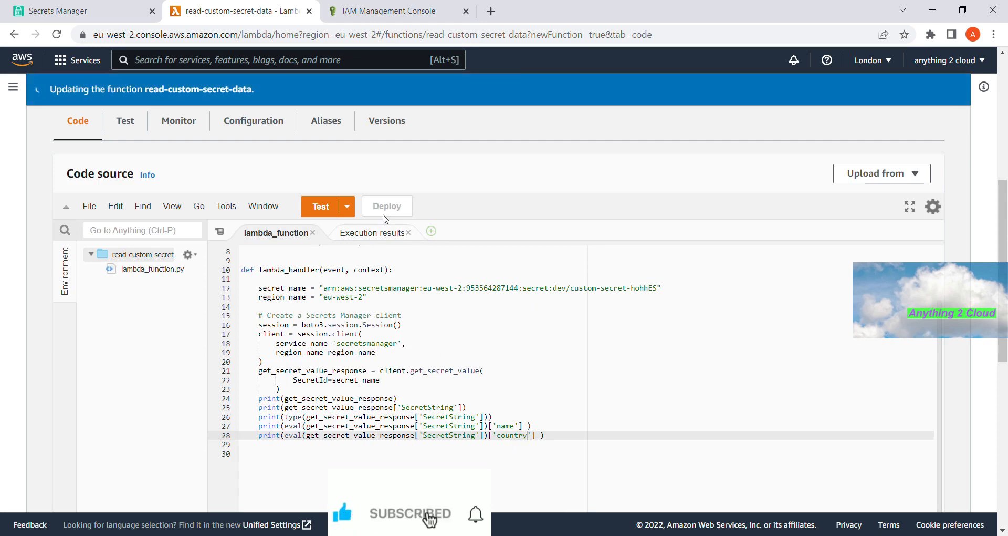
click(313, 210)
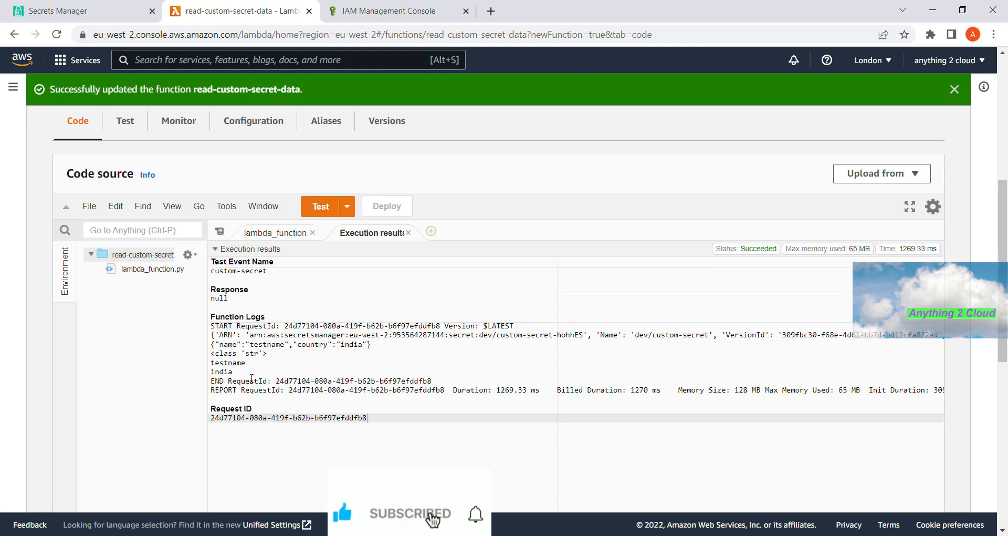
- Verify the Function Logs show testname and india on separate lines
click(226, 372)
mouse_move(225, 372)
mouse_down()
mouse_move(216, 354)
mouse_move(217, 368)
mouse_up()
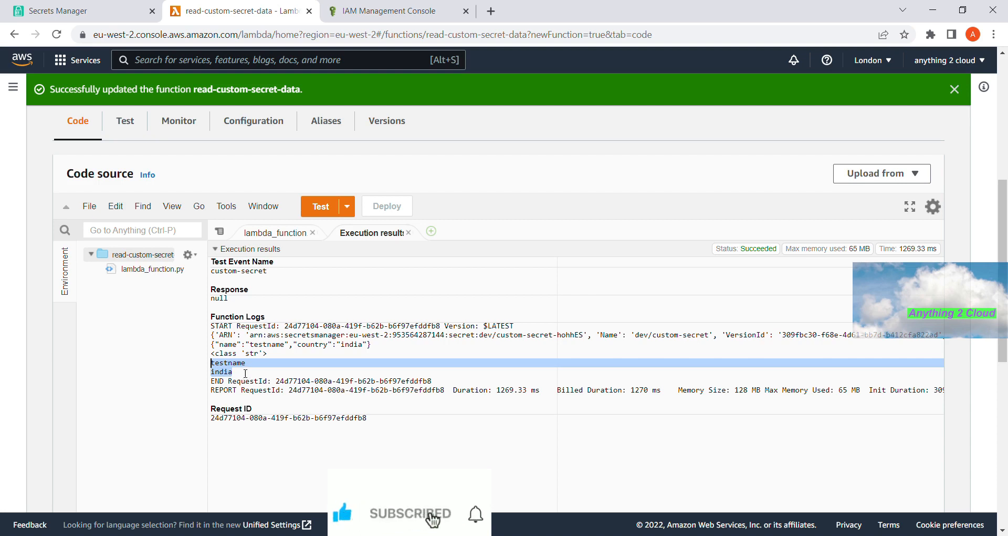
double_click(267, 344)
click(353, 346)
click(247, 375)
drag(246, 377, 212, 363)
click(275, 233)
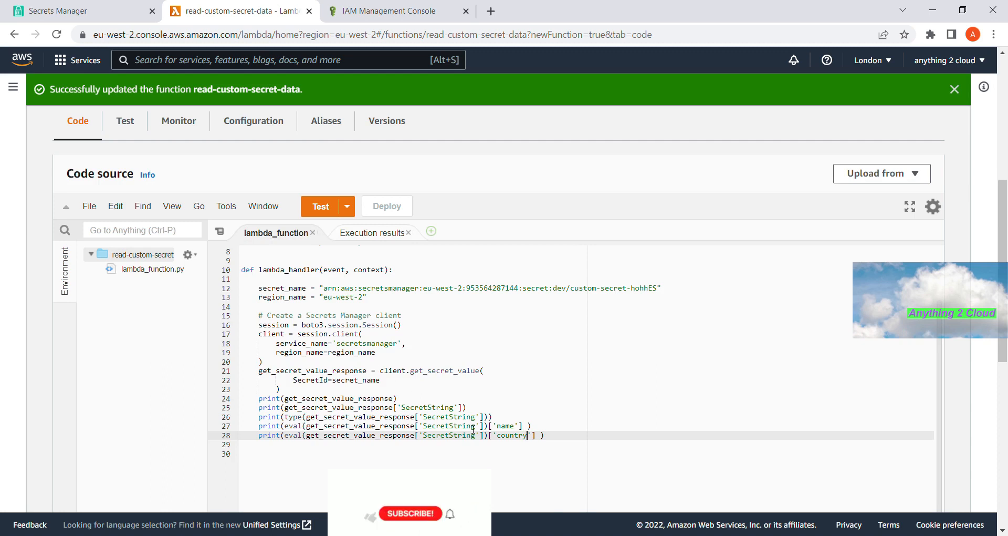